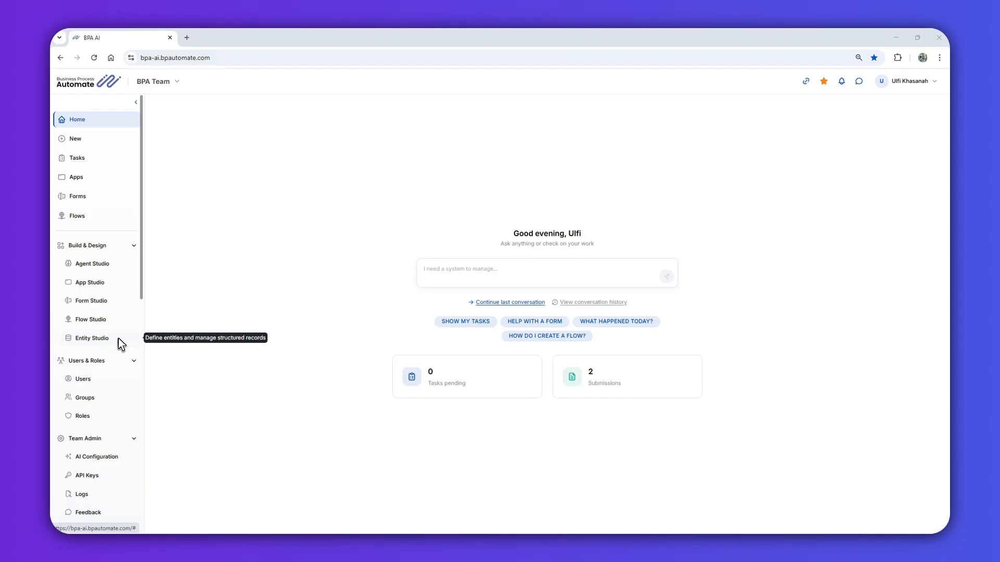
- Start a new blank form in Form Studio with the key "purchase-request" and the name "Purchase Request Form"
click(120, 302)
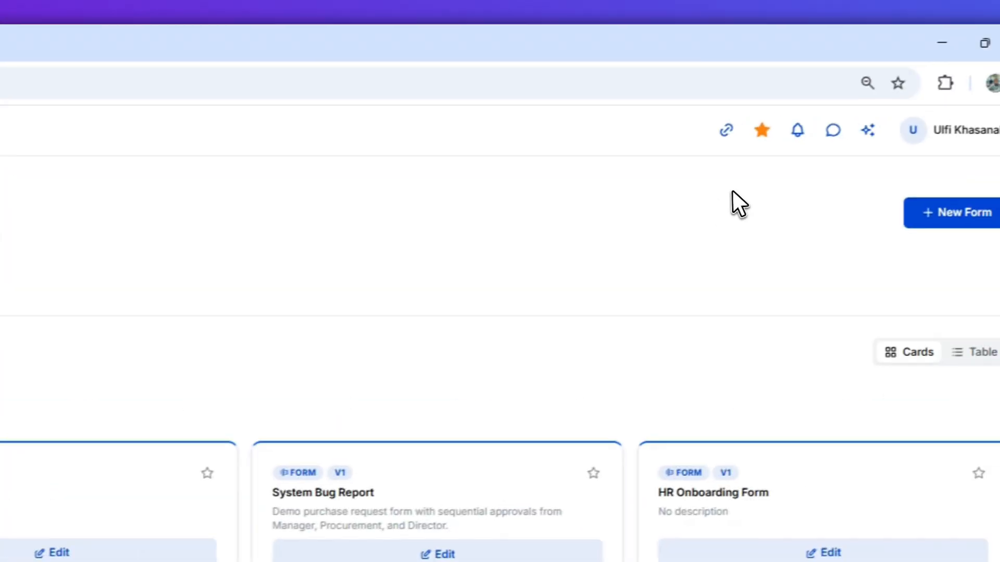
click(884, 127)
text(purchase-request)
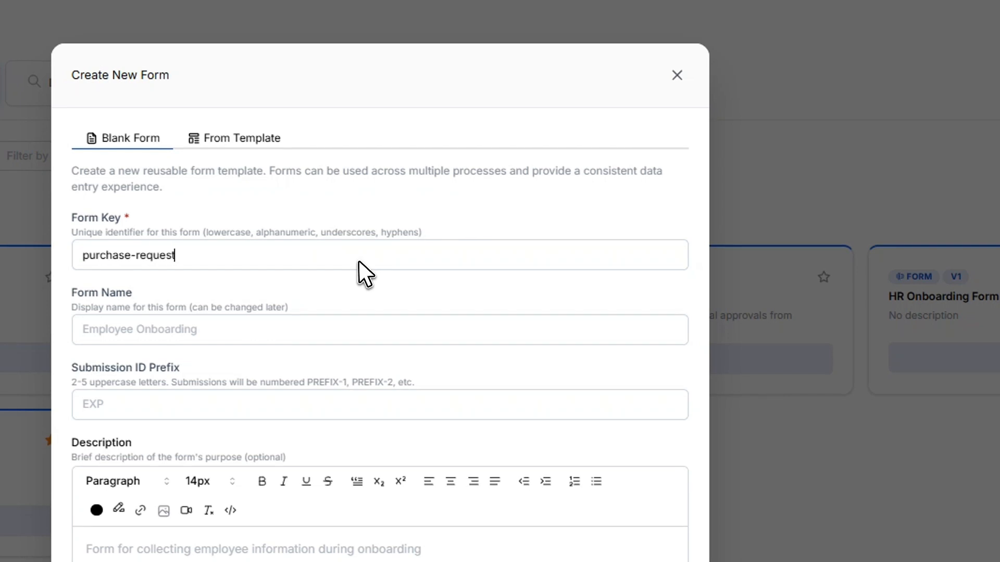
click(15, 535)
text(Purchase Request Form)
- Set the submission ID prefix to PRF, add the description "Submit this form to initiate the automated purchase approval process.", and create the form
click(297, 314)
text(Submit this form to initiate the automated purchase approval process.)
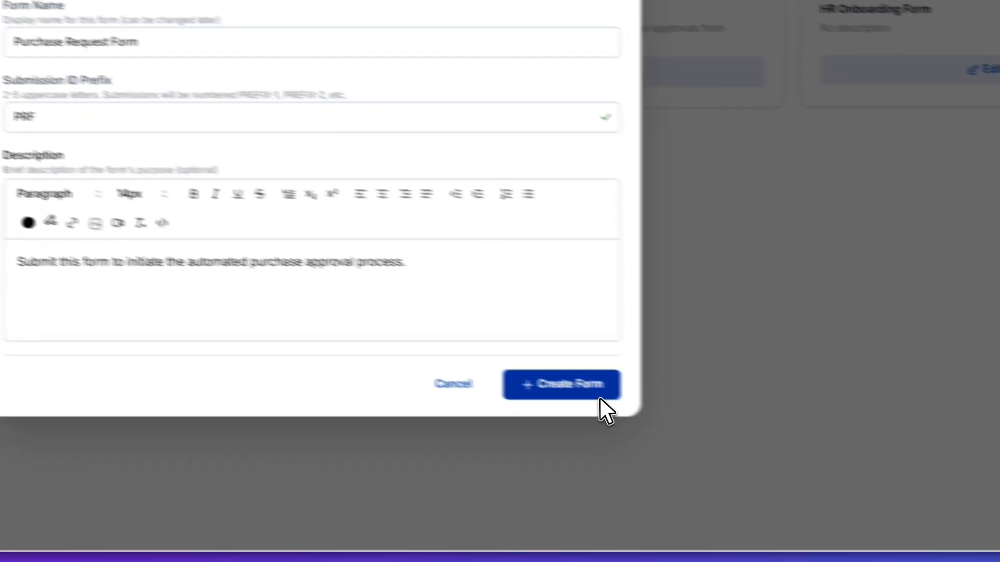
click(603, 395)
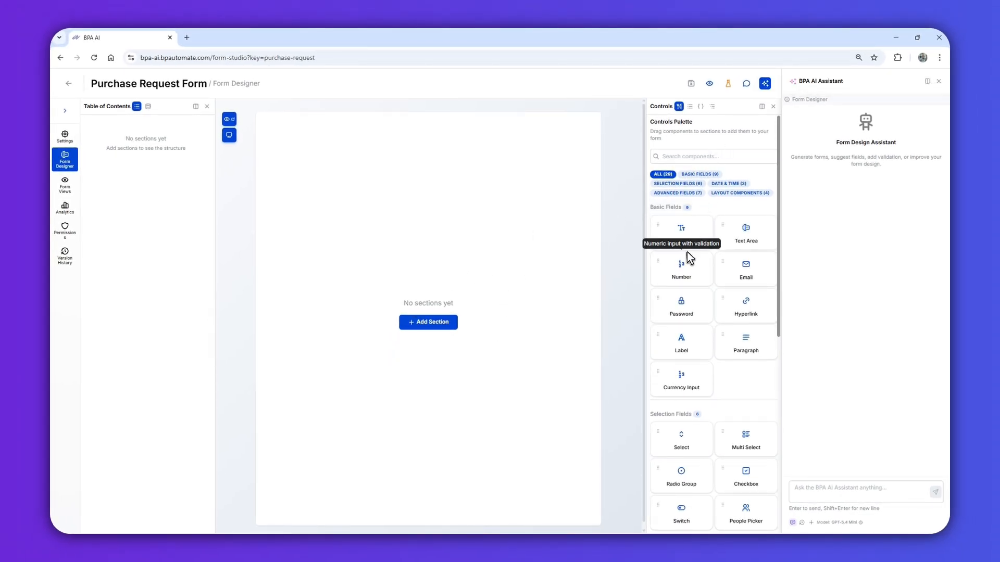
- Have the AI assistant create a complete Purchase Request Form with Manager, Procurement and Director approvals in different sections, and apply its proposed changes
scroll(687, 256, down, 7)
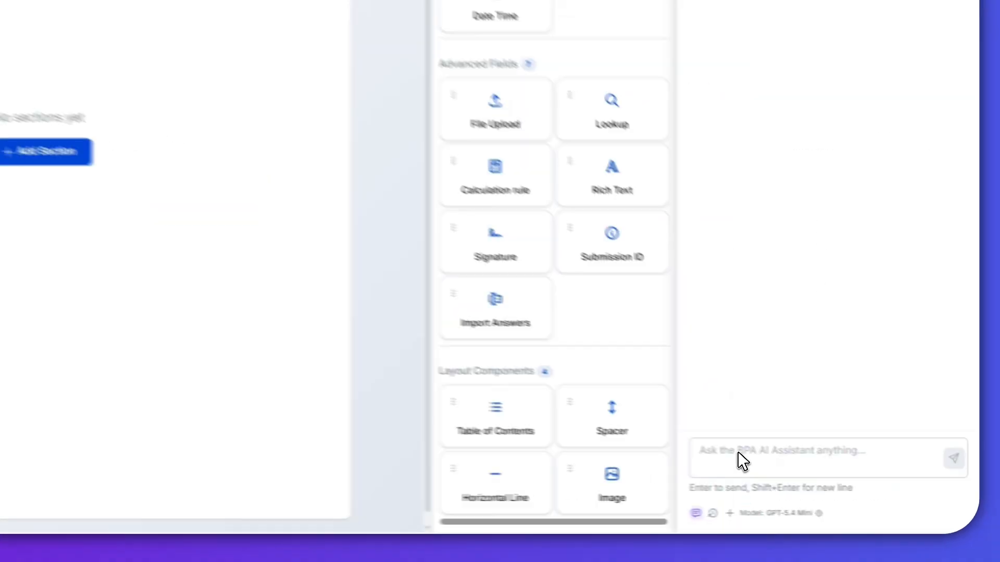
click(815, 491)
text(Please create a complete Purchase Request Form with approval from Manager, Procur)
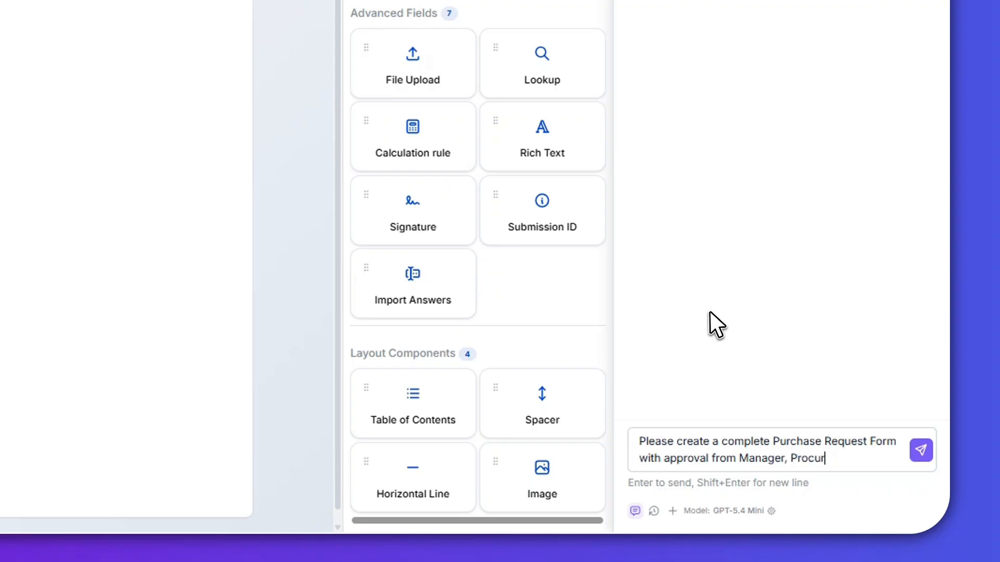
text(ement, and Director. Each of them in different section.)
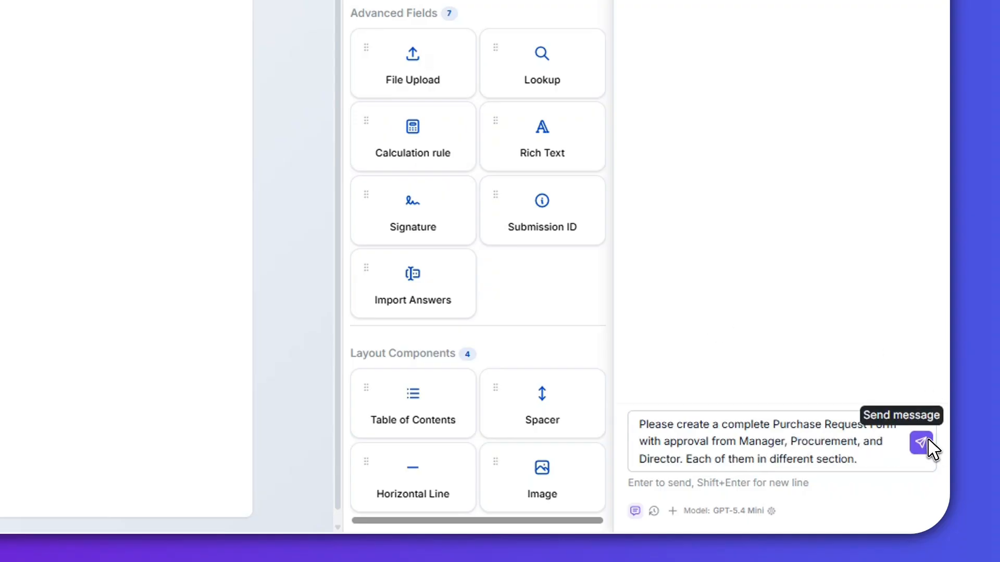
click(923, 442)
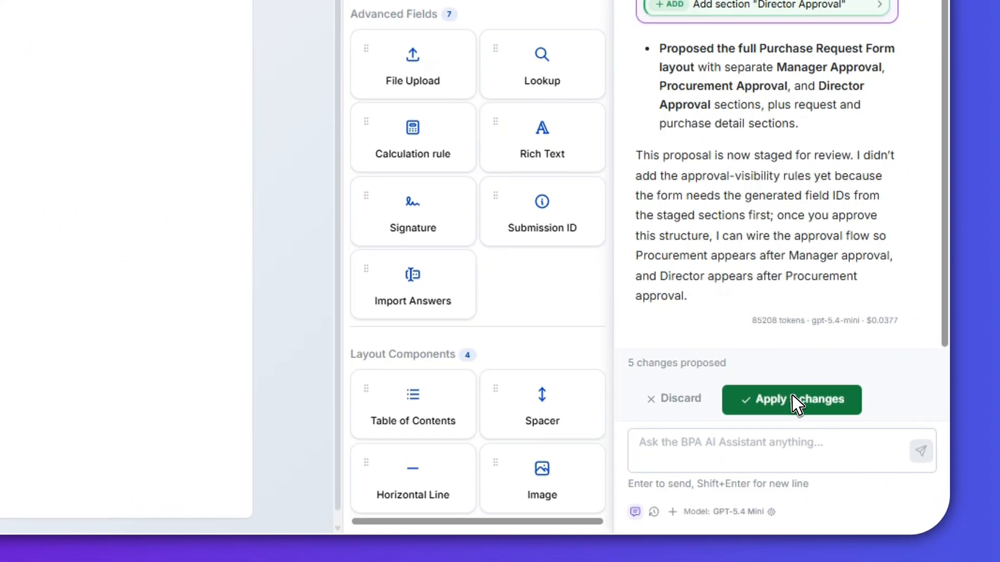
click(788, 406)
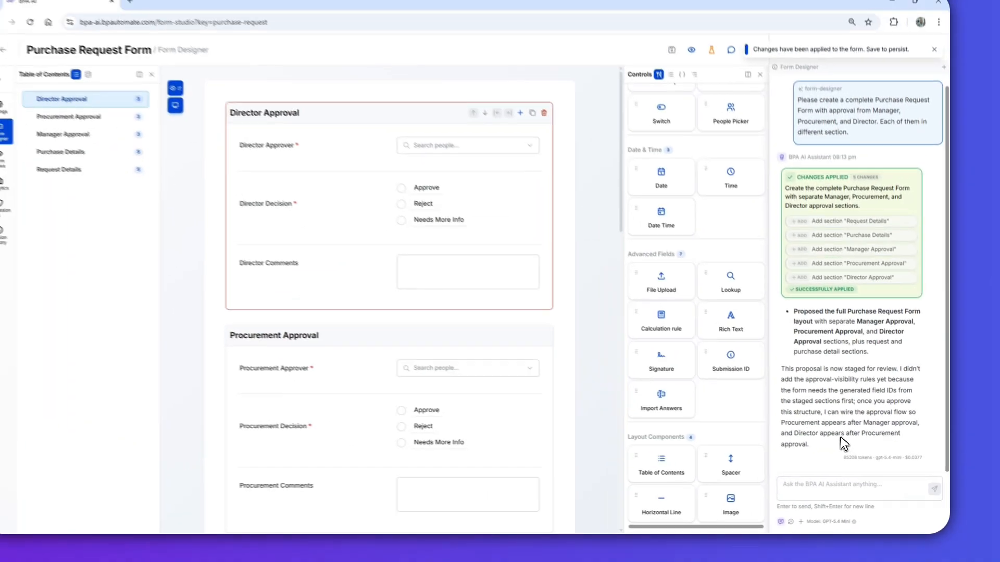
- Review the generated form sections, the Director Approval section's properties and the available form controls
scroll(407, 201, down, 6)
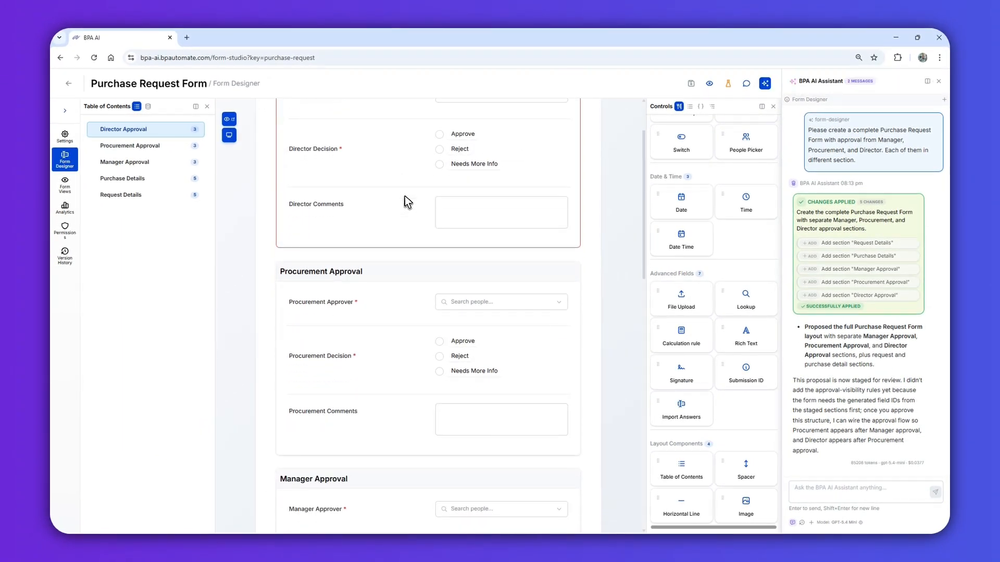
scroll(406, 201, down, 10)
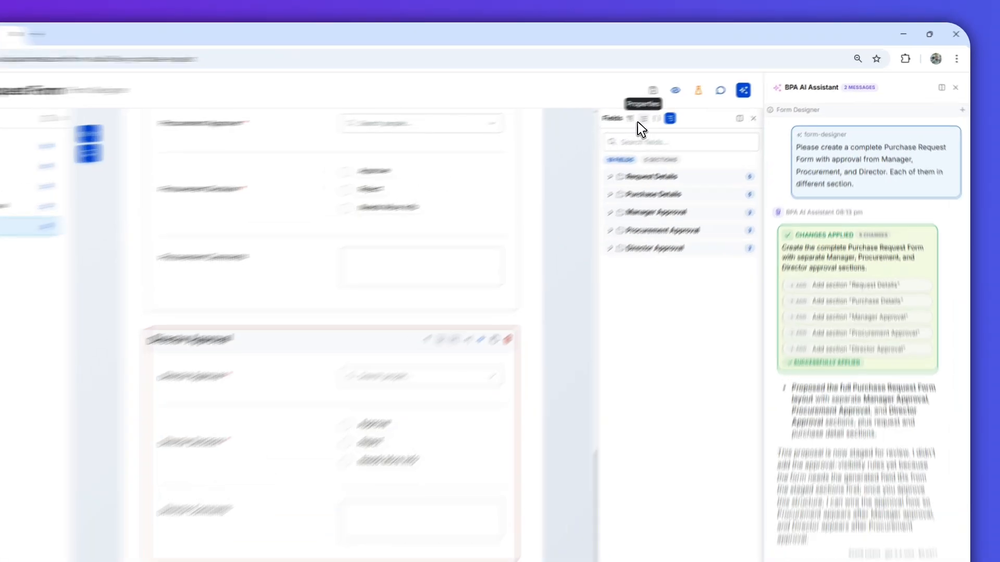
click(682, 107)
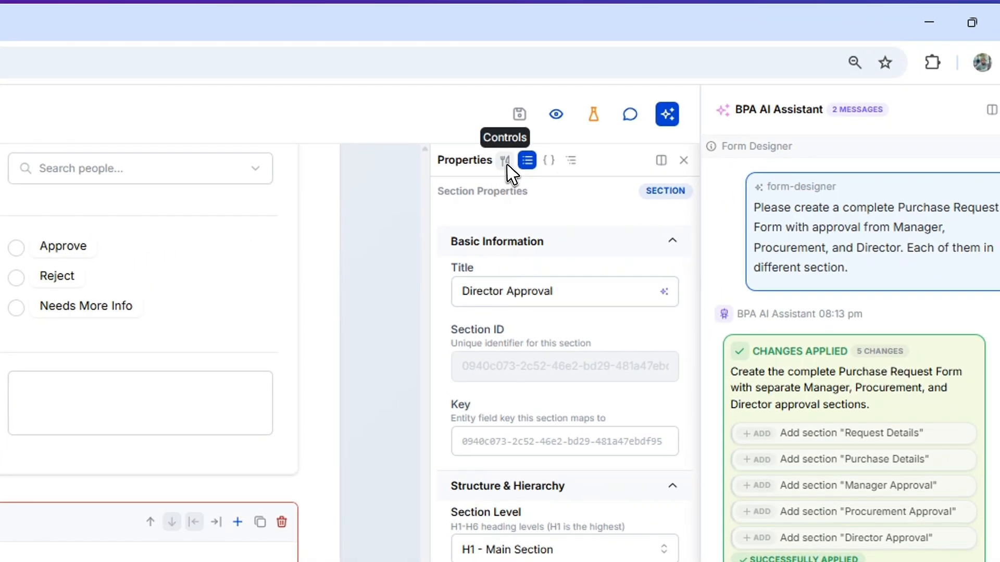
click(516, 159)
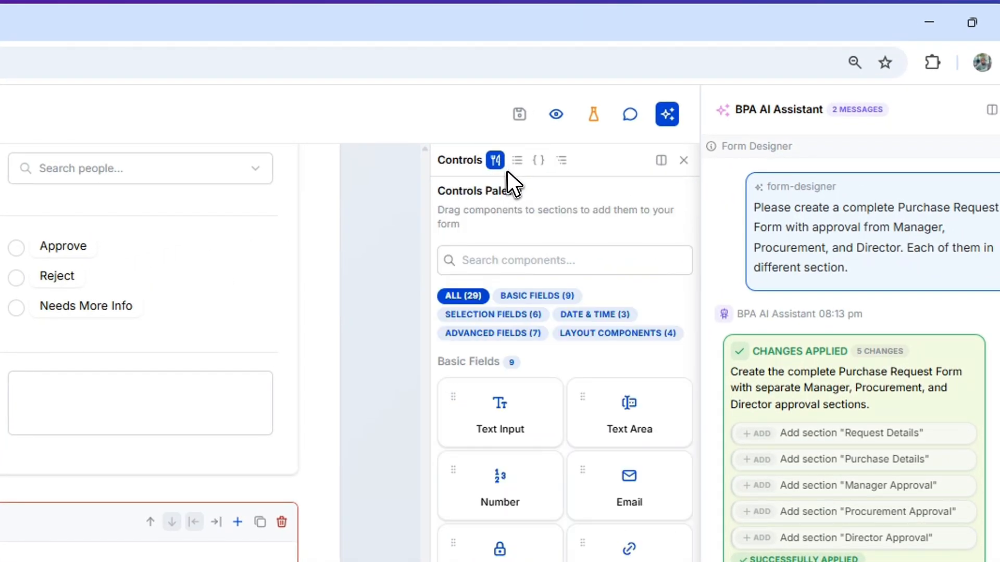
scroll(502, 402, down, 3)
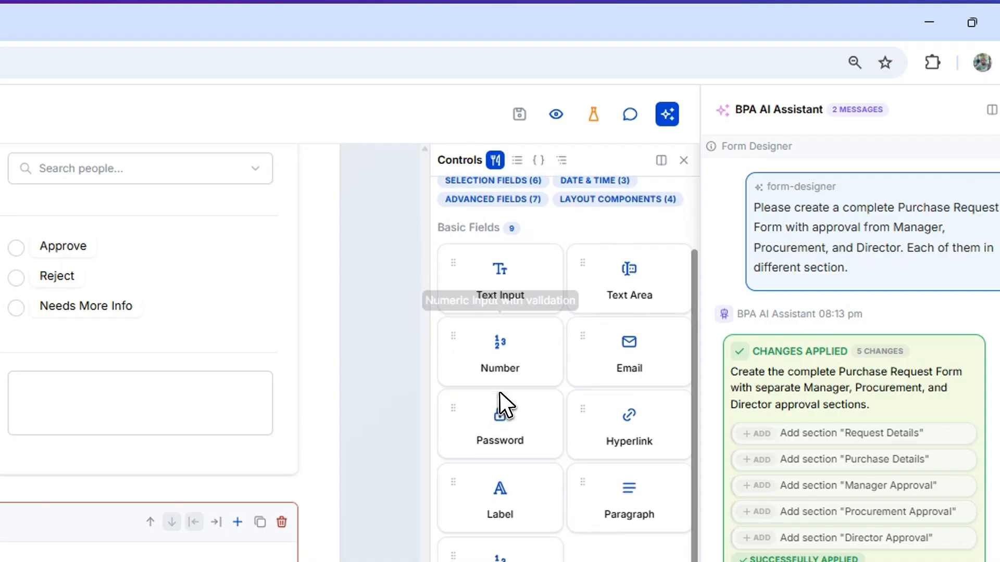
scroll(500, 394, down, 8)
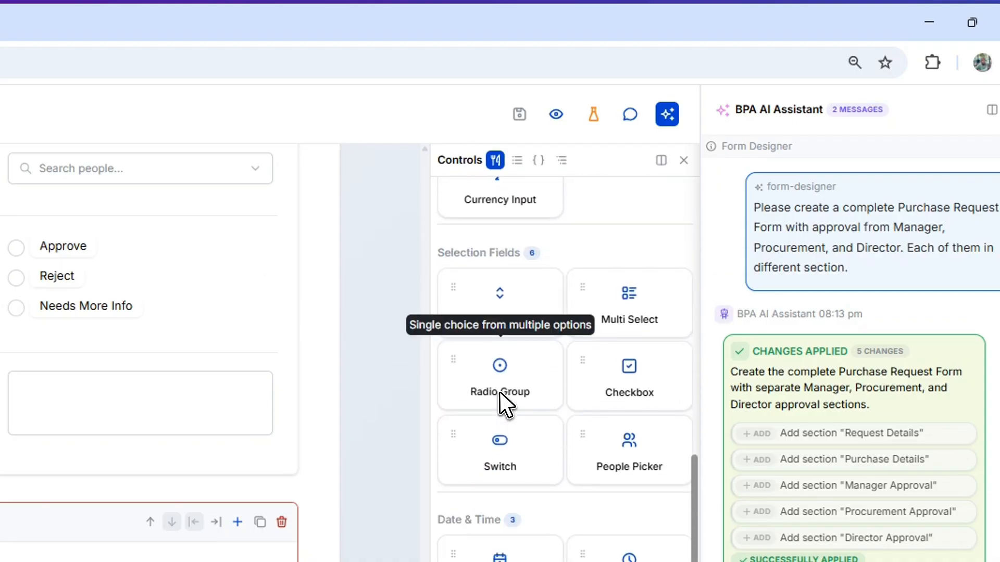
scroll(501, 398, down, 5)
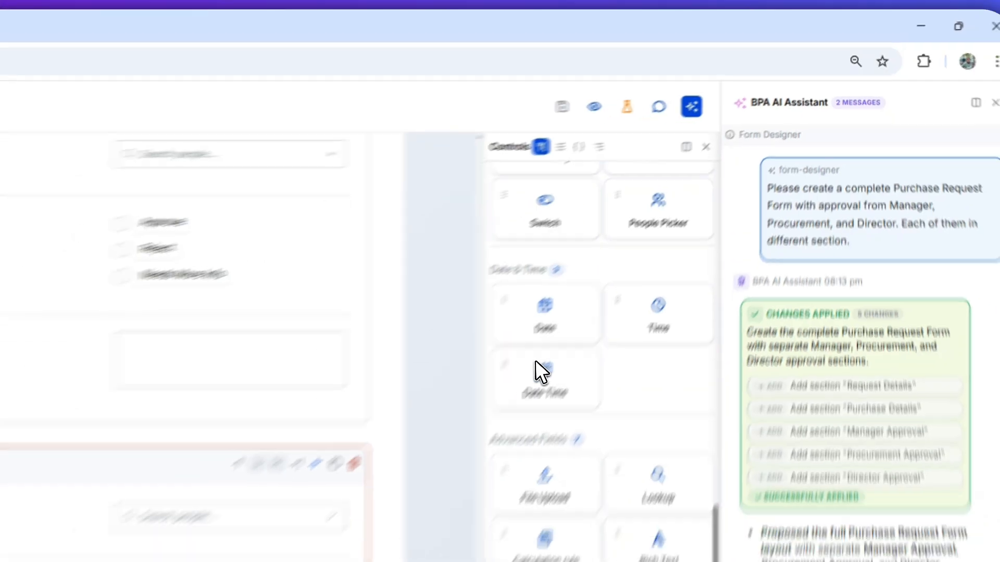
- Add a File Upload field below Vendor / Supplier in the Purchase Details section and label it "Vendor Quotation"
scroll(283, 444, up, 9)
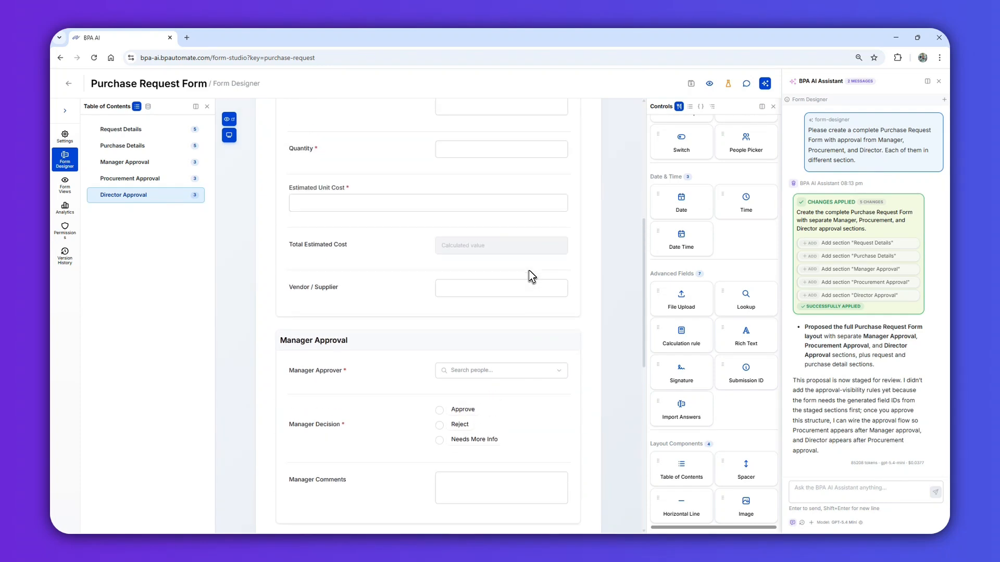
scroll(530, 276, up, 2)
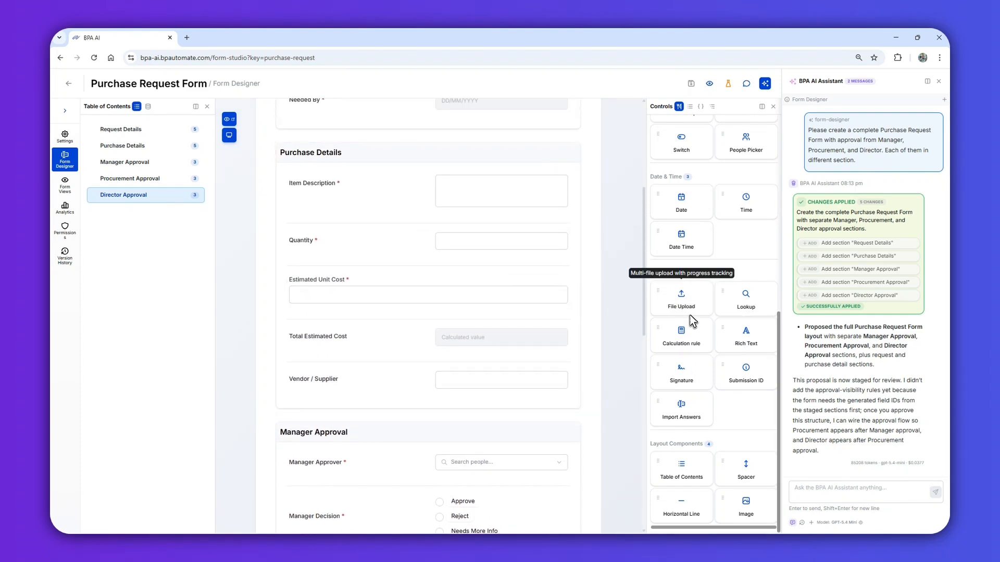
drag(690, 304, 385, 406)
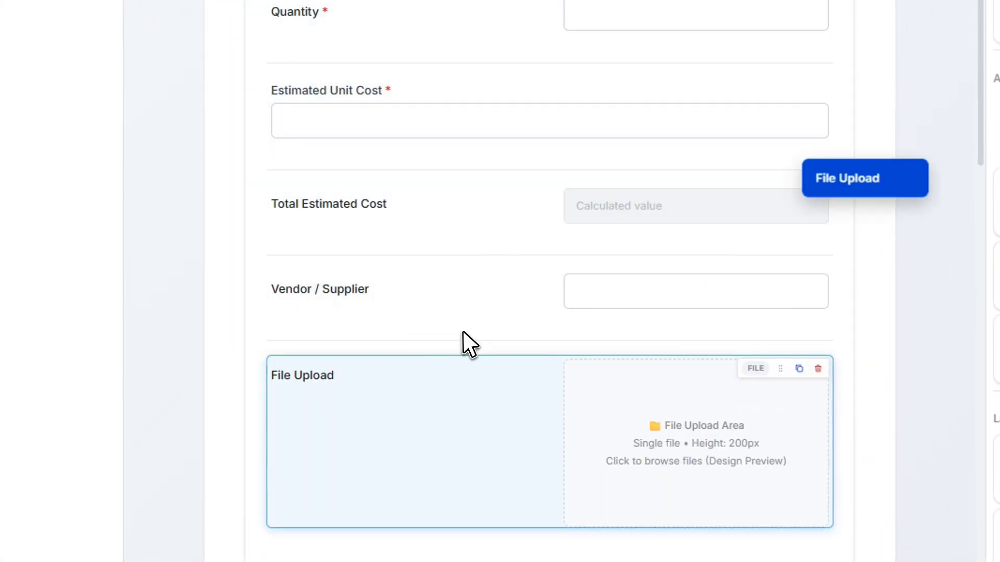
click(392, 398)
scroll(720, 190, up, 3)
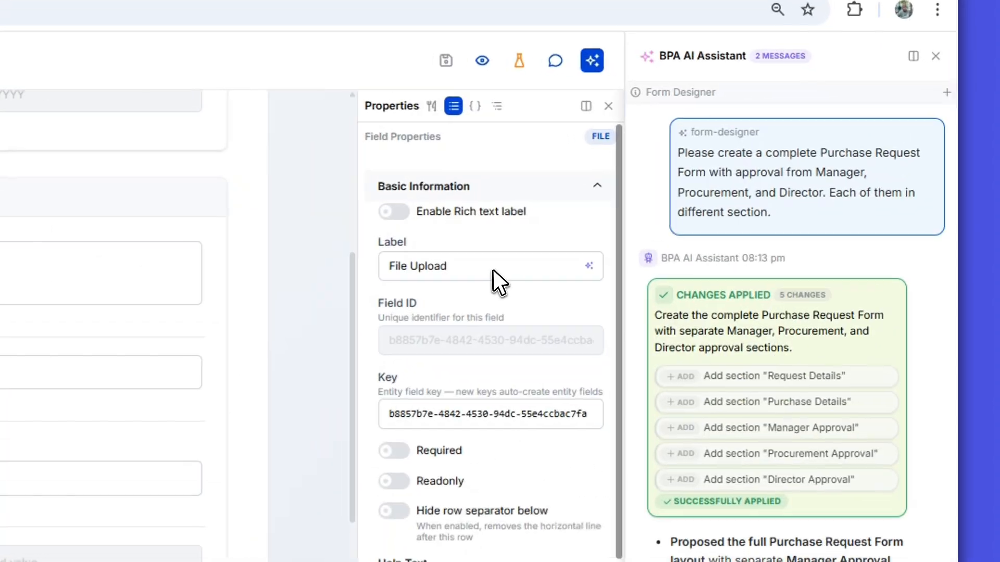
triple_click(493, 271)
text(Vendor Quotation)
- Give the Vendor Quotation field the help text "Attach vendor quote (PDF or Image, max 10 MB)"
scroll(516, 298, down, 3)
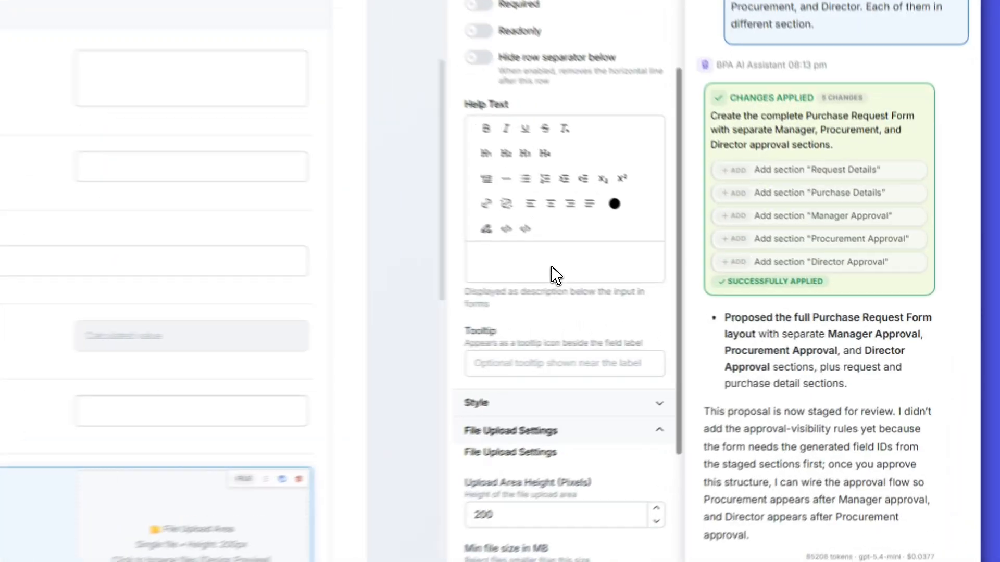
click(556, 275)
text(Attach vendor quote (PDF or Image, max 10 MB))
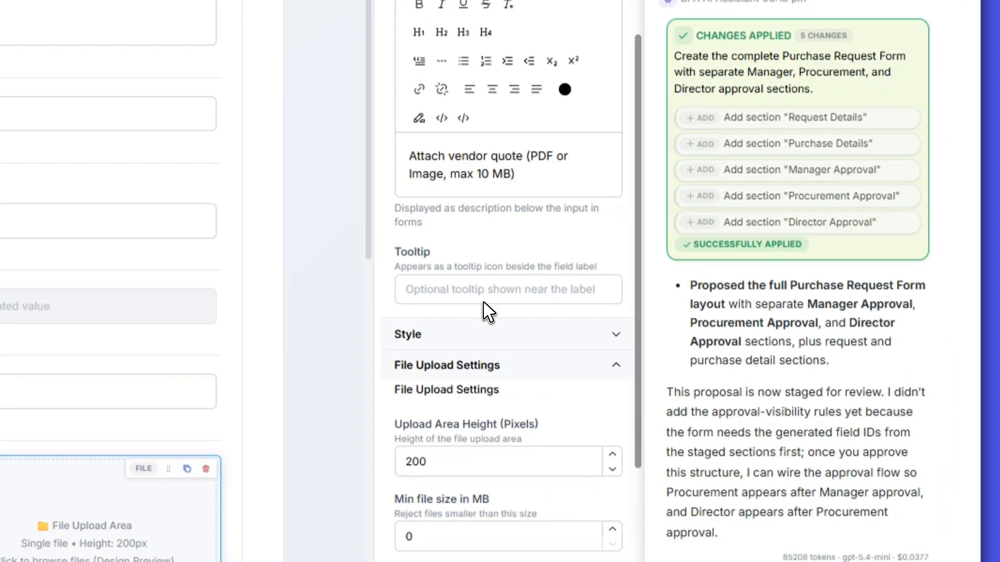
- Set the Vendor Quotation tooltip to "Upload documentation to support your request" and make the field required
click(484, 301)
text(Upload documentation to support your request)
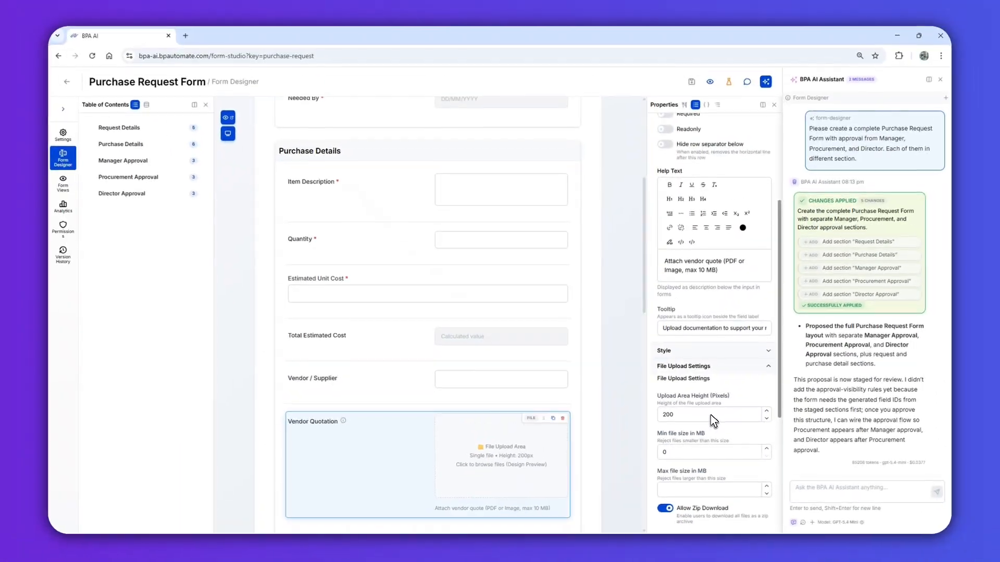
scroll(915, 237, up, 4)
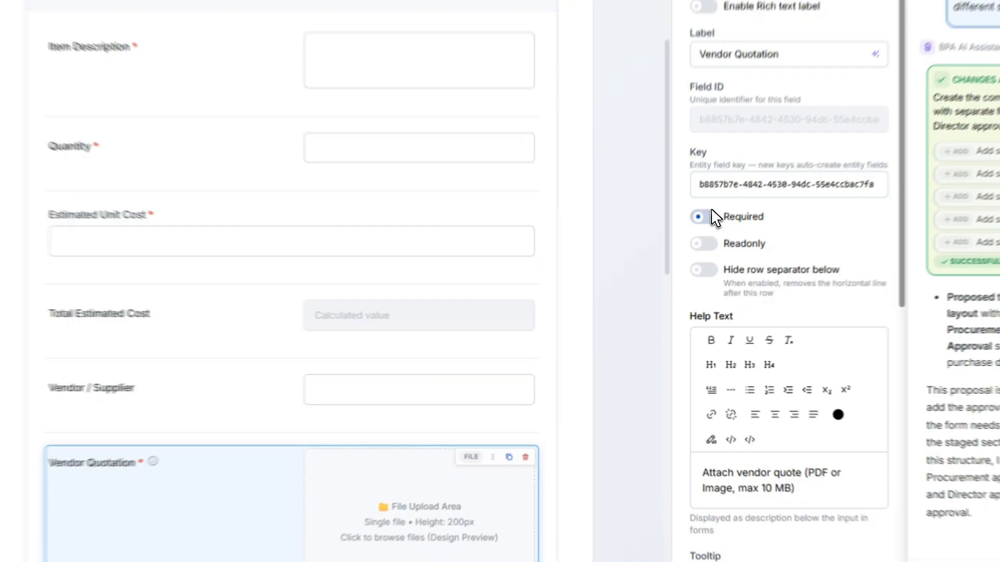
click(665, 281)
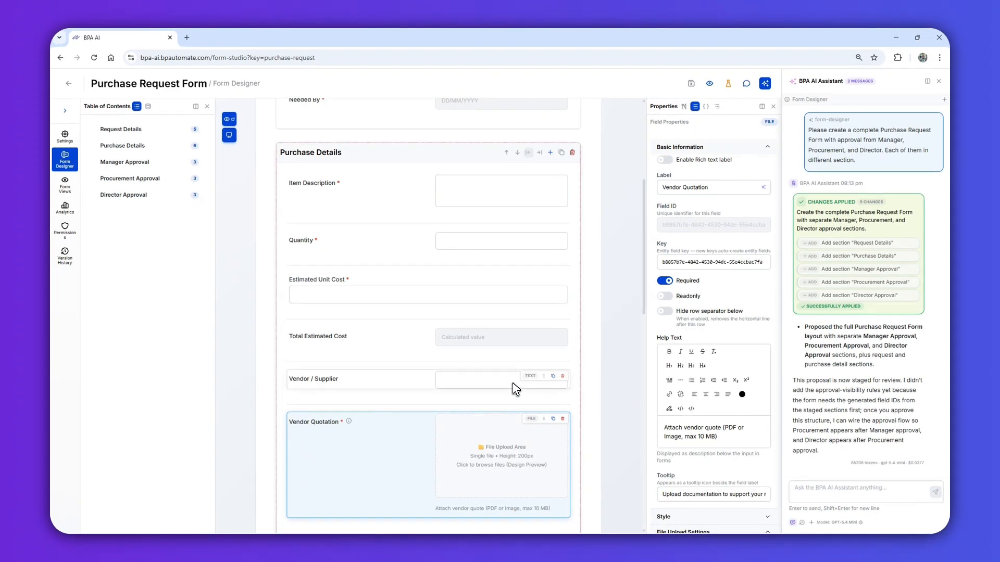
- Inspect the conditional logic rules of the Manager Comments field in the Manager Approval section
scroll(516, 390, down, 5)
scroll(515, 390, down, 2)
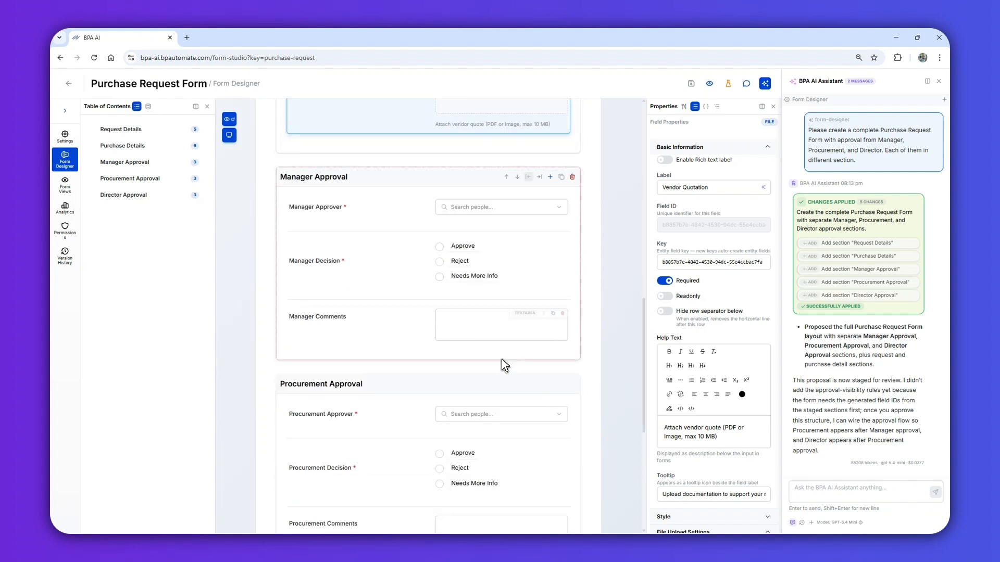
click(493, 333)
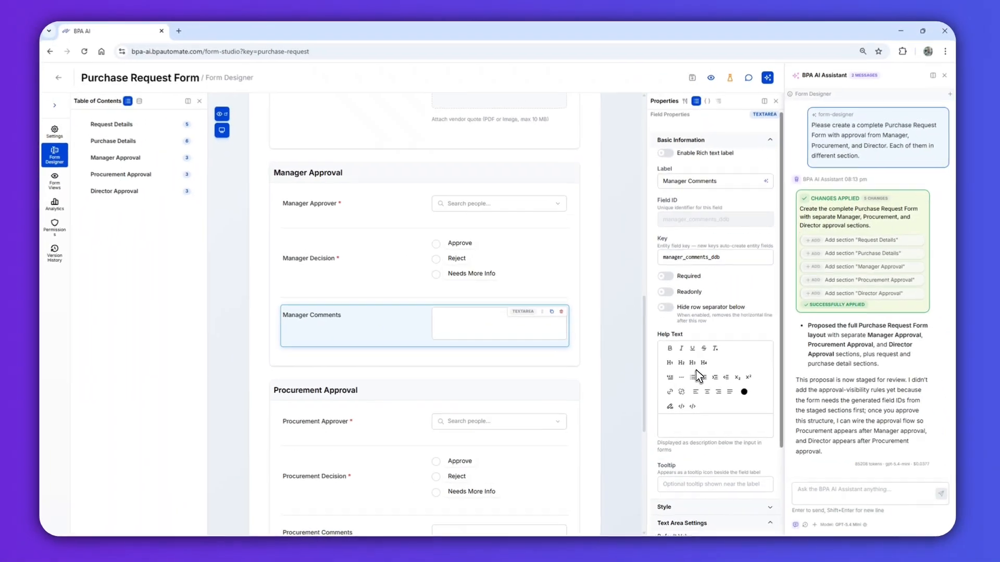
scroll(699, 376, down, 2)
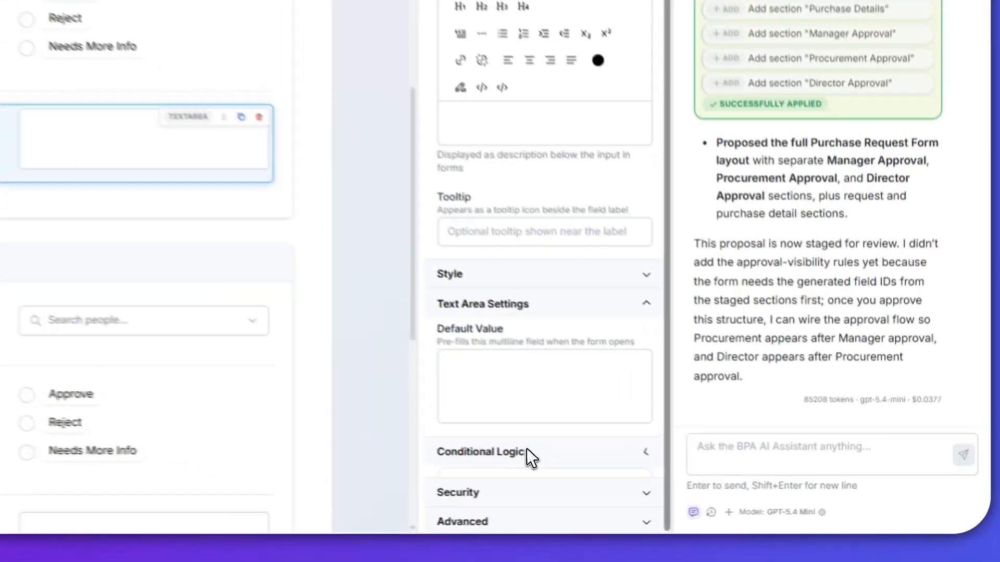
click(705, 493)
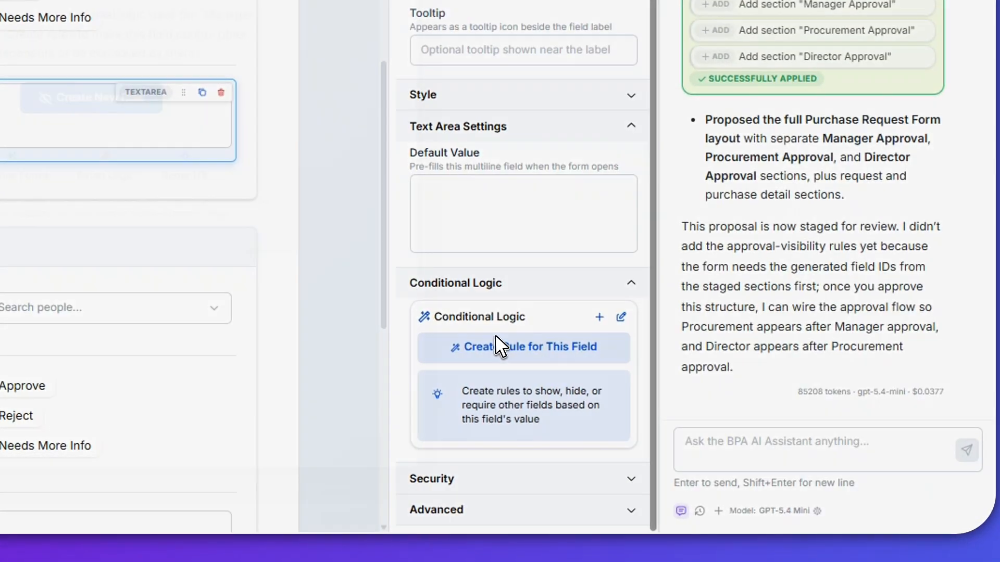
click(700, 522)
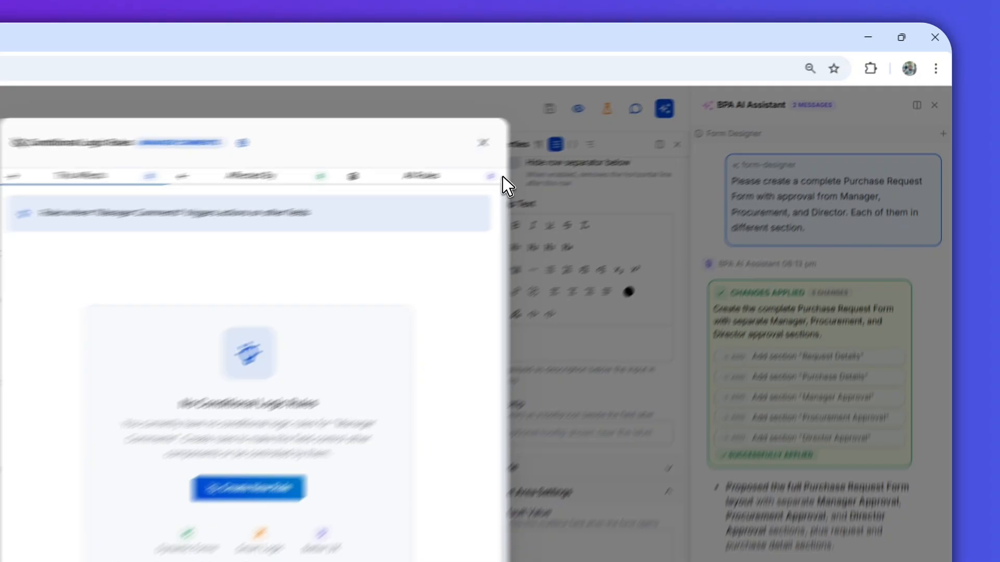
click(665, 128)
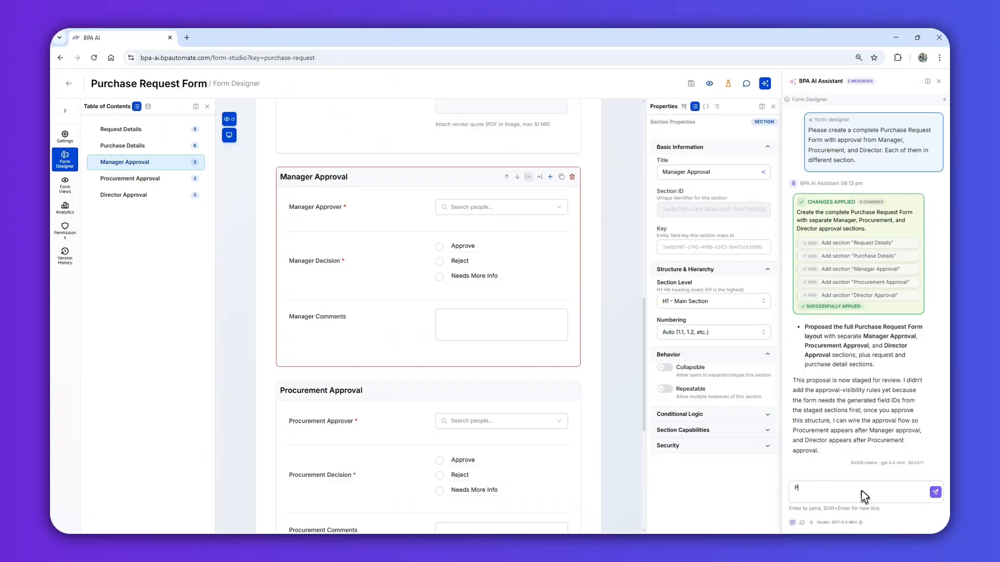
- Have the AI assistant add conditional logic showing each approval's Comments on Reject and hiding them on Approve, and apply the proposed changes
click(861, 491)
text(P)
text(lease apply Conditional Logic for the Comments in every Approval. The rule is: if the Approval Decision is Reject, the Comments appear, but if it is Approve, the Comments is hidden.)
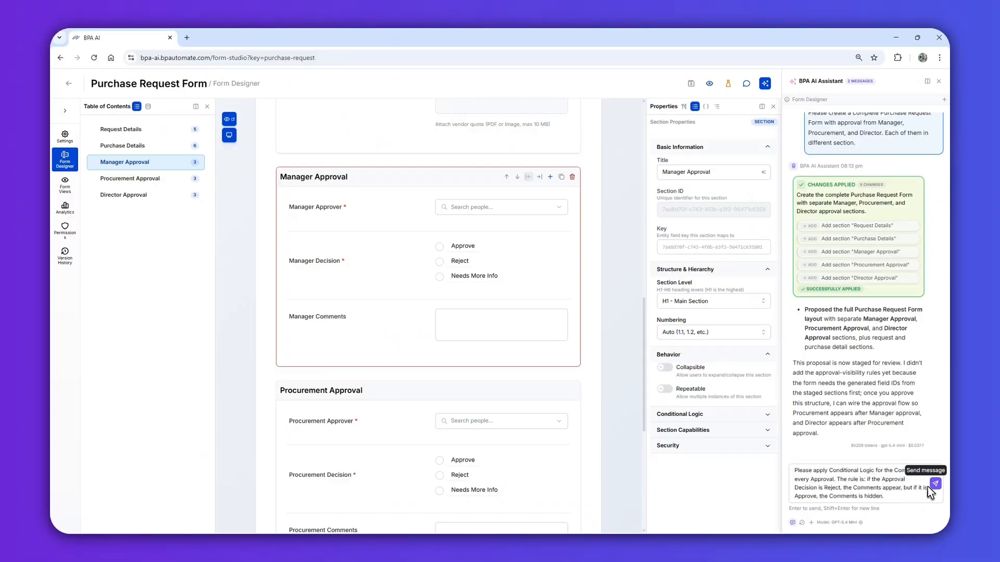
click(930, 486)
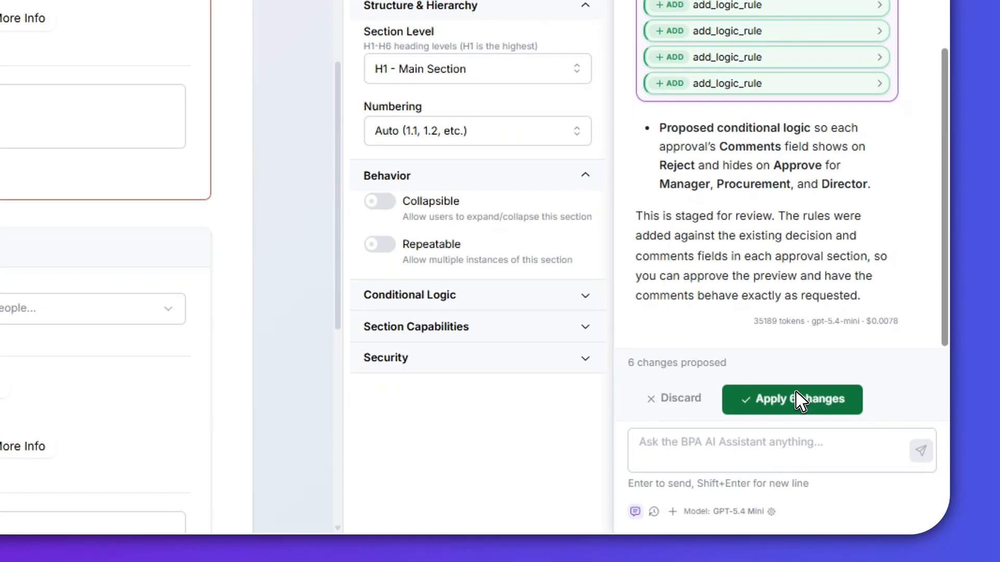
click(797, 400)
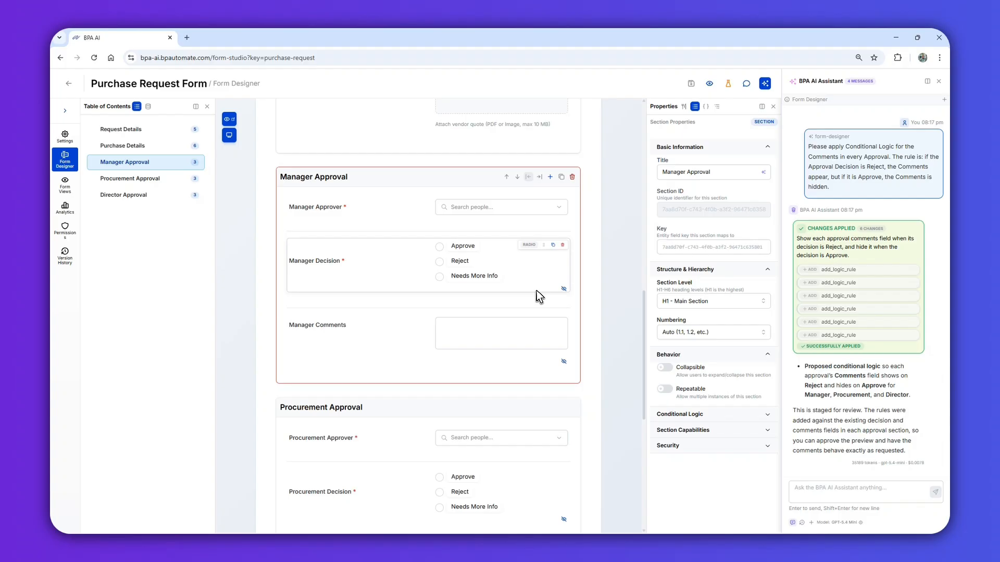
scroll(539, 296, down, 3)
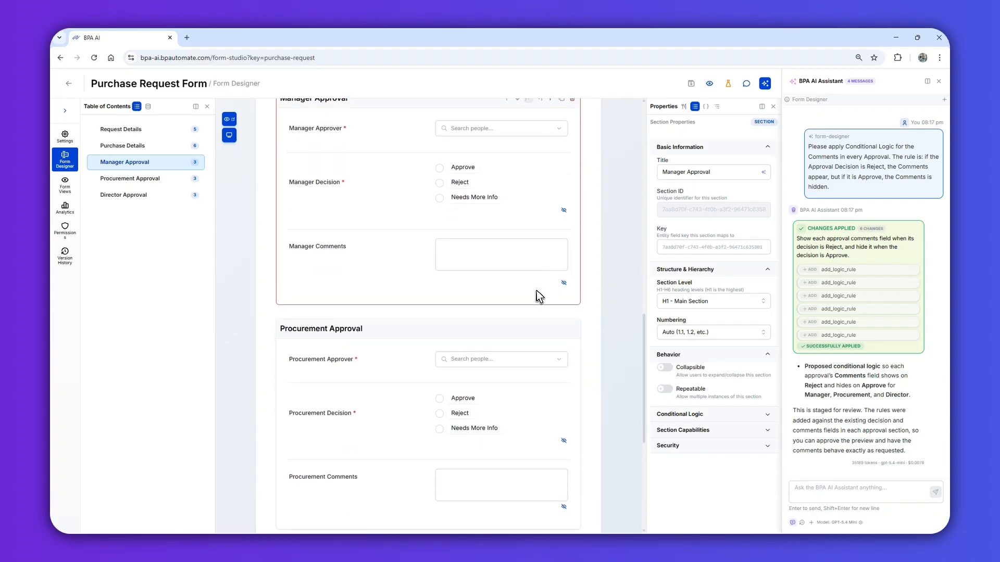
- Review the comments fields in the Procurement and Director Approval sections, save the form design and open its preview
scroll(538, 297, down, 5)
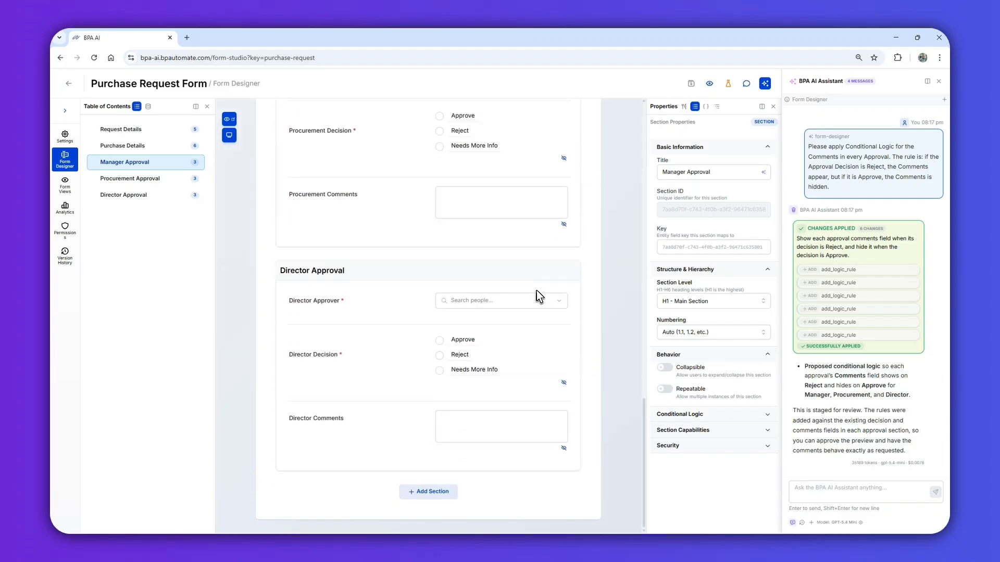
scroll(537, 295, up, 3)
scroll(537, 296, down, 3)
click(691, 83)
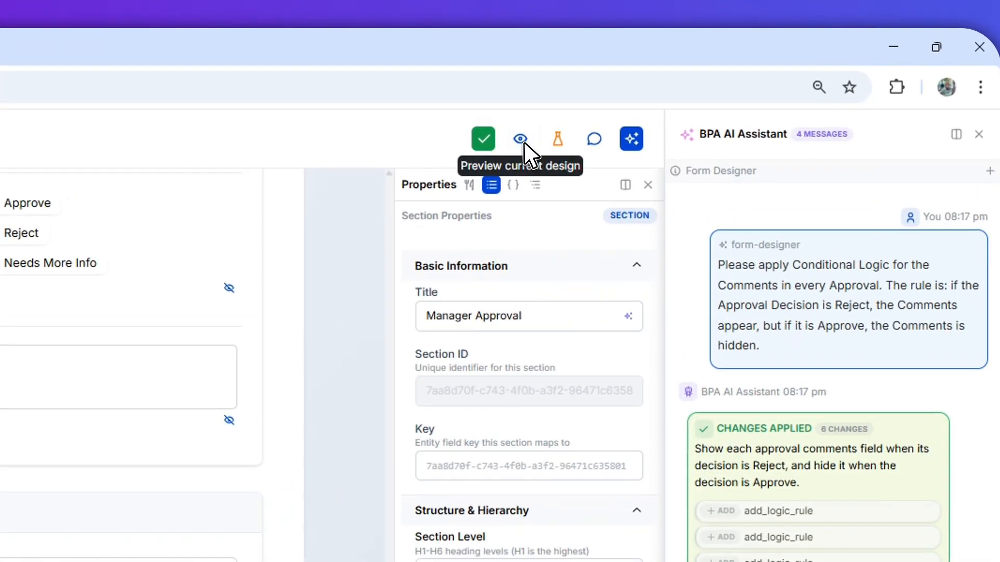
click(523, 141)
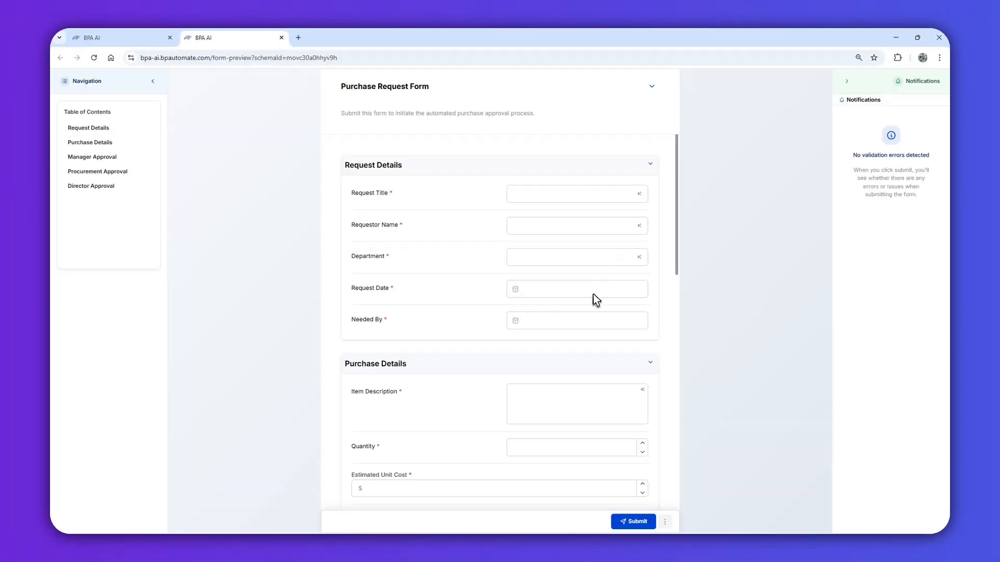
- Test the Manager Decision in the preview with Approve, Reject and Needs More Info to check the conditional comments field
scroll(592, 294, down, 10)
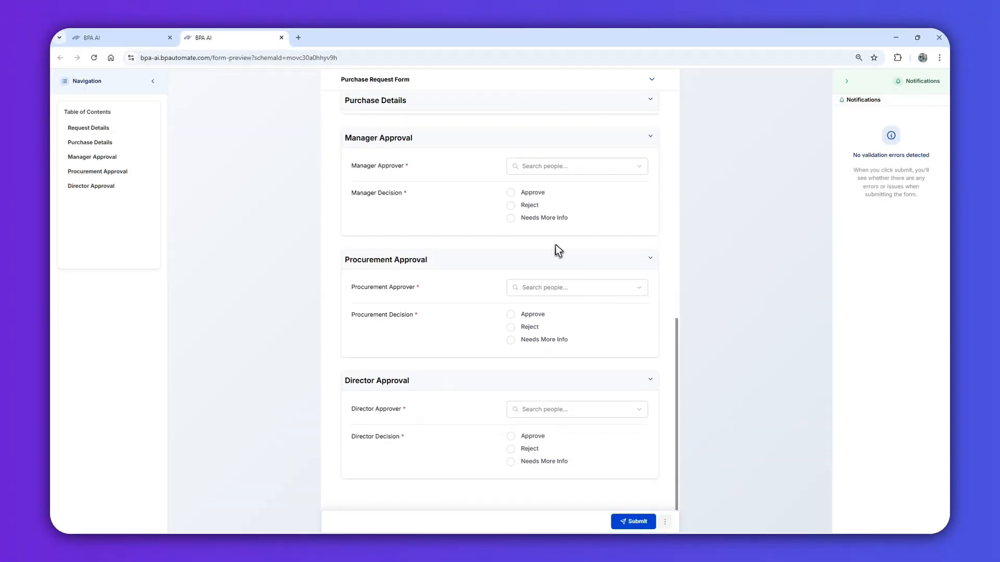
click(511, 193)
click(510, 205)
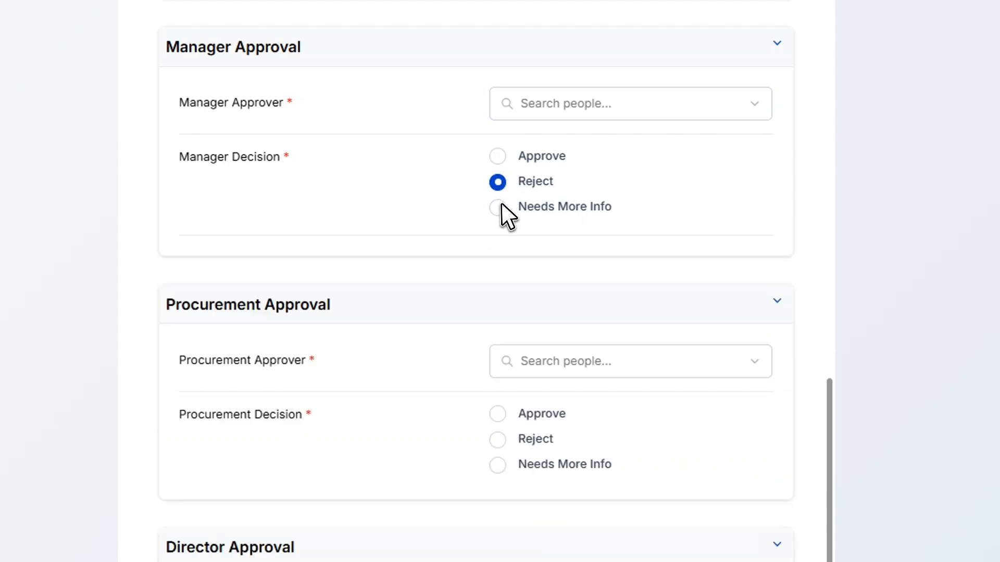
click(498, 207)
click(496, 182)
- Check the conditional comments of the Procurement and Director Approval sections by choosing Reject for their decisions
scroll(502, 297, down, 7)
click(499, 176)
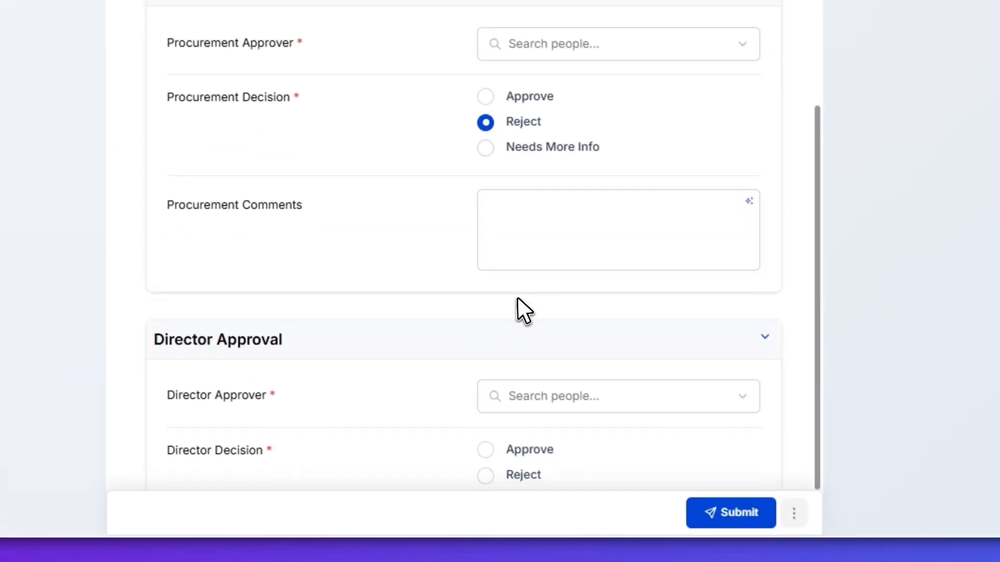
scroll(520, 309, down, 2)
click(499, 363)
scroll(491, 335, up, 5)
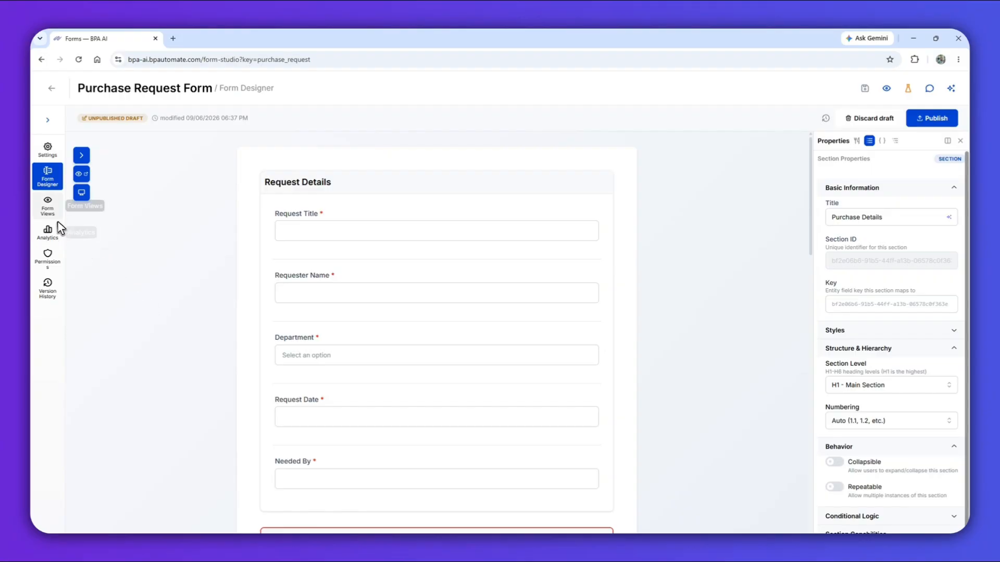
- Hide the Manager, Procurement and Director Approval sections in the form's On Start (Filling) view
click(51, 214)
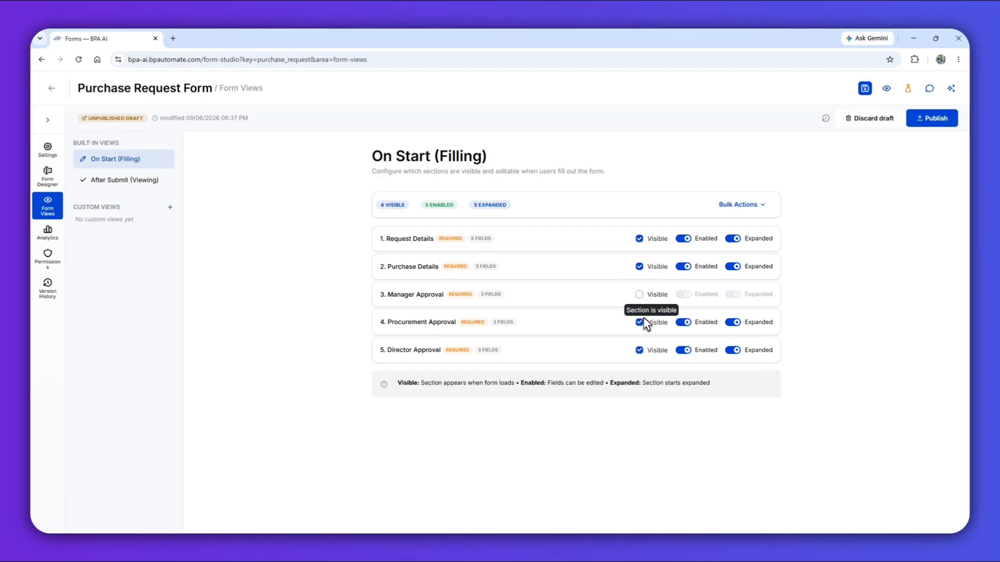
click(640, 349)
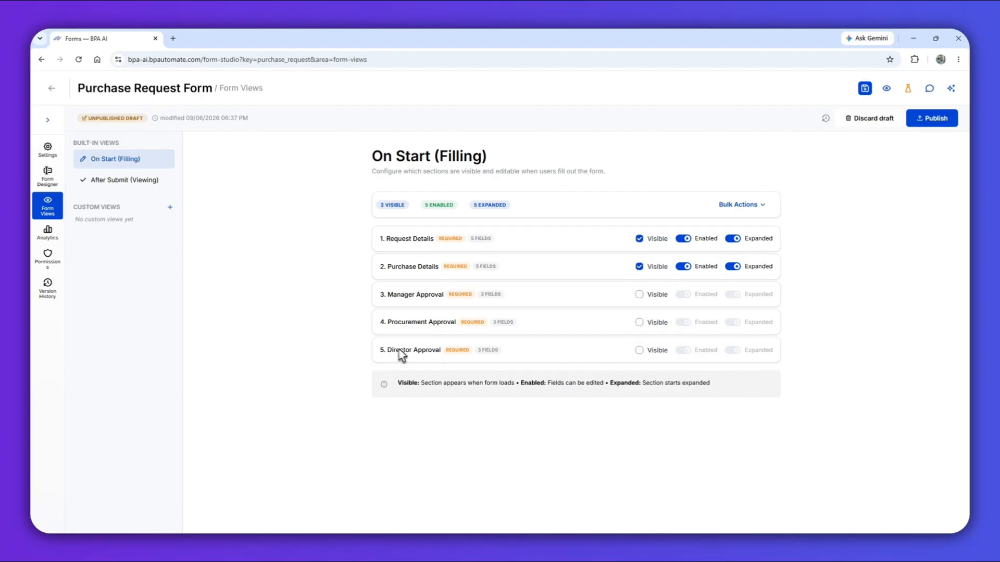
- Add a custom form view named "Manager Approval"
click(170, 207)
text(Manager Approval)
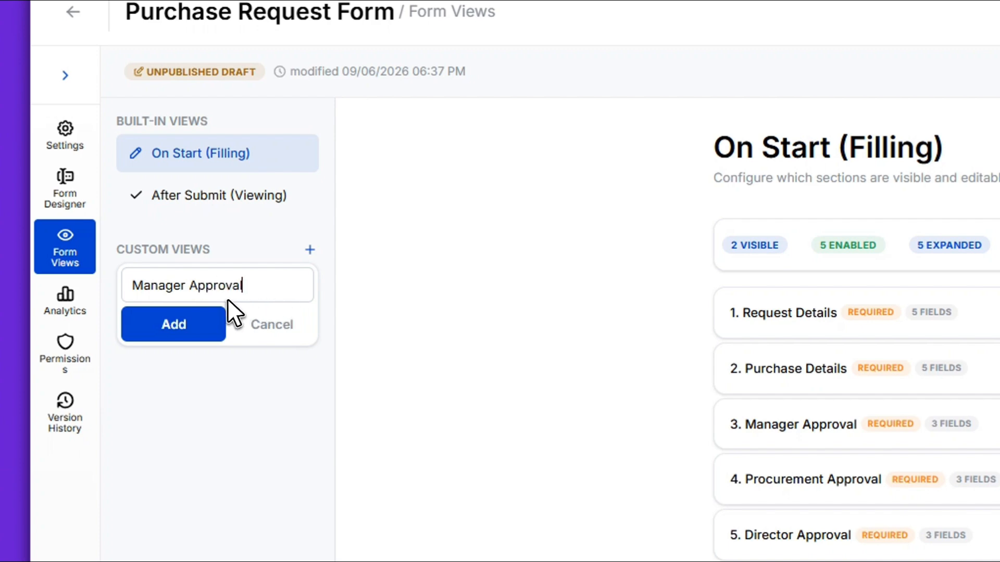
click(219, 318)
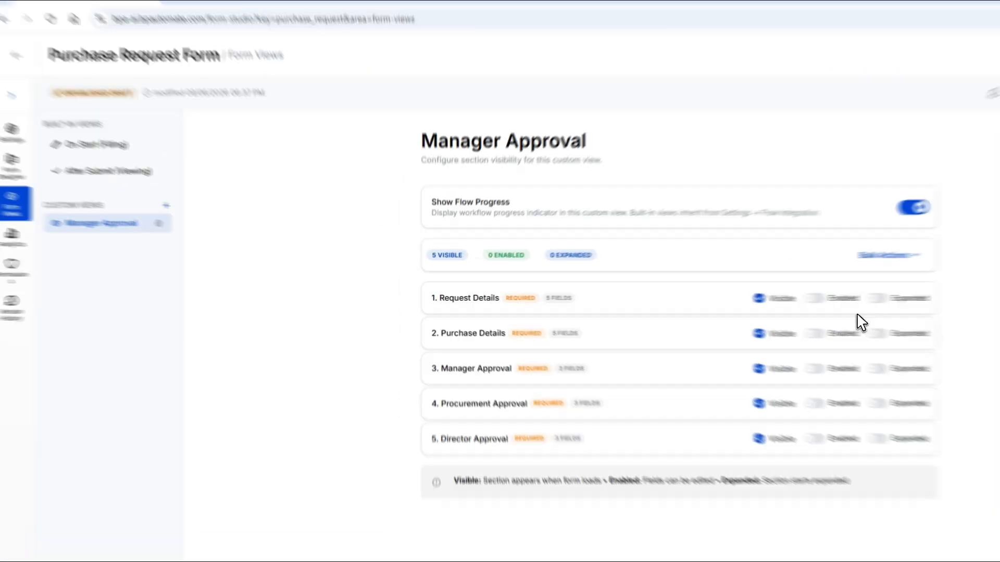
- In the Manager Approval view, expand the first three sections, enable only Manager Approval, and hide Procurement and Director Approval
click(877, 298)
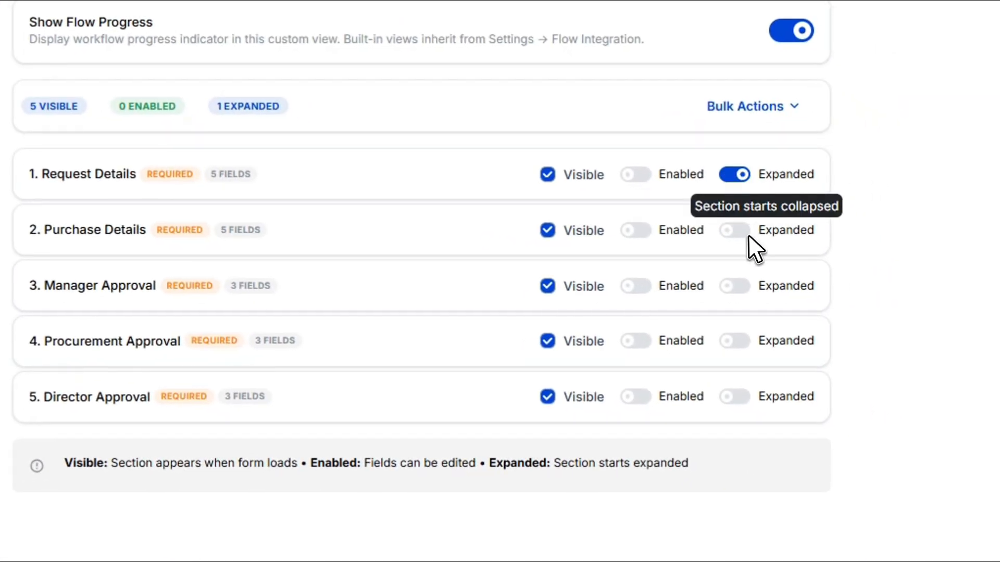
click(879, 335)
click(638, 286)
click(734, 286)
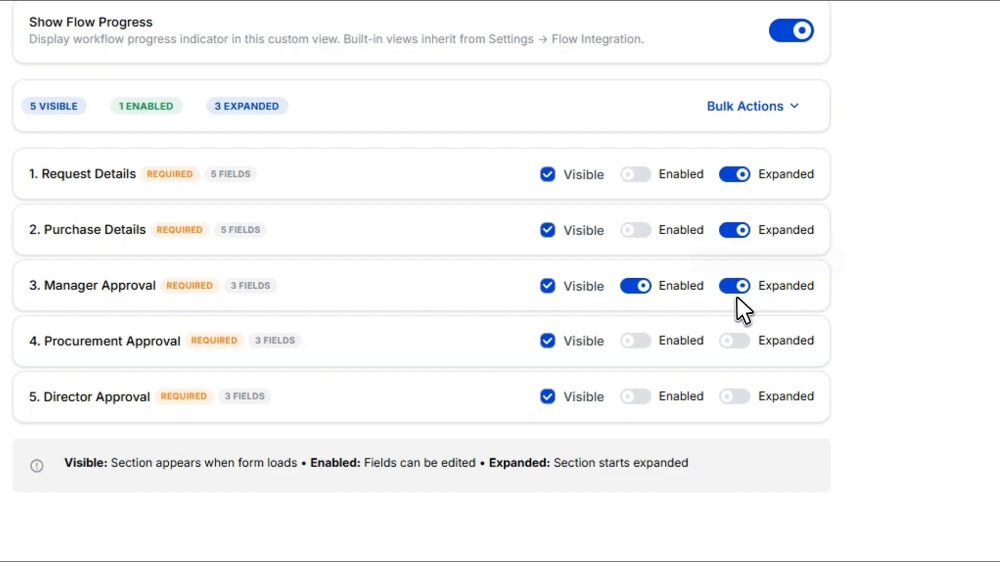
click(558, 340)
click(546, 396)
- Add a custom form view named "Procurement Approval"
click(132, 139)
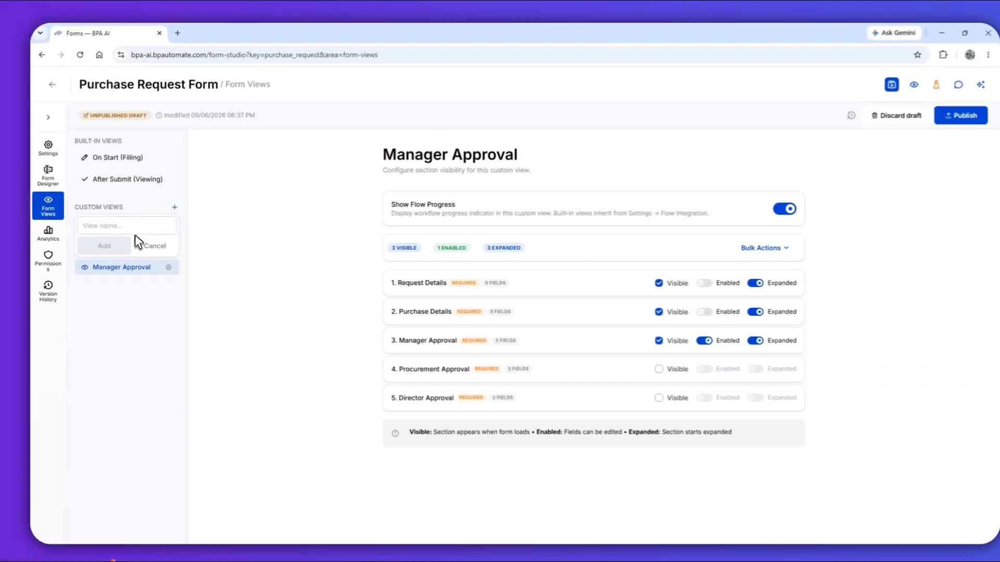
click(140, 224)
text(Procurement Approval)
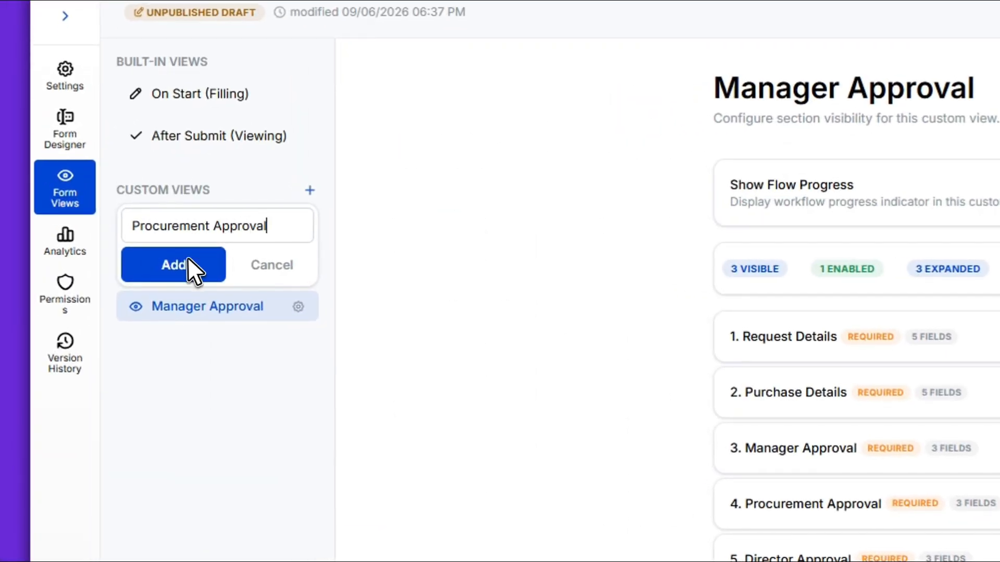
click(165, 259)
- In the Procurement Approval view, expand the first four sections, enable only Procurement Approval, and hide Director Approval
click(681, 362)
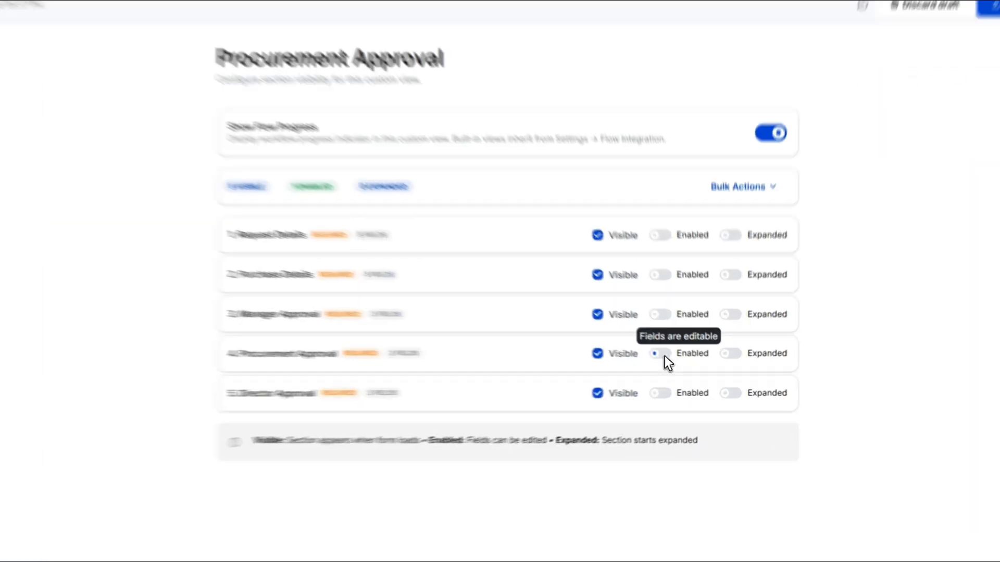
click(735, 362)
click(729, 284)
click(729, 228)
click(729, 172)
click(540, 395)
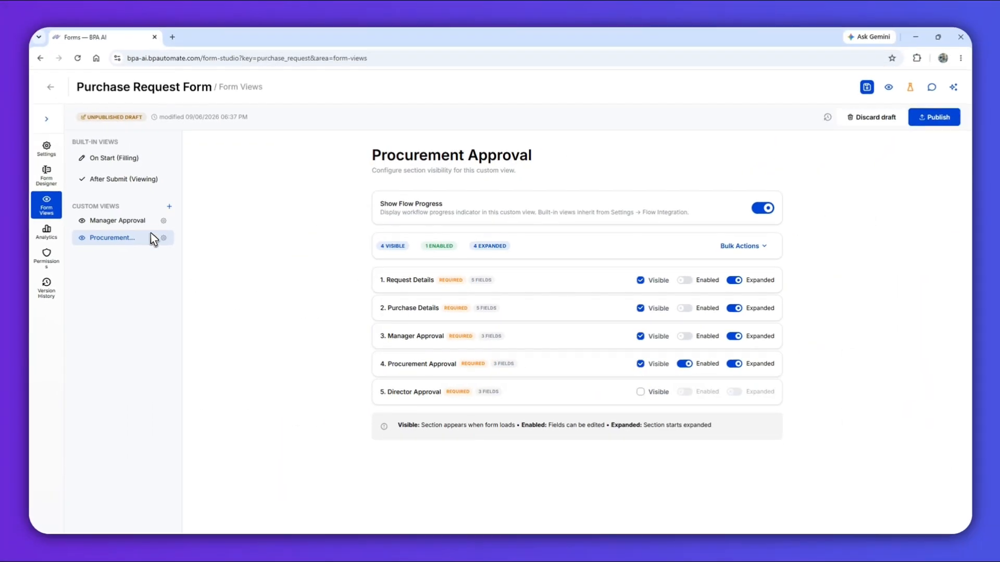
- Add a custom form view named "Director Approval"
click(170, 207)
text(Director)
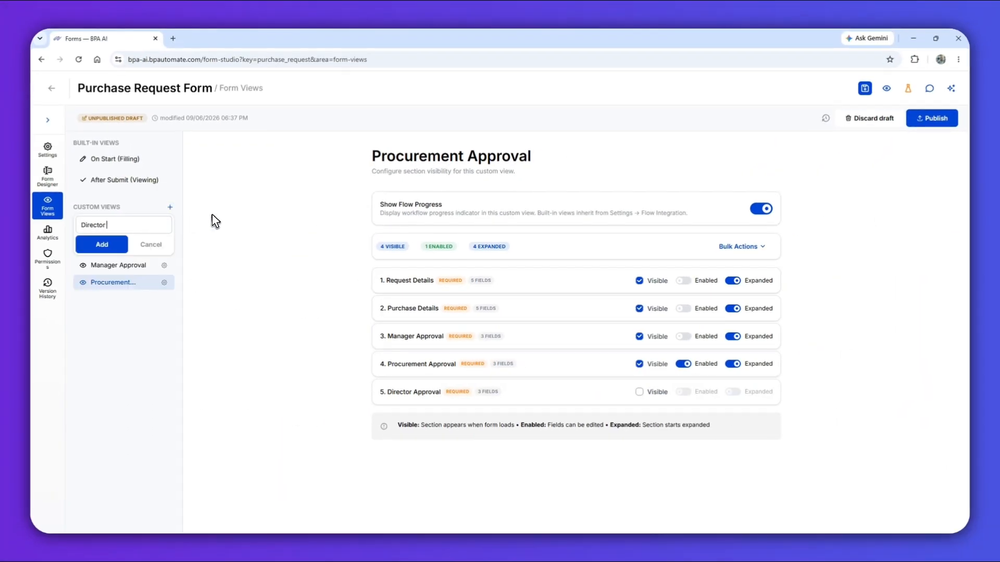
text( Approval)
click(125, 246)
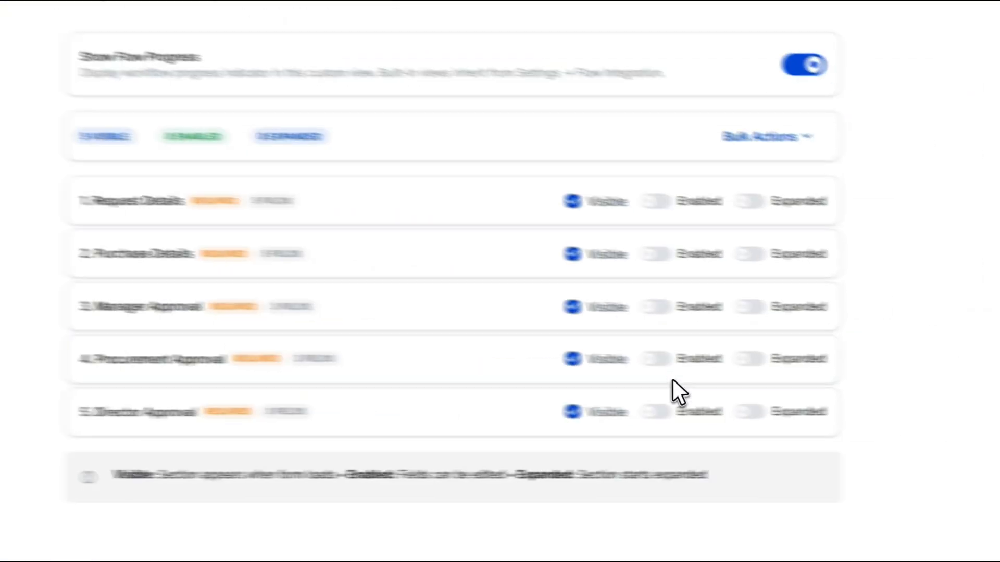
- In the Director Approval view, expand all five sections, enable only Director Approval, and save the form
click(732, 392)
click(683, 392)
click(604, 349)
click(604, 294)
click(604, 238)
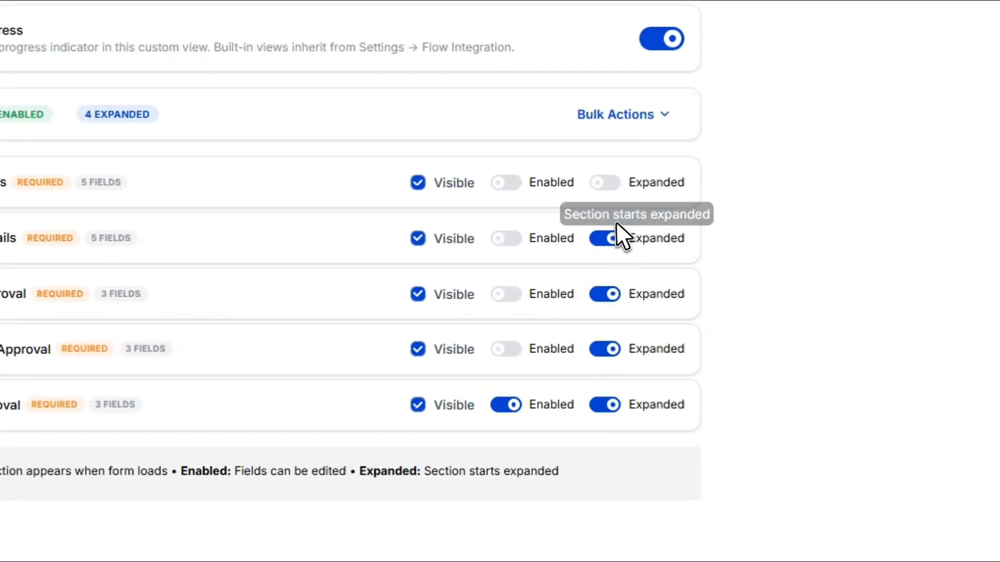
click(604, 182)
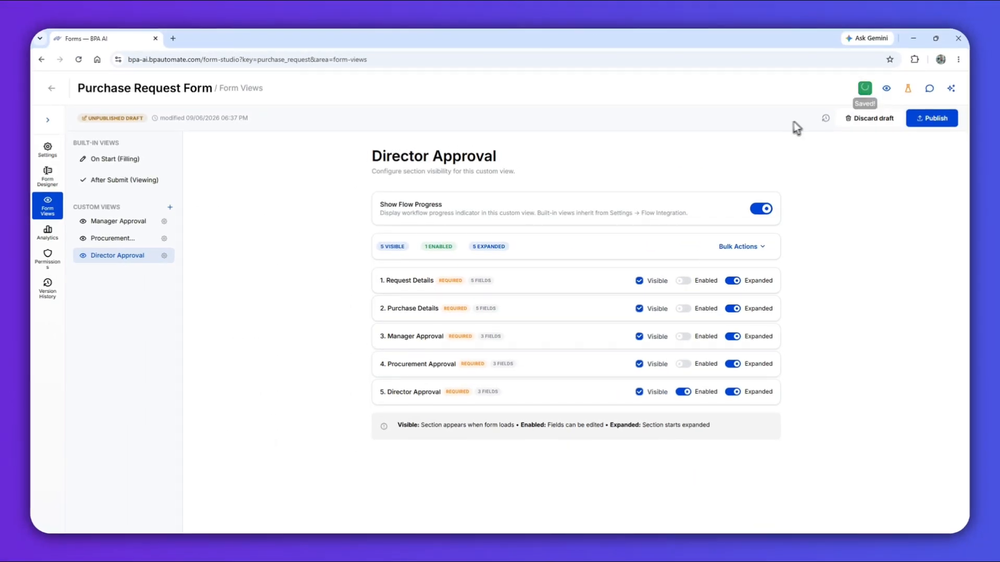
- Review the section visibility settings of both built-in views and the three custom approval views
click(120, 159)
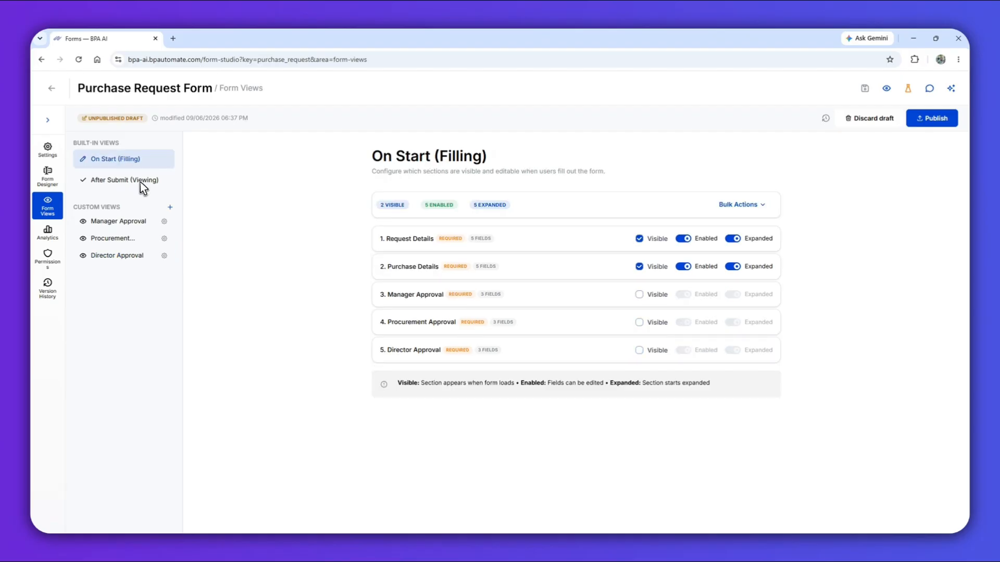
click(140, 185)
click(133, 223)
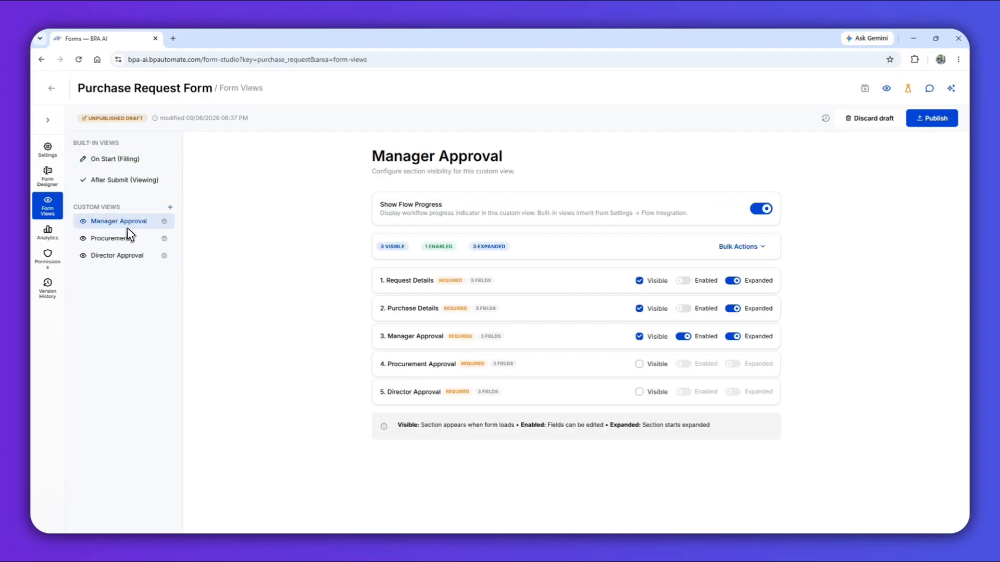
click(130, 239)
click(131, 257)
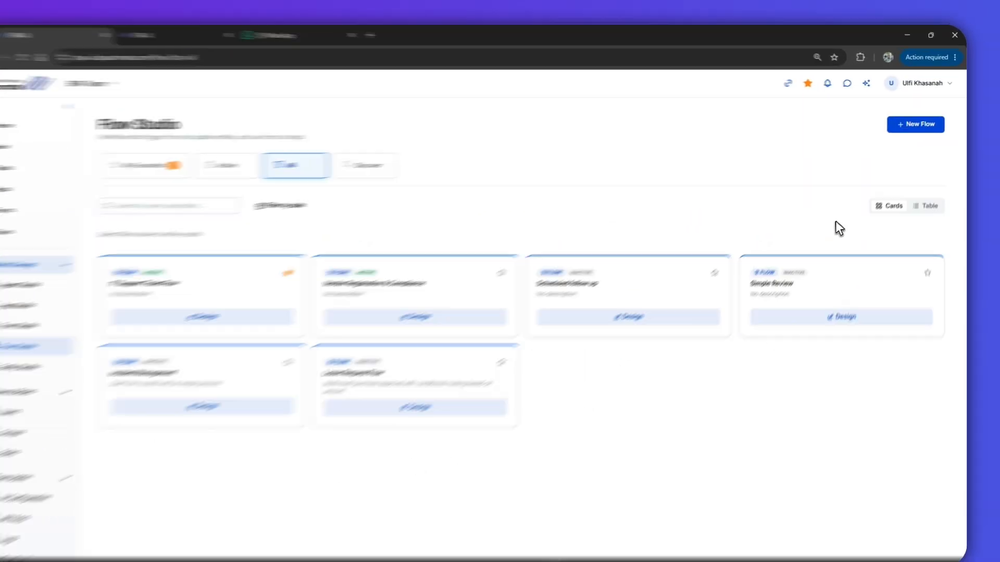
- Create a flow named "Purchase Request Flow" with the description "Multi-level purchase approval with automated procurement routing."
click(940, 115)
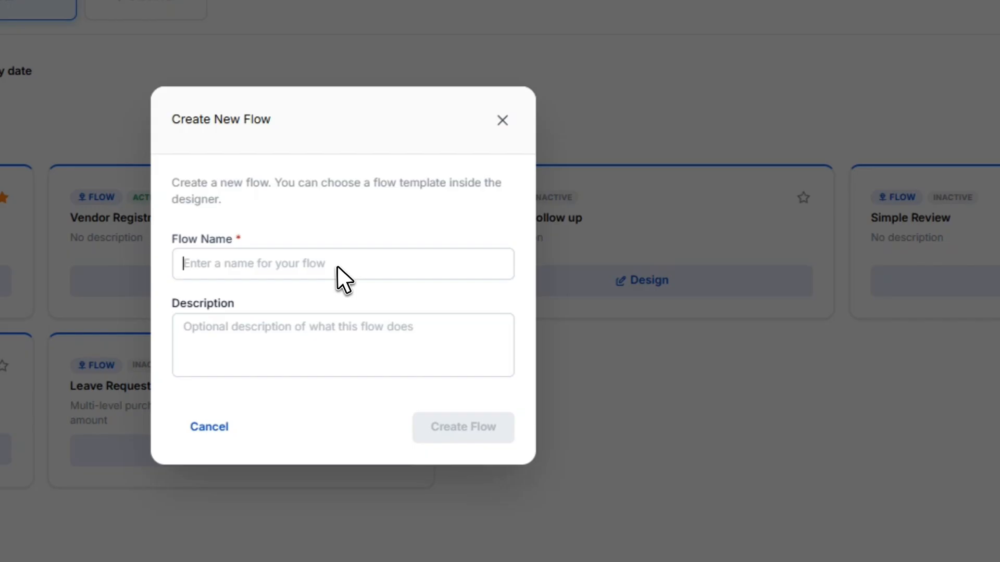
text(Purchase Request F)
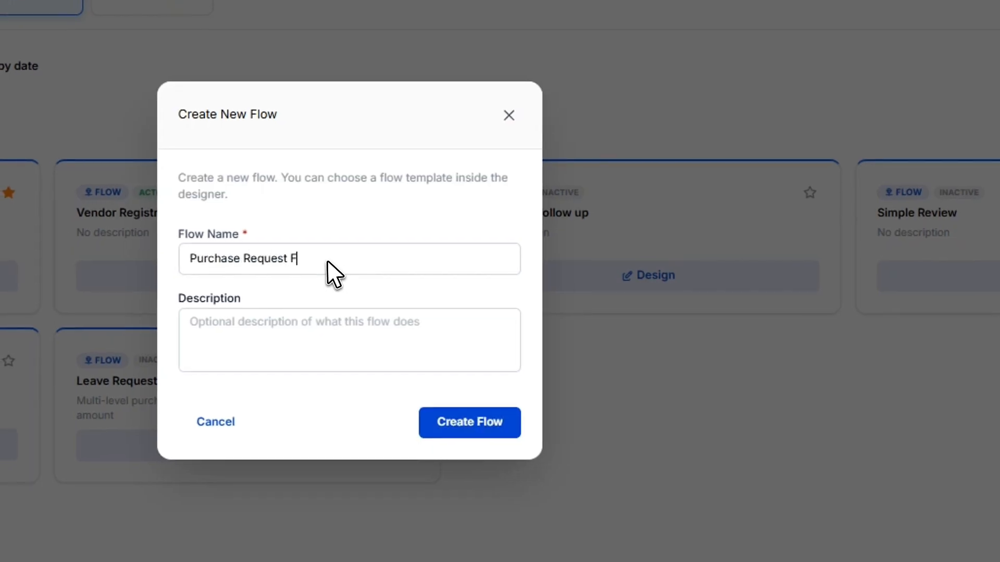
text(low)
click(492, 356)
text(Multi-level purchase approval with automated procurement routing.)
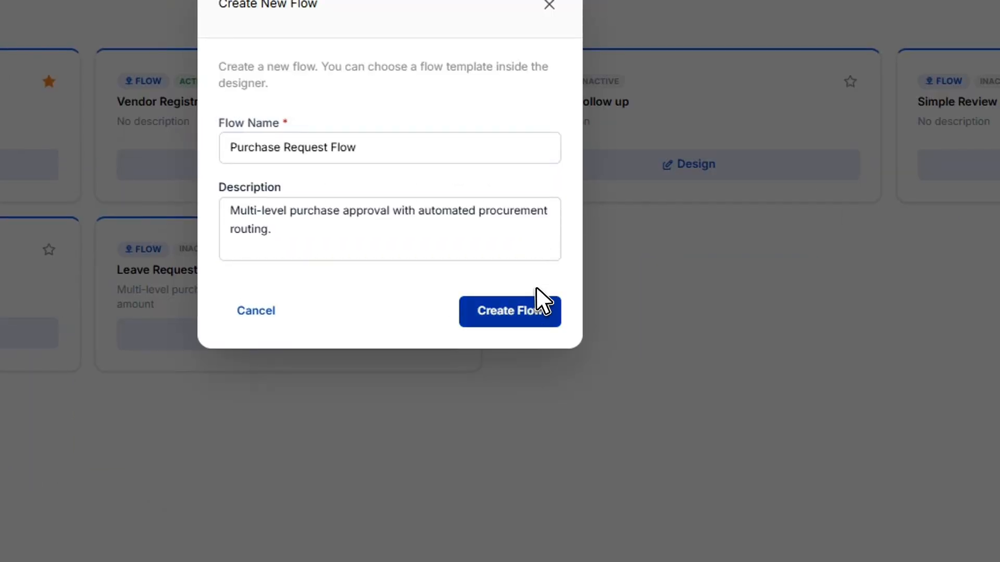
click(541, 302)
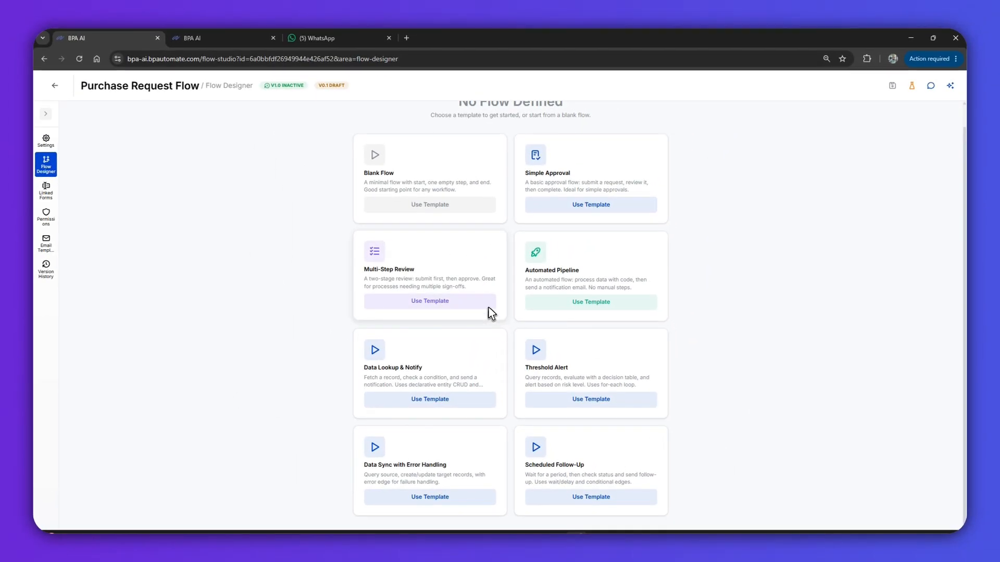
- Base the flow on the Multi-Step Review template and add two sequential steps between Approve and End
click(468, 304)
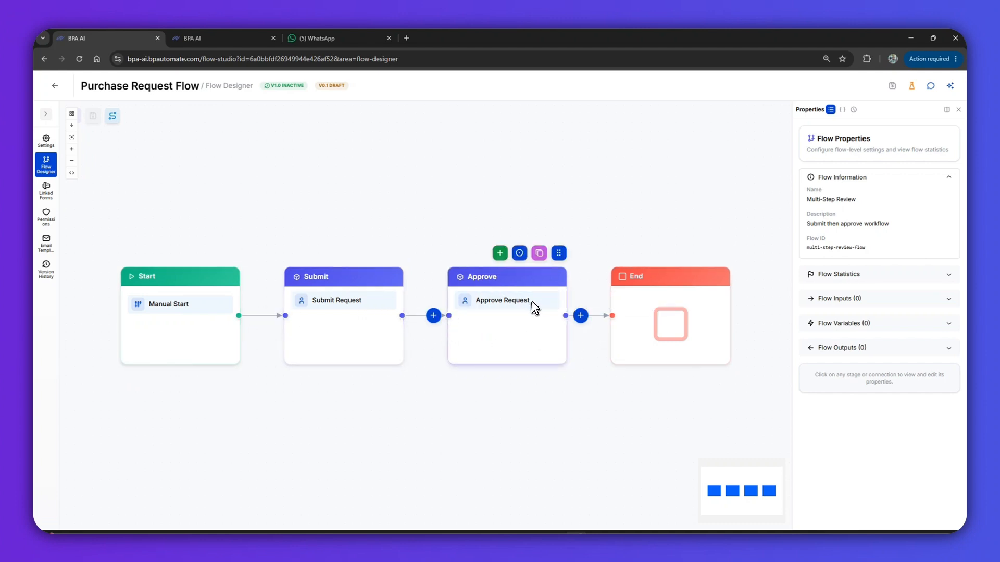
click(579, 318)
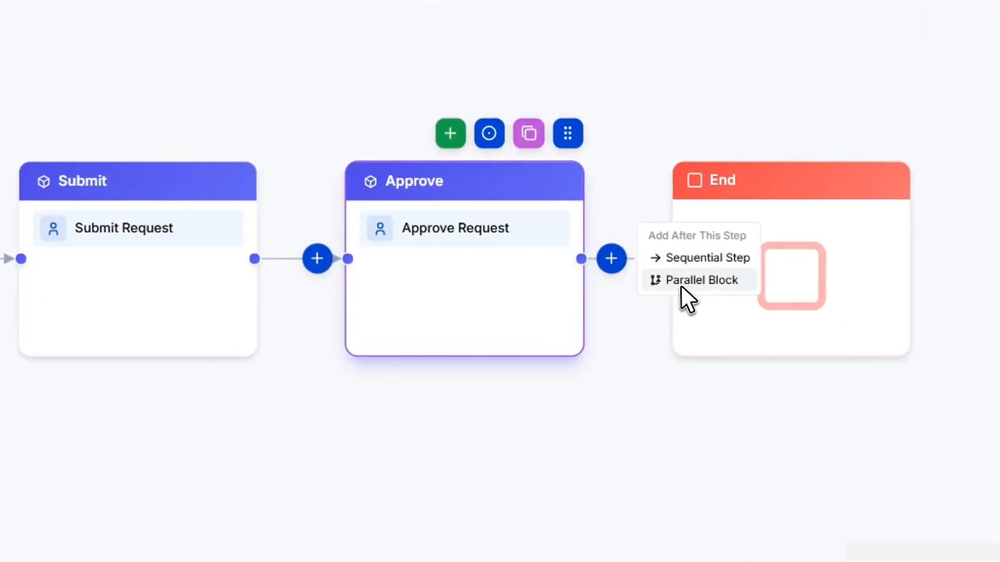
click(687, 258)
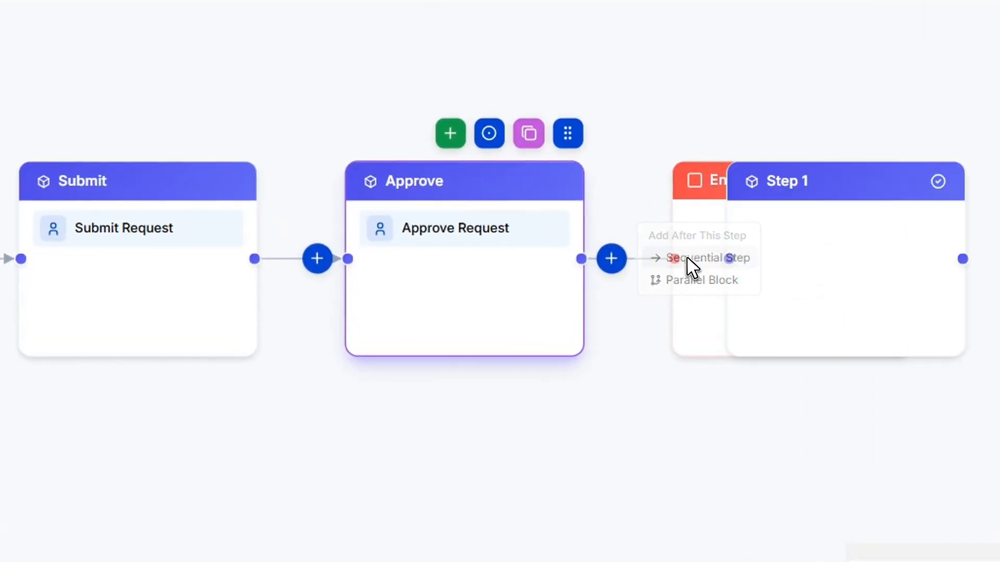
click(668, 258)
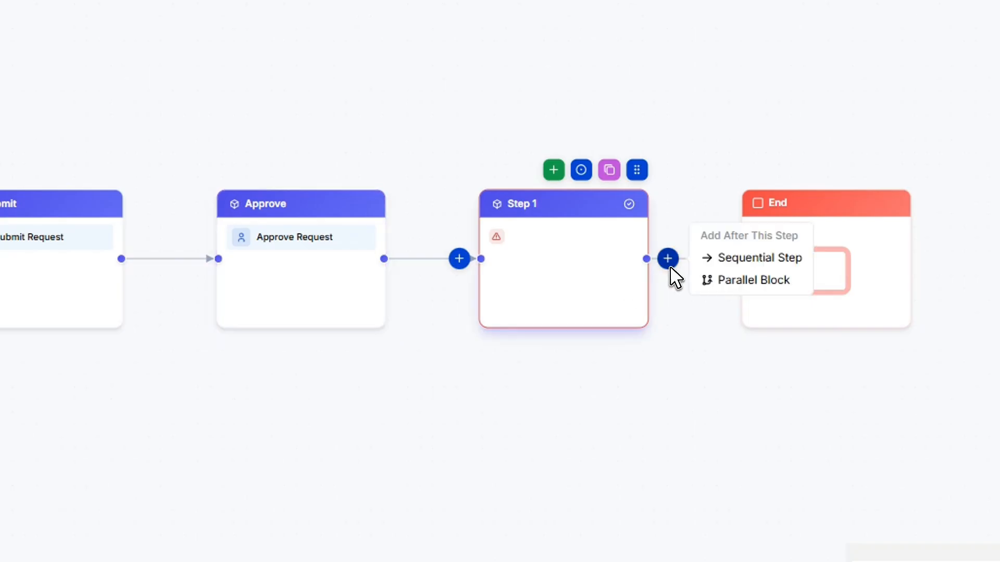
click(735, 257)
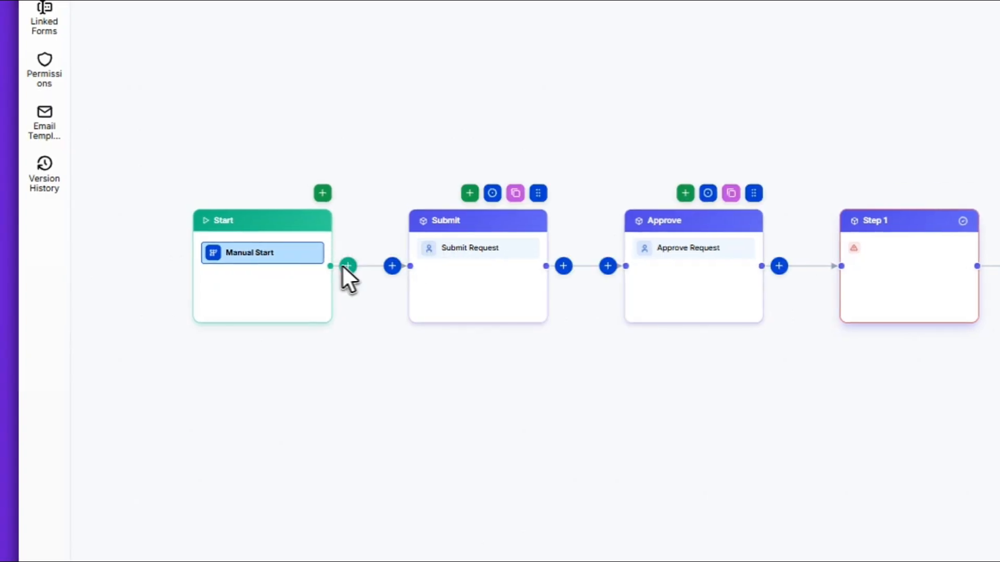
- Inspect the user role options of the Manual Start trigger
click(766, 336)
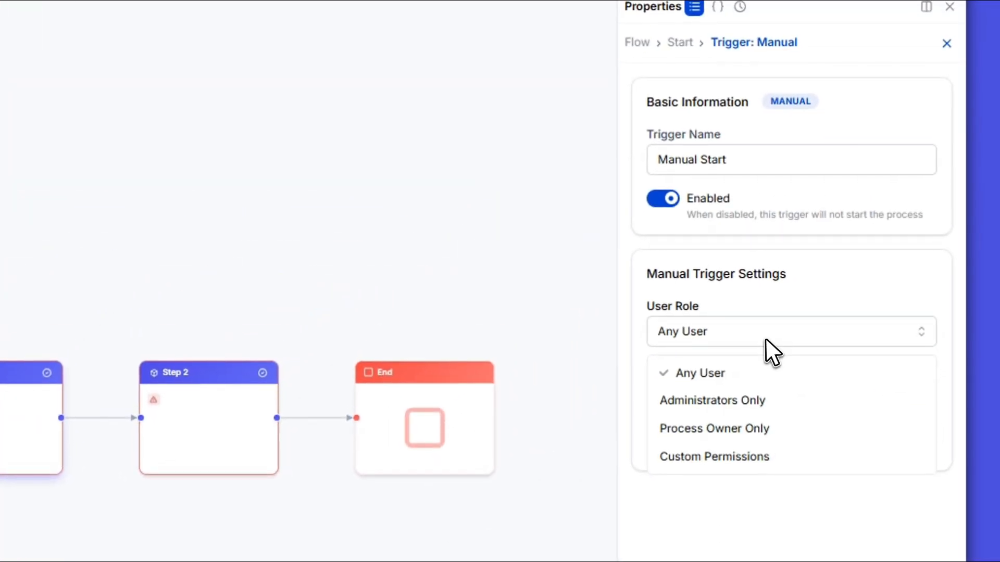
click(766, 339)
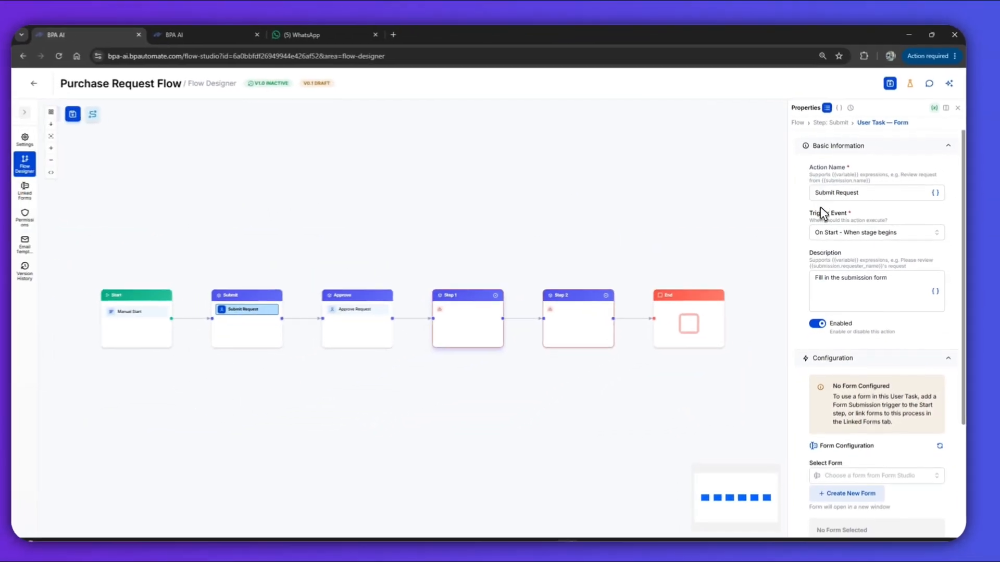
- Link the Submit Request task to Purchase Request Form (v14) and choose the On Start (Default) view
scroll(815, 282, down, 3)
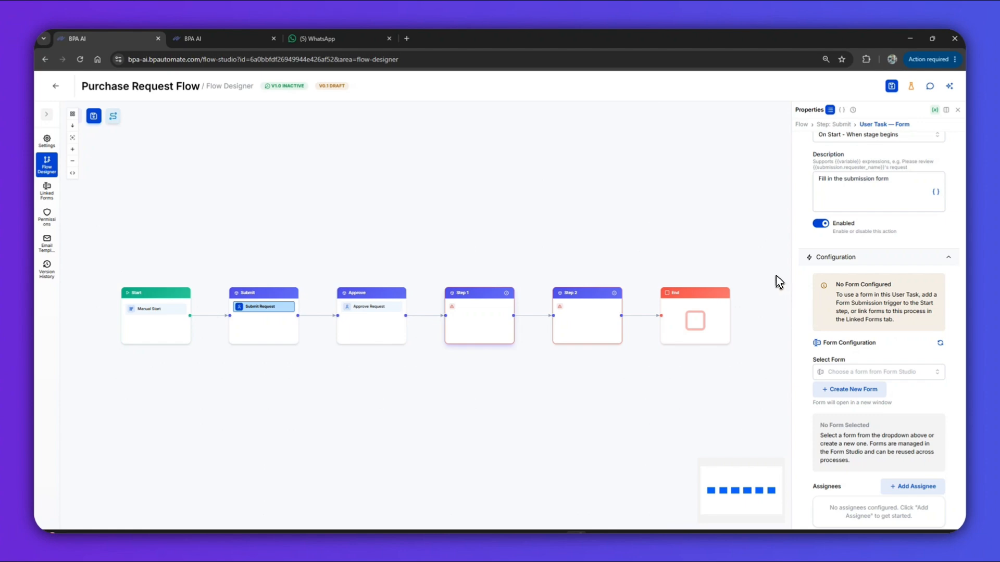
click(862, 371)
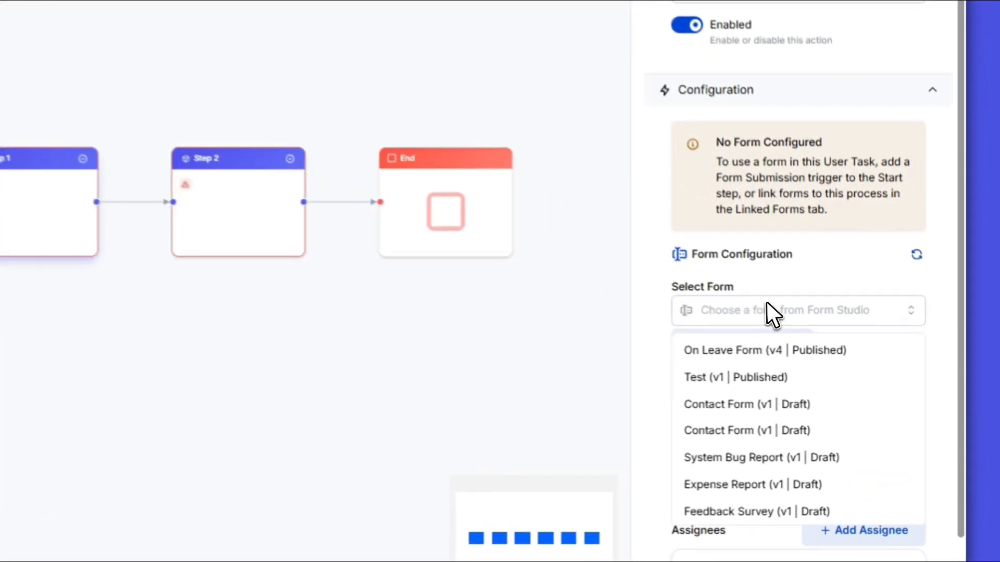
text(purc)
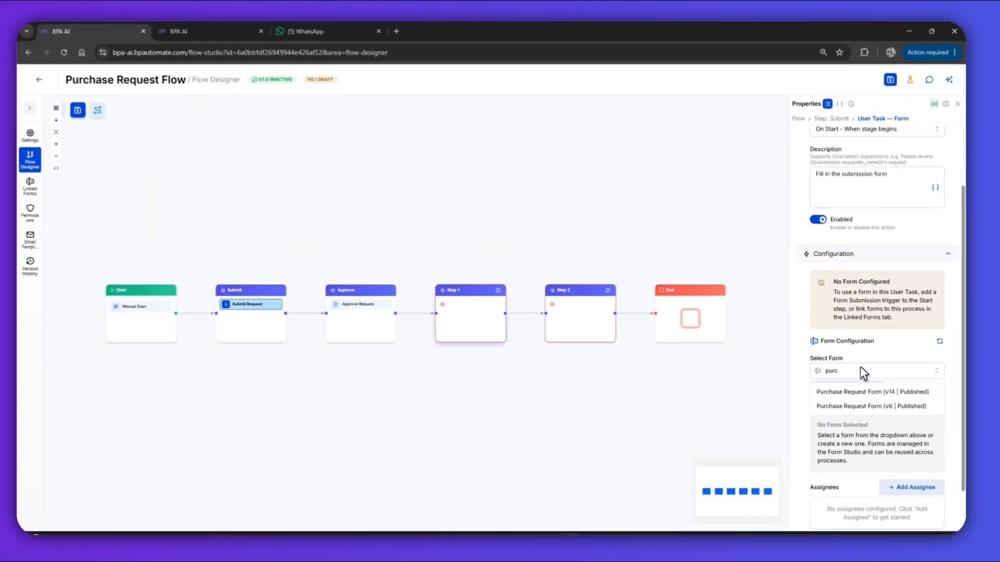
click(867, 393)
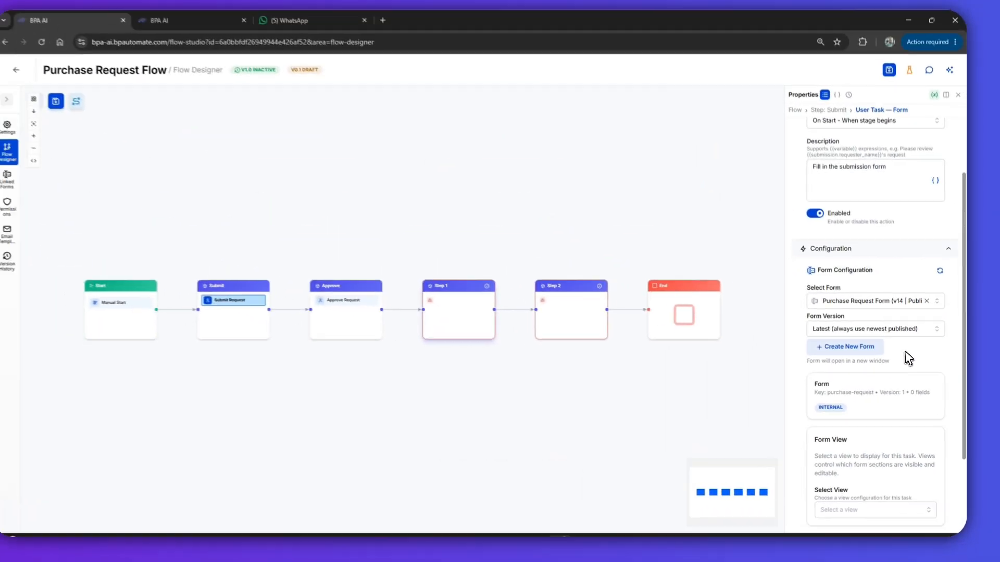
scroll(903, 384, down, 1)
click(887, 409)
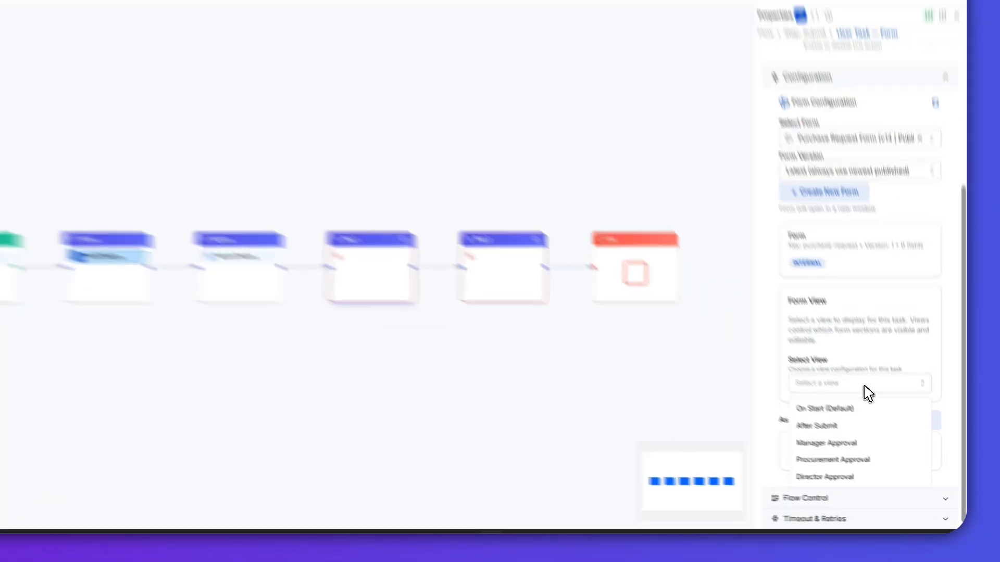
click(766, 333)
scroll(802, 313, down, 2)
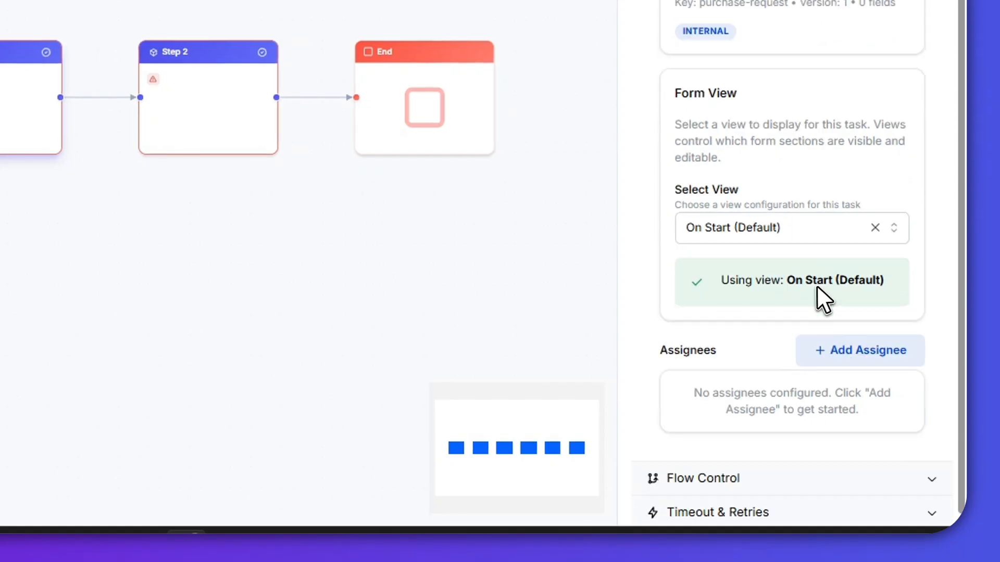
- Add an assignee to the Submit Request task, using the BPA Group type with All Users
click(839, 331)
scroll(812, 349, down, 2)
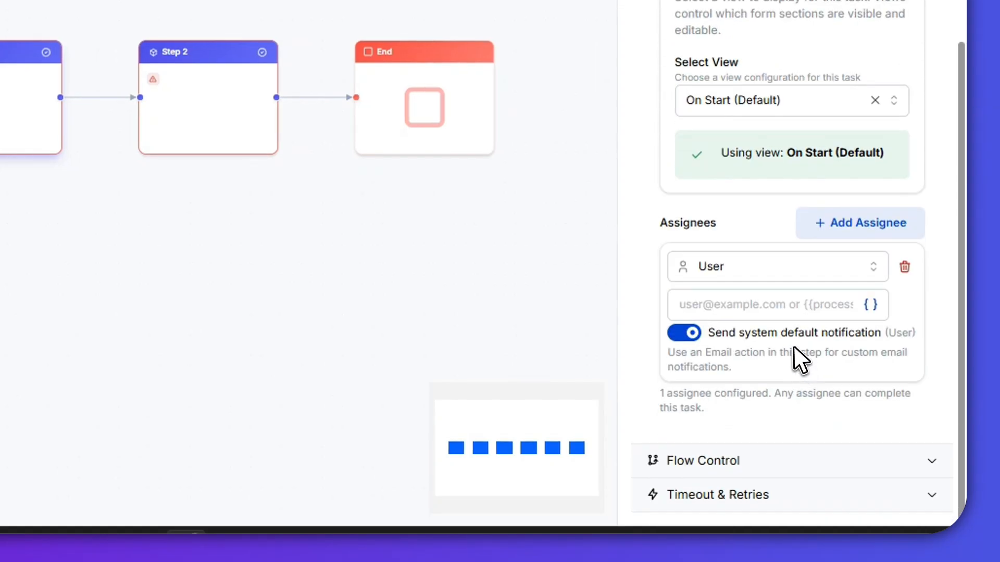
click(811, 278)
click(807, 336)
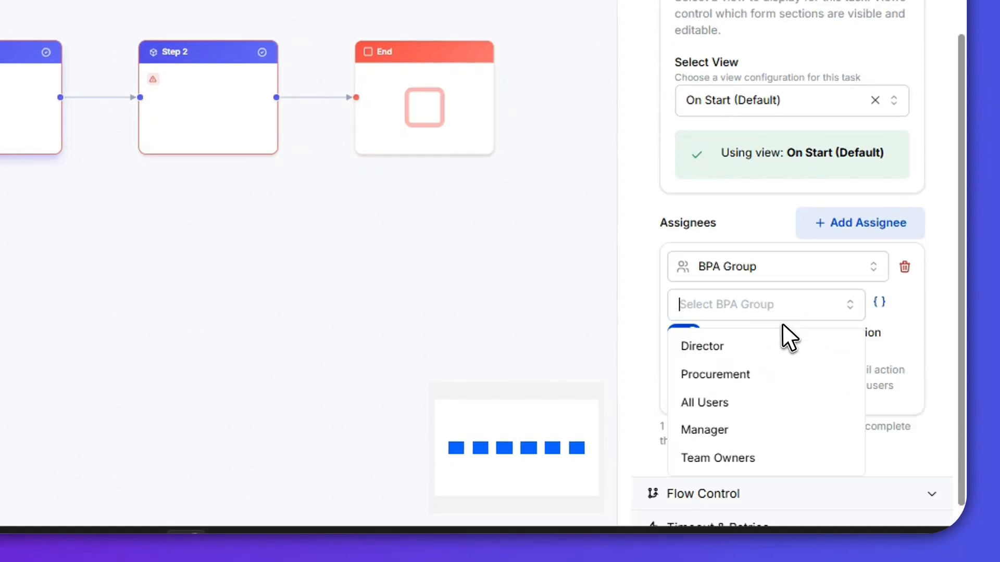
click(749, 403)
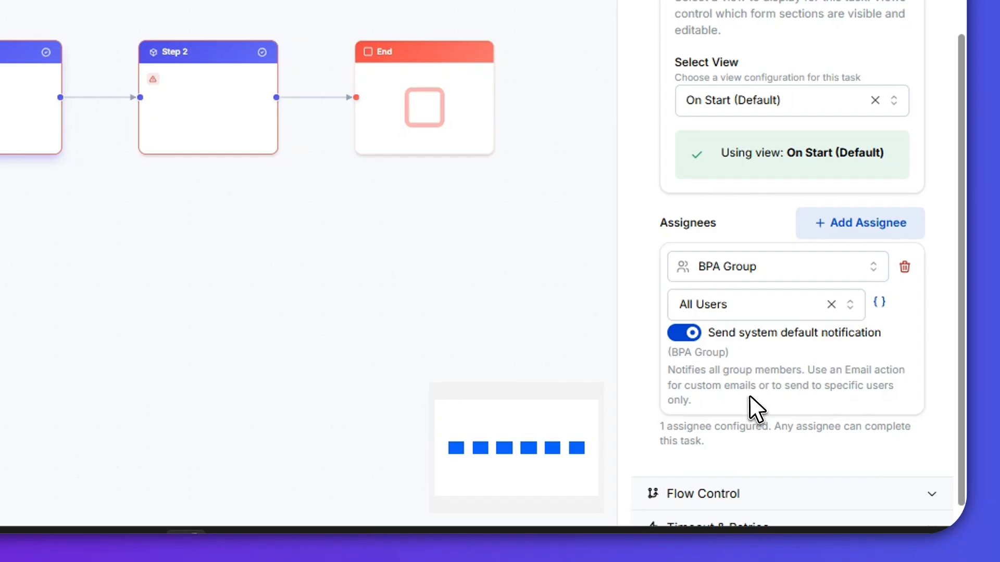
scroll(775, 344, down, 1)
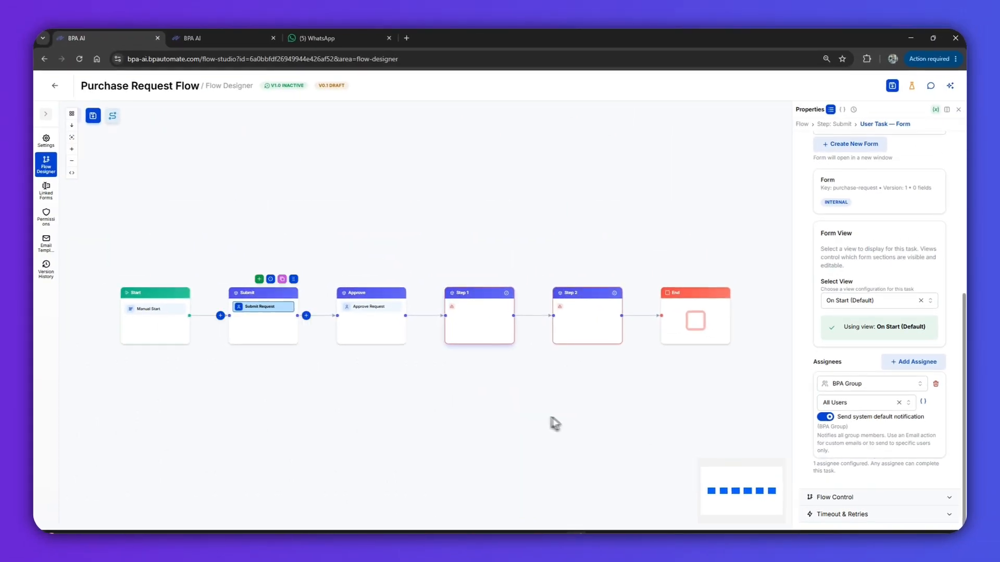
- Enable conditional execution on the Submit step and insert the form submission Status expression as the rule's field
click(263, 293)
scroll(906, 337, up, 4)
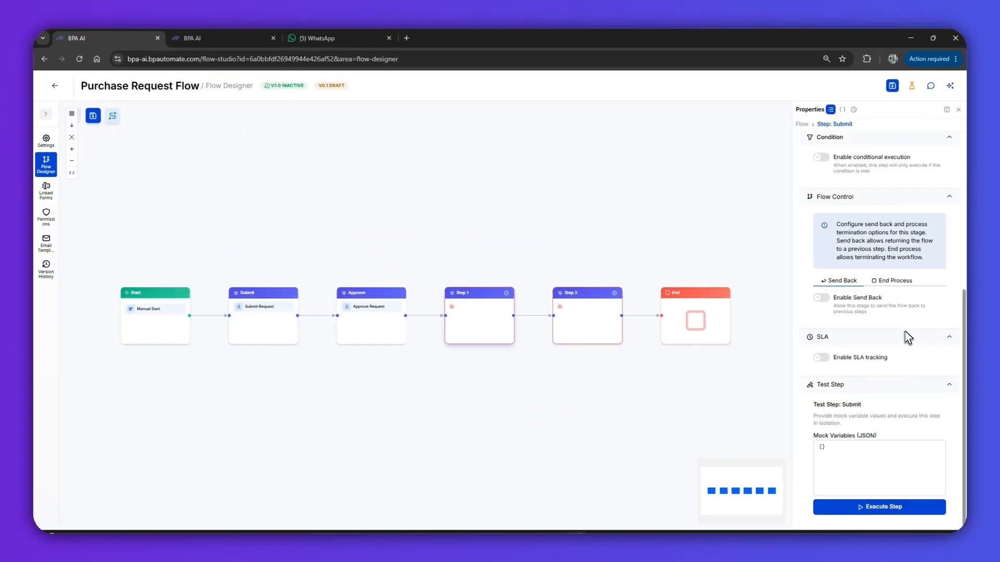
click(826, 348)
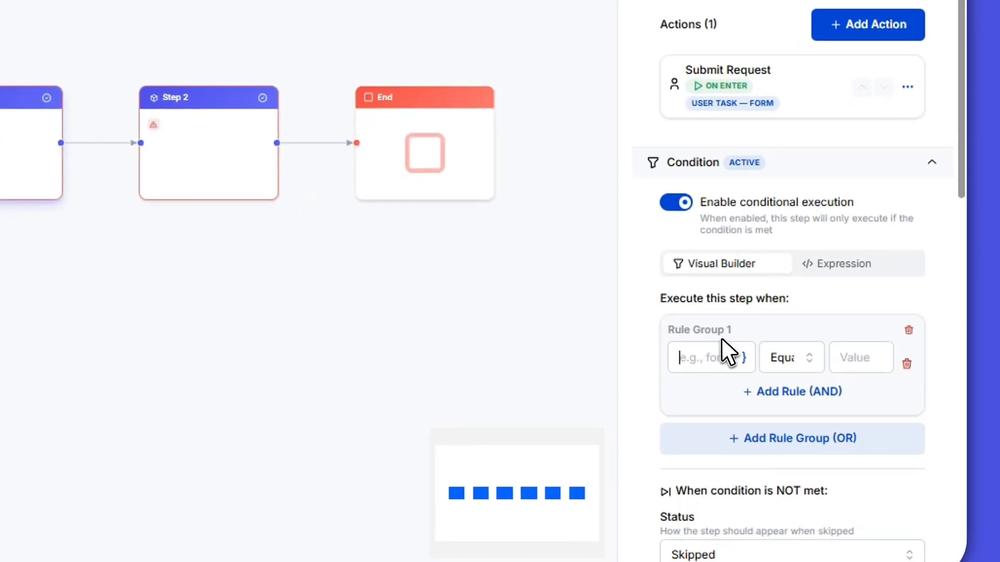
click(856, 428)
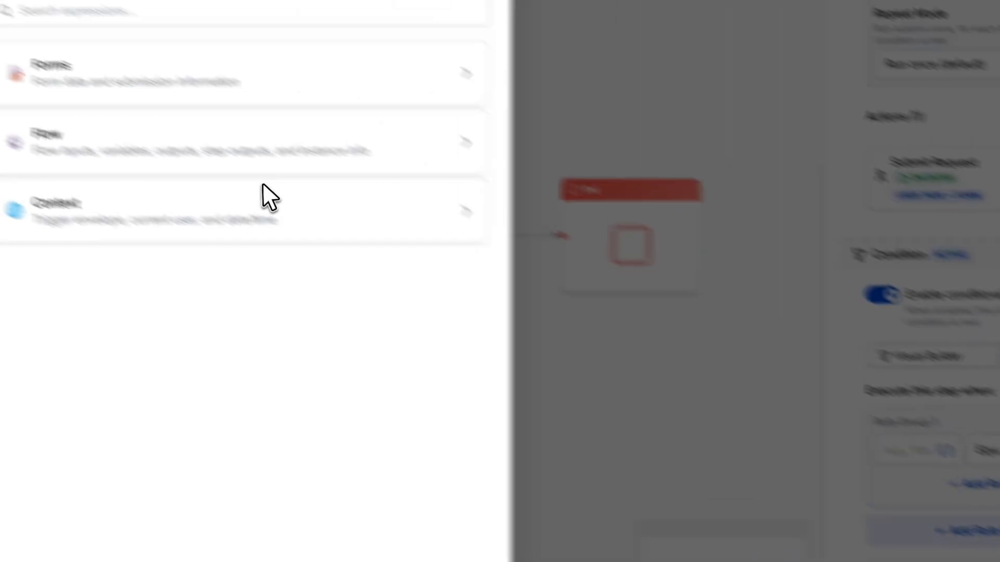
click(230, 78)
click(231, 144)
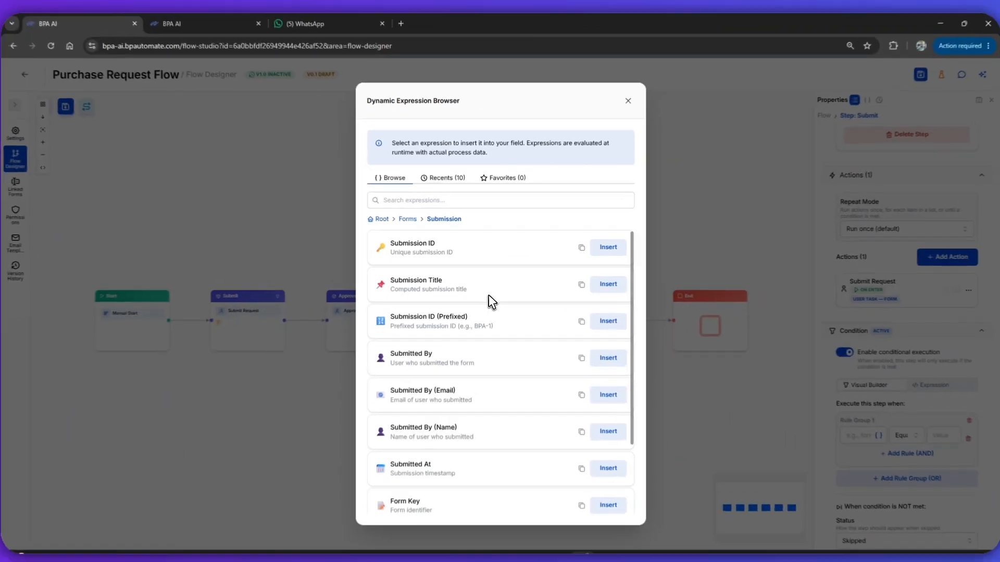
scroll(281, 393, down, 3)
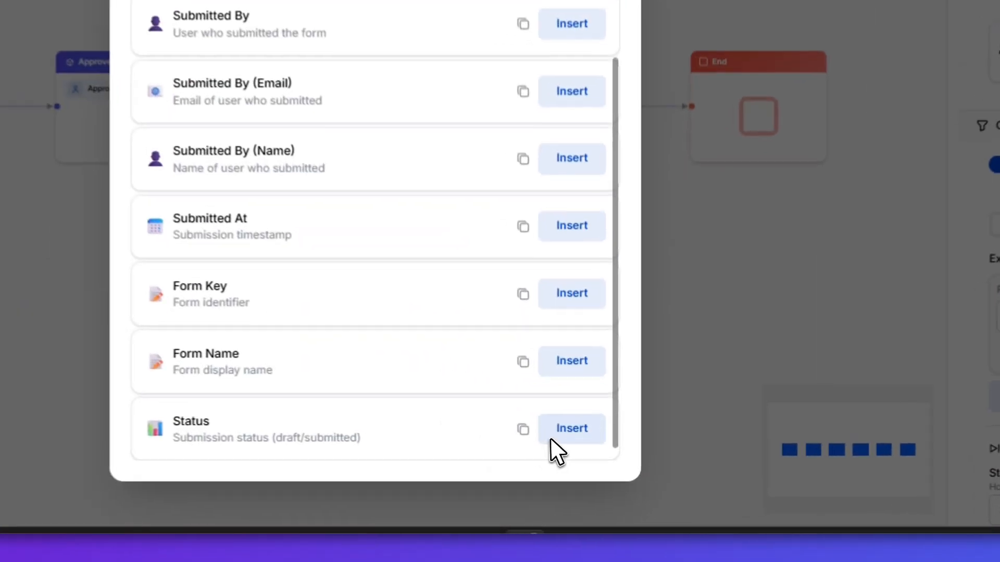
click(556, 435)
- Make the Submit step's rule require status equal to Draft, with the skip reason "Forms already submitted"
click(937, 411)
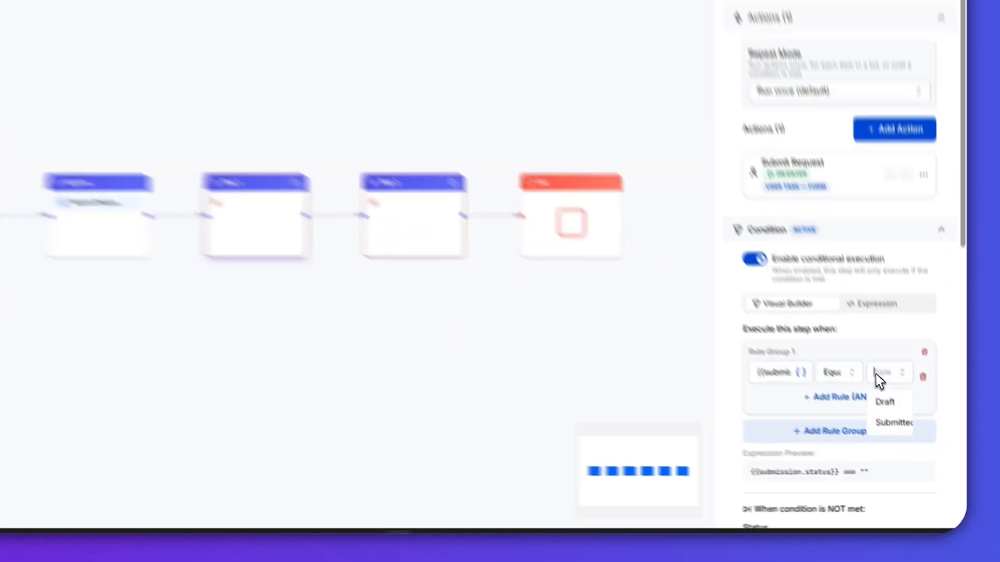
click(885, 402)
scroll(865, 355, down, 2)
scroll(849, 334, down, 4)
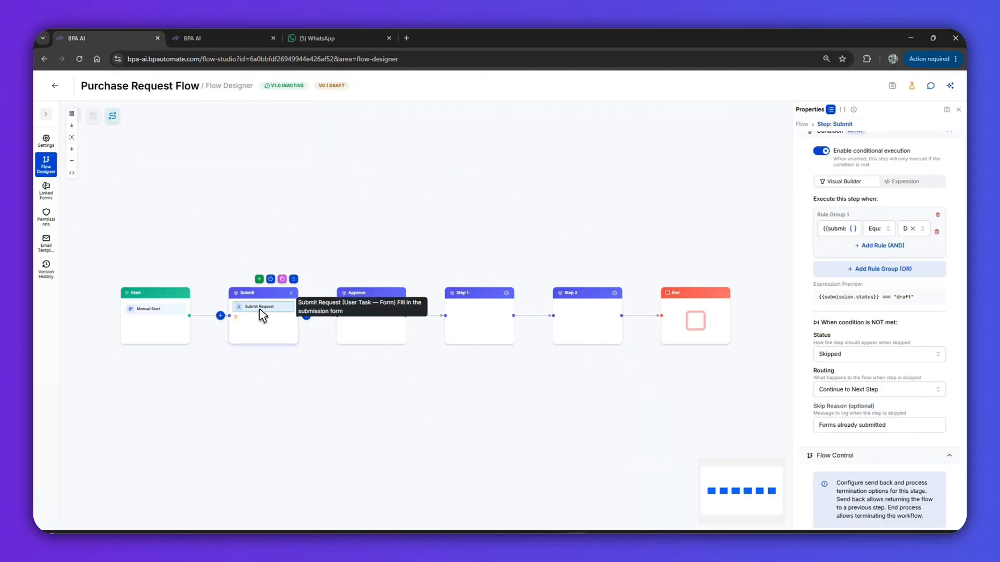
- Rename the Approve step to "Manager Approval"
double_click(371, 293)
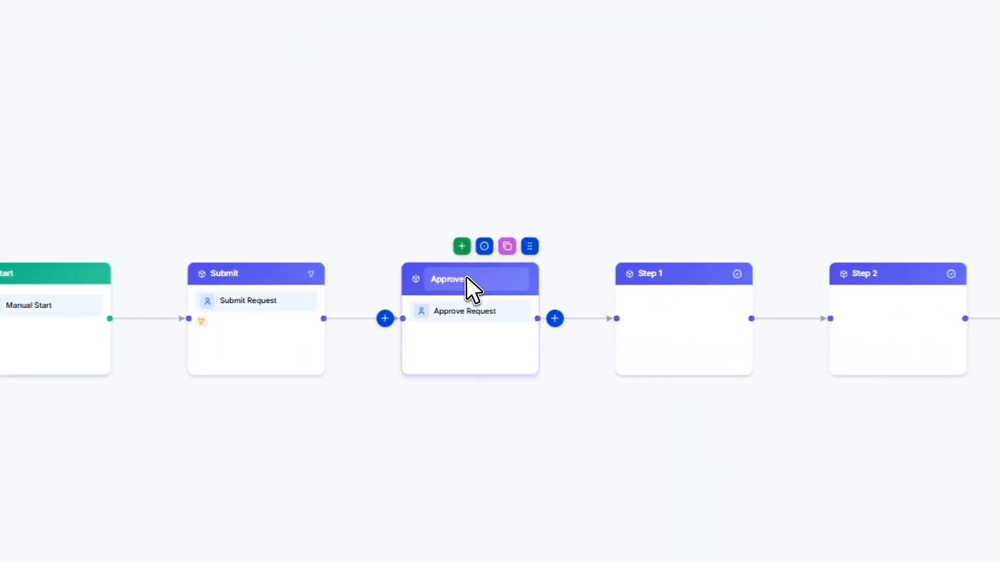
text(Manager Appr)
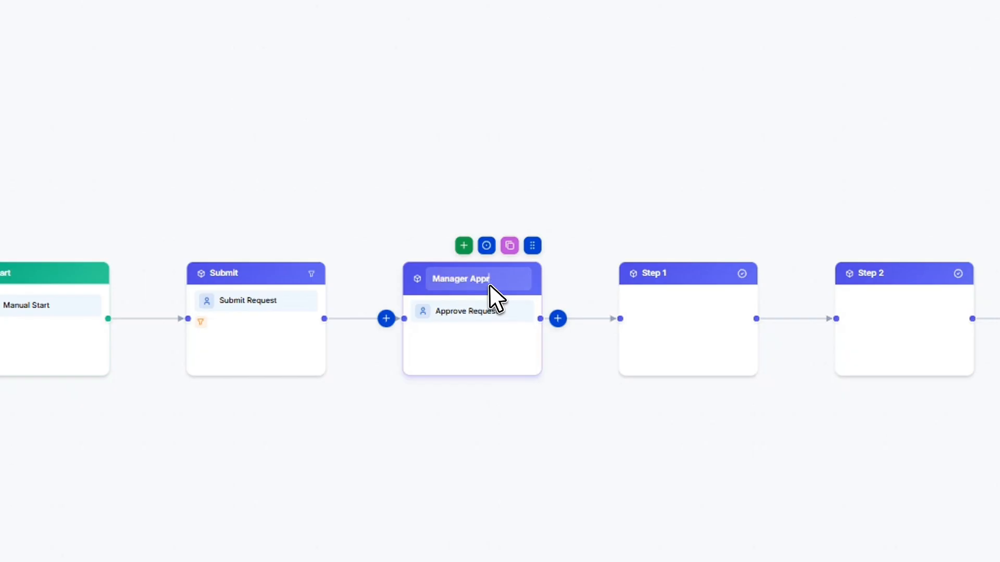
text(oval)
key(Return)
- Link the Approve Request task to Purchase Request Form (v14) and choose the Manager Approval view
click(485, 311)
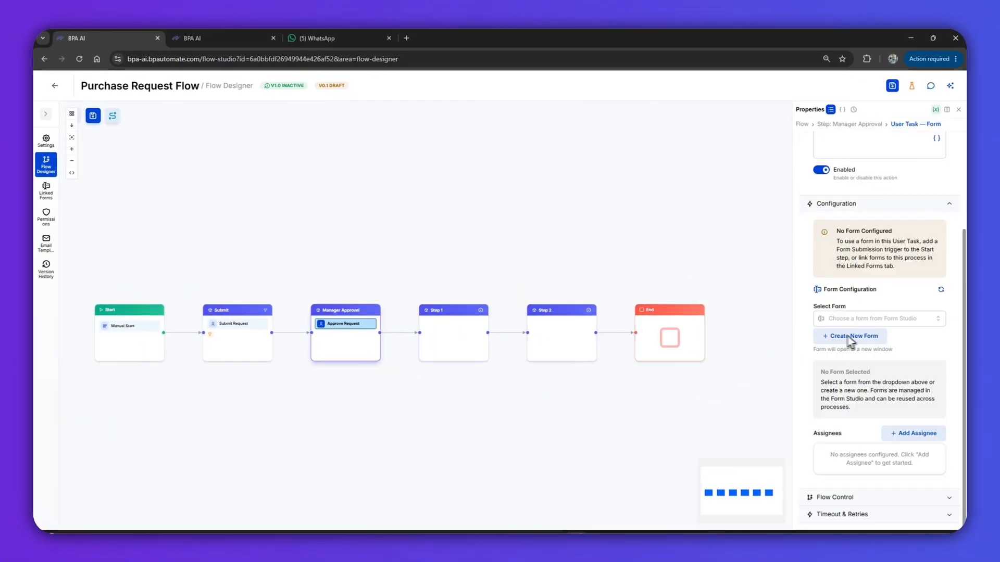
click(892, 319)
text(purch)
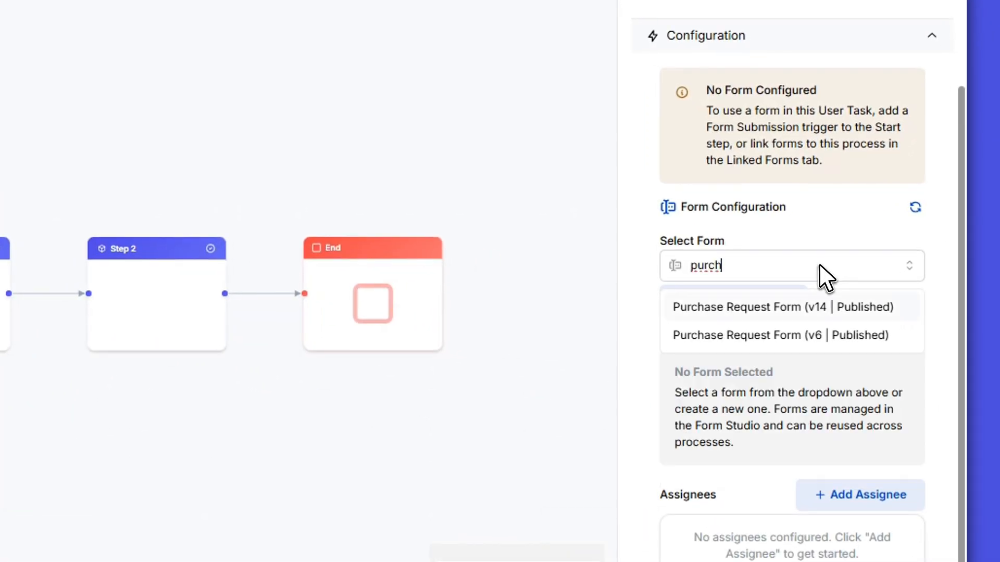
click(822, 307)
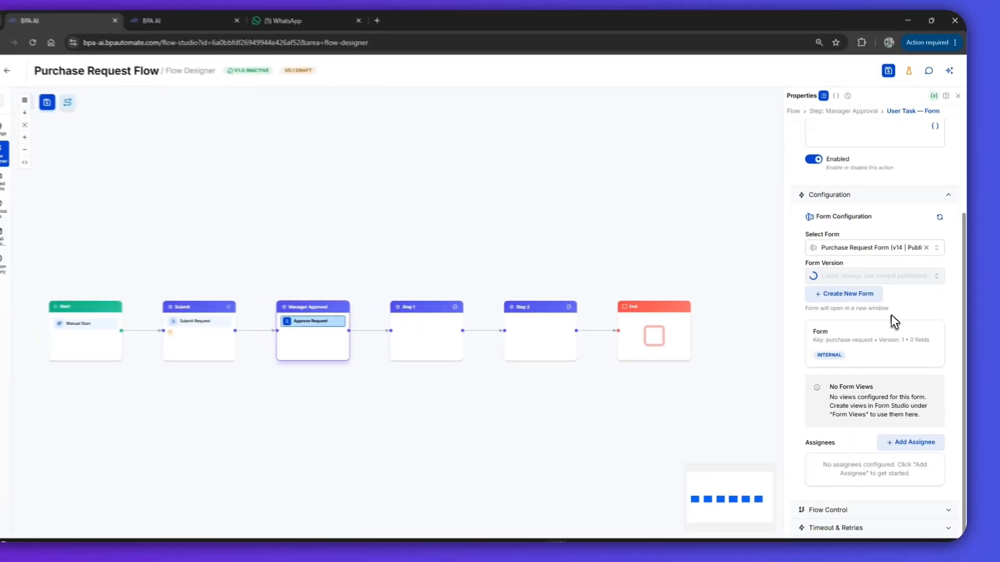
click(950, 86)
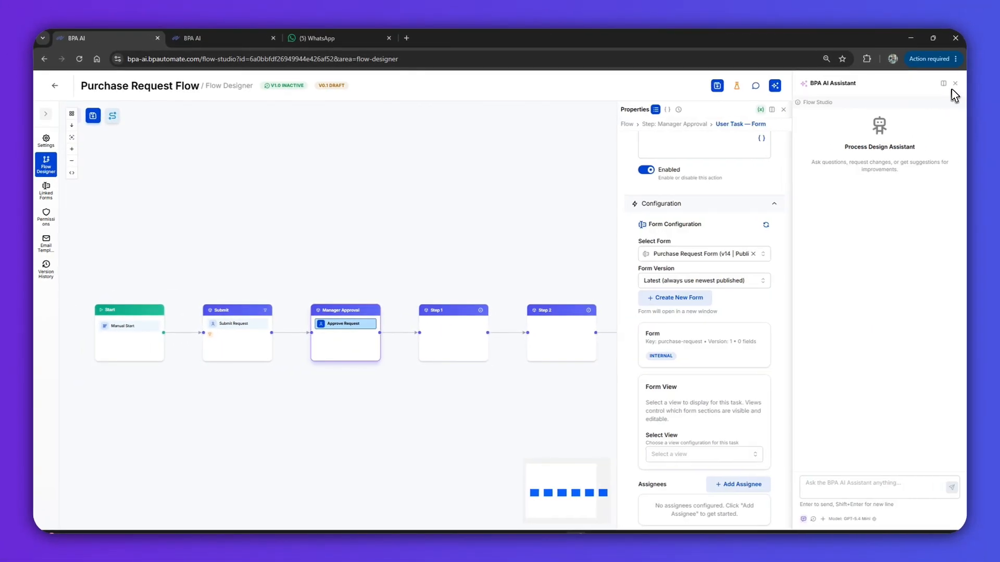
click(955, 84)
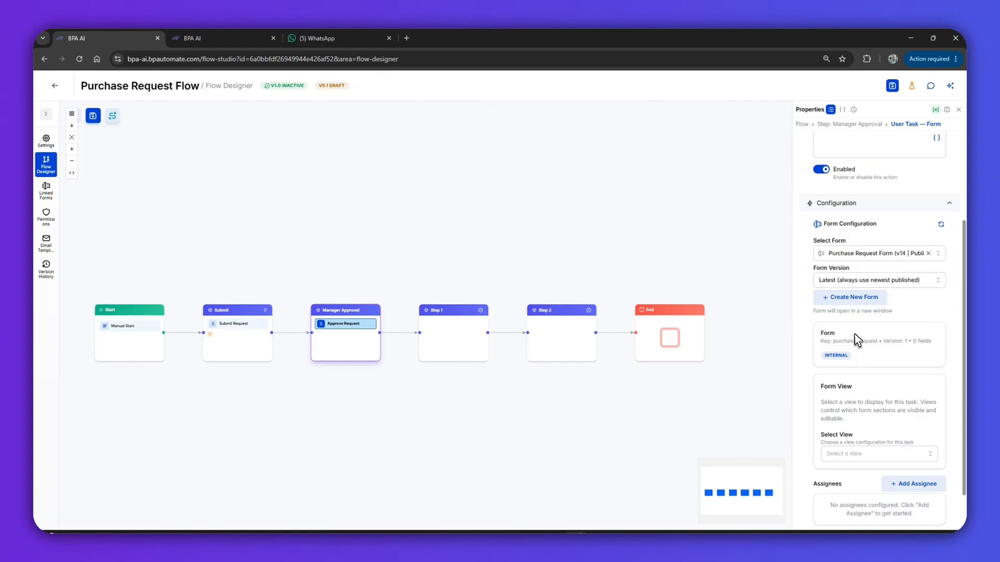
scroll(856, 333, down, 2)
click(859, 403)
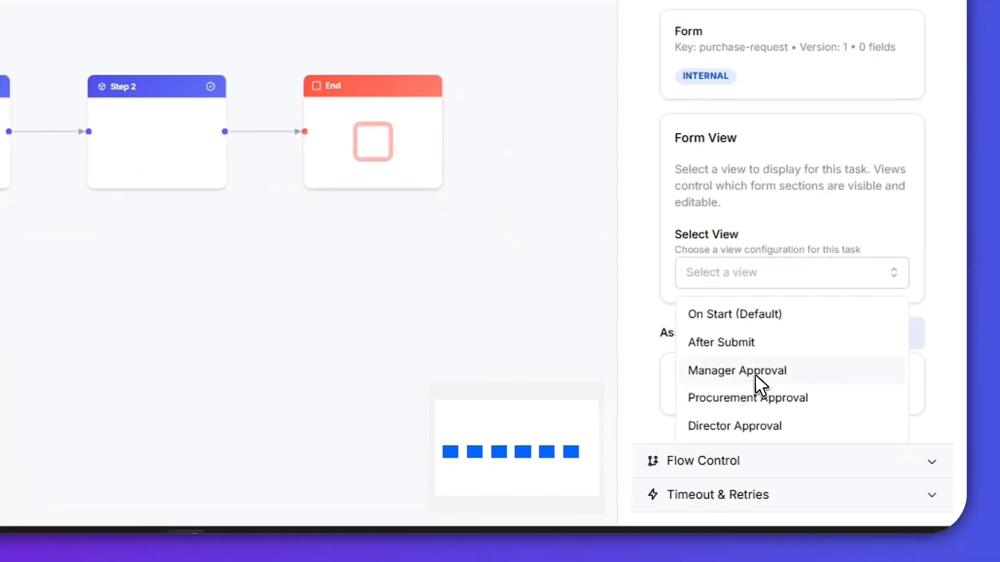
click(756, 371)
scroll(802, 244, down, 2)
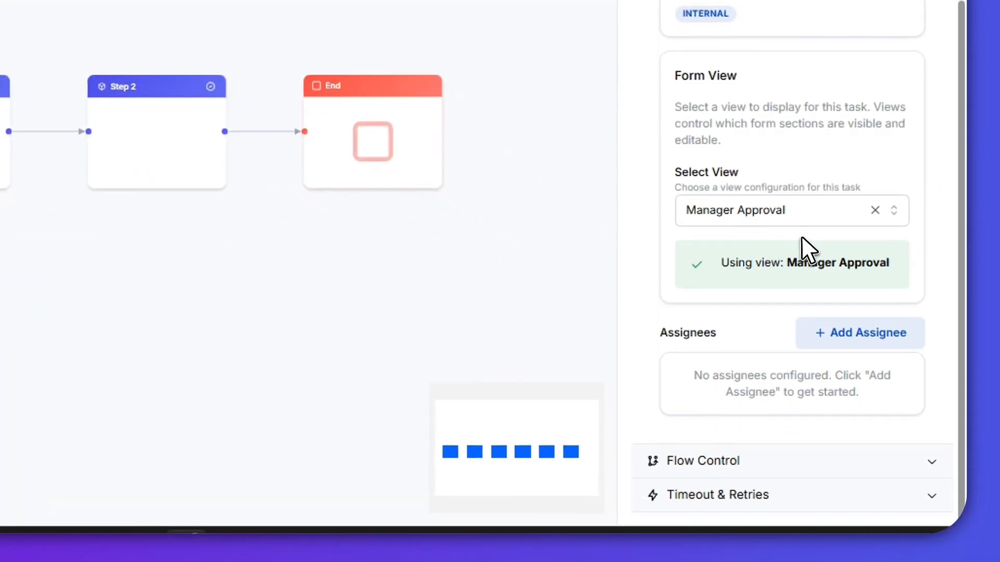
- Assign the Approve Request task to the Manager BPA Group and inspect its flow control and timeout options
click(840, 333)
scroll(846, 323, down, 2)
click(781, 266)
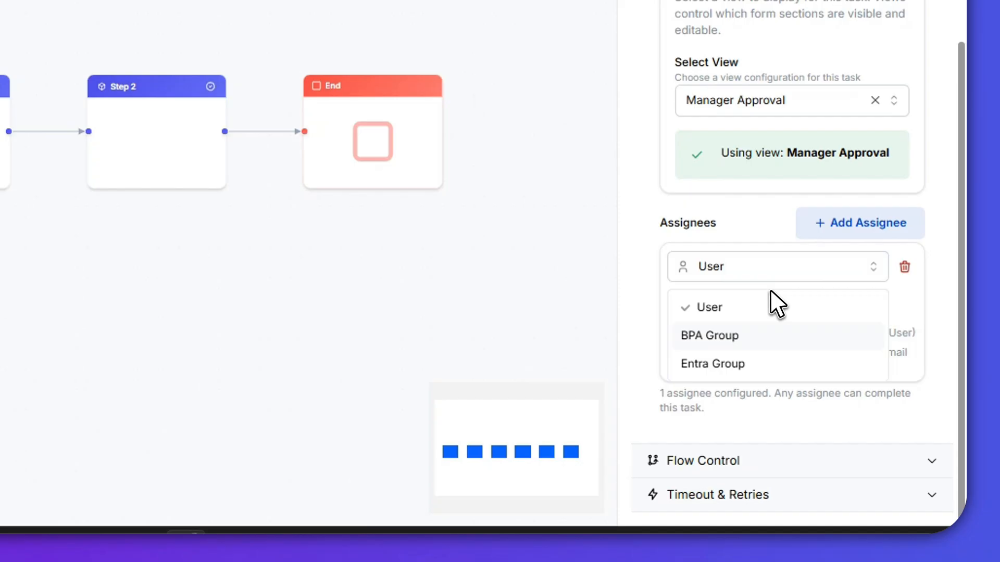
click(759, 339)
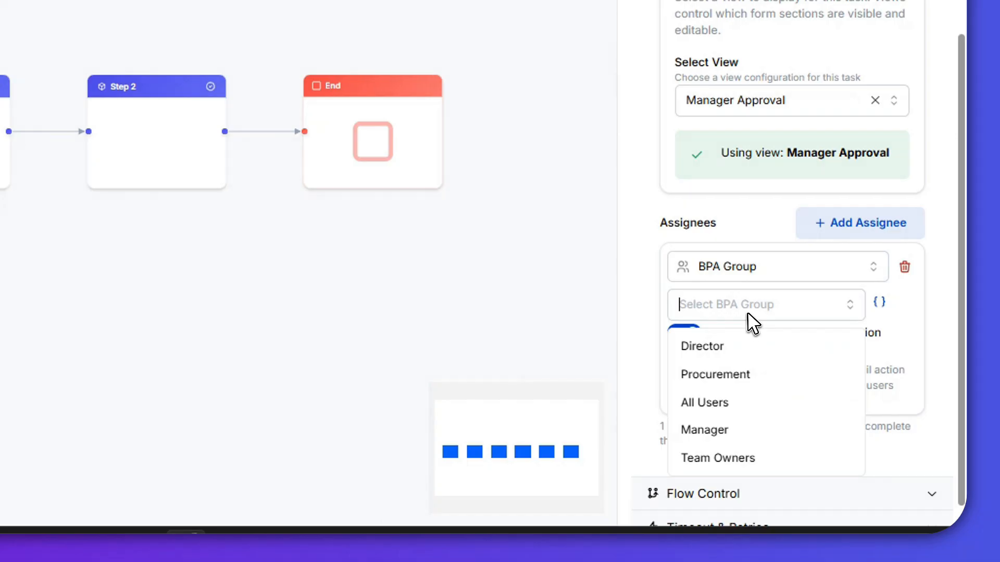
click(731, 430)
scroll(755, 386, down, 1)
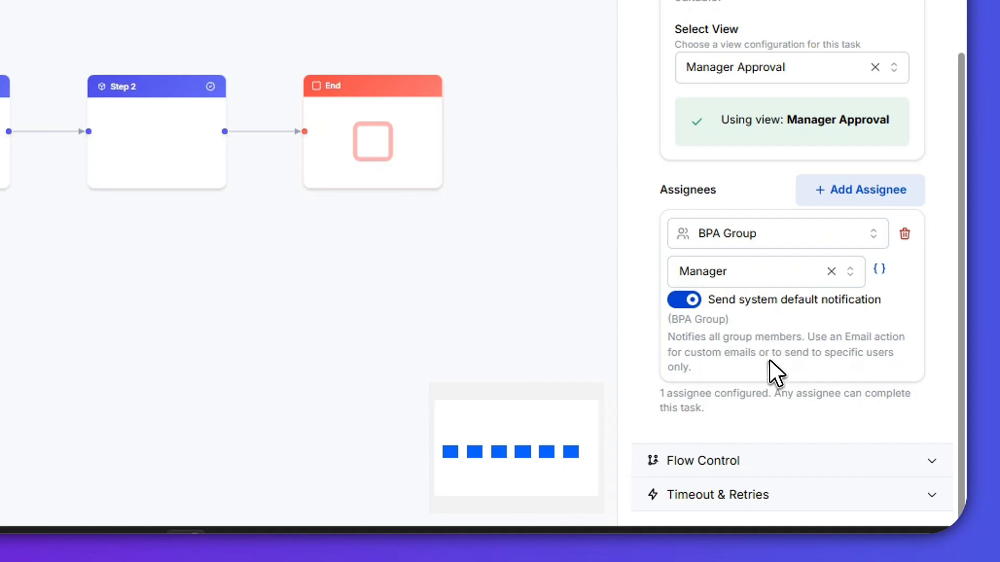
click(771, 459)
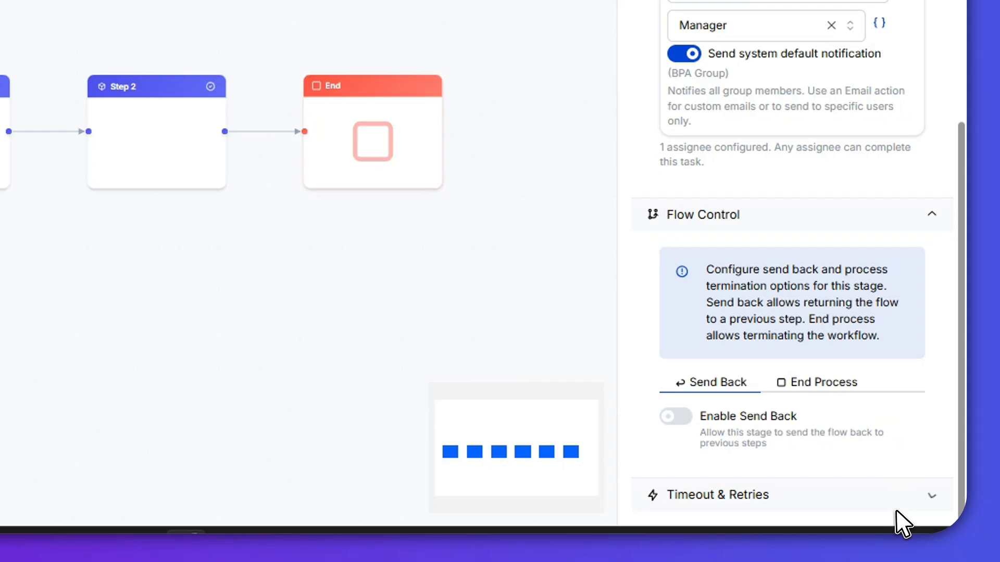
scroll(903, 505, down, 3)
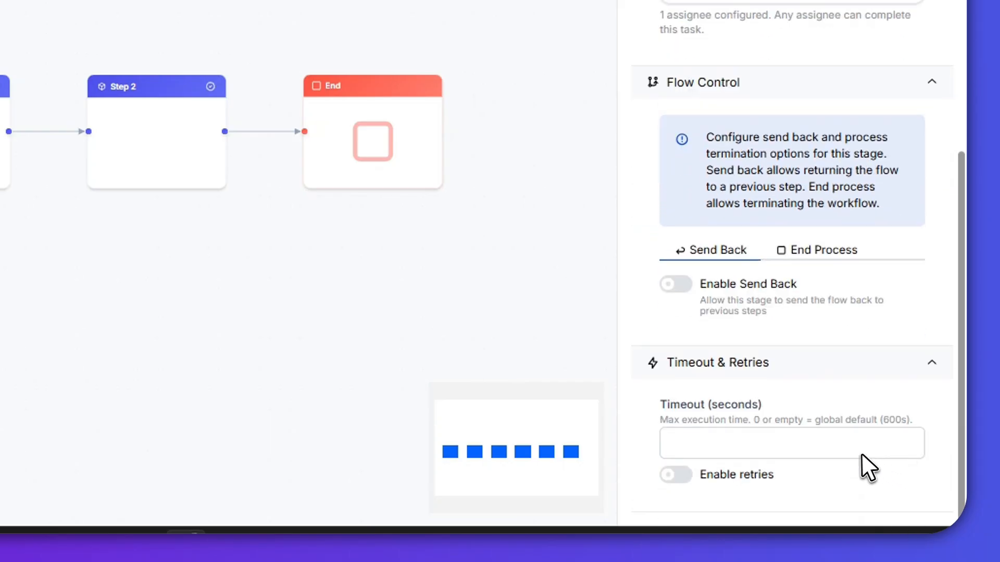
- Rename Step 1 to "Procurement Approval" and give it the description "Verify Details and Budget"
click(265, 206)
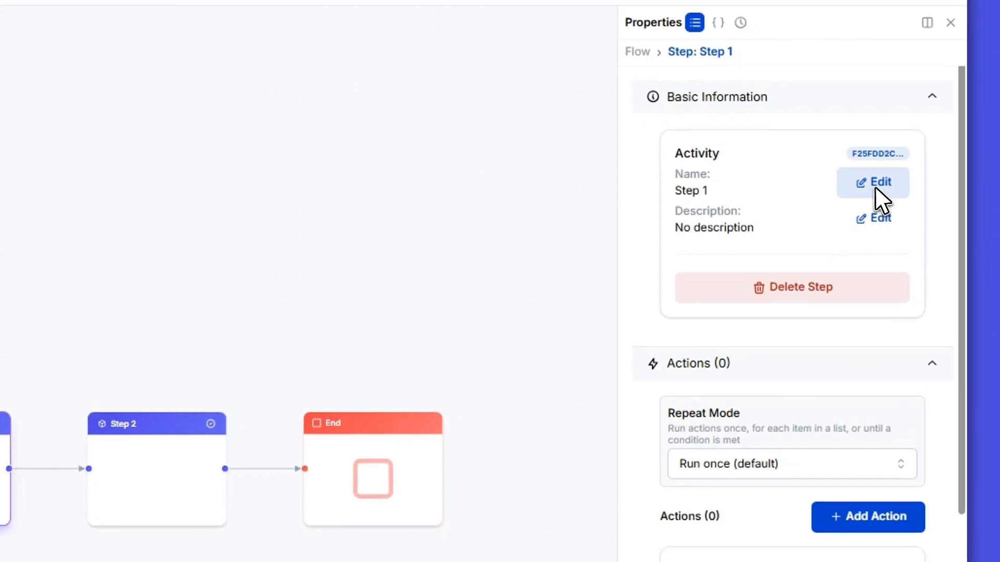
click(875, 190)
triple_click(698, 245)
text(Procurement Approval)
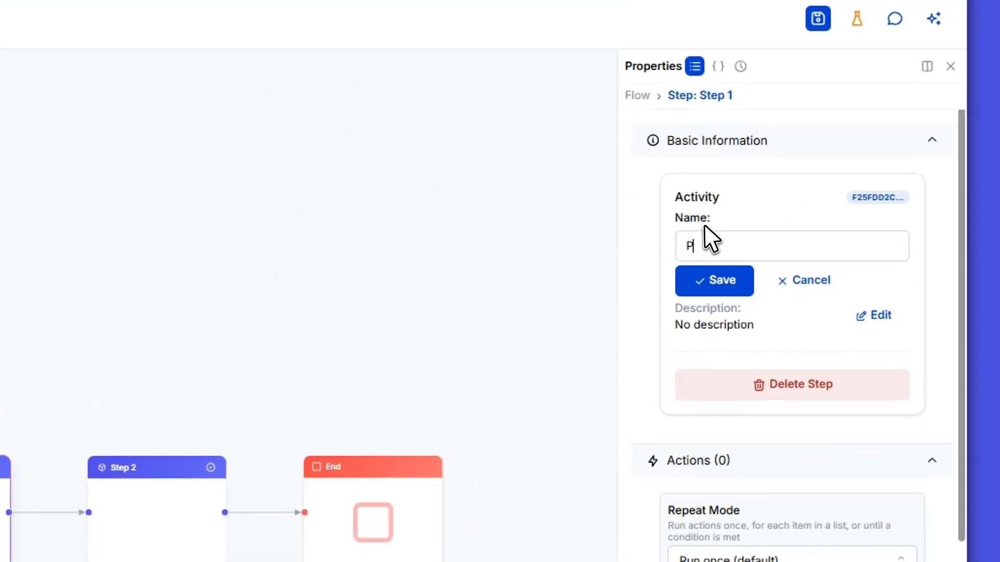
key(Return)
click(873, 255)
text(Verify Details and Budget)
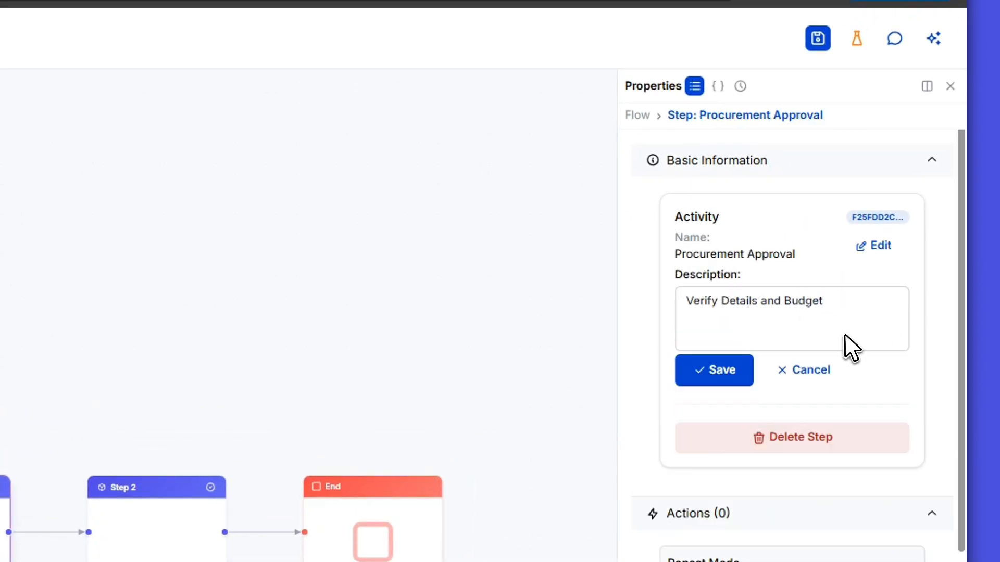
click(716, 371)
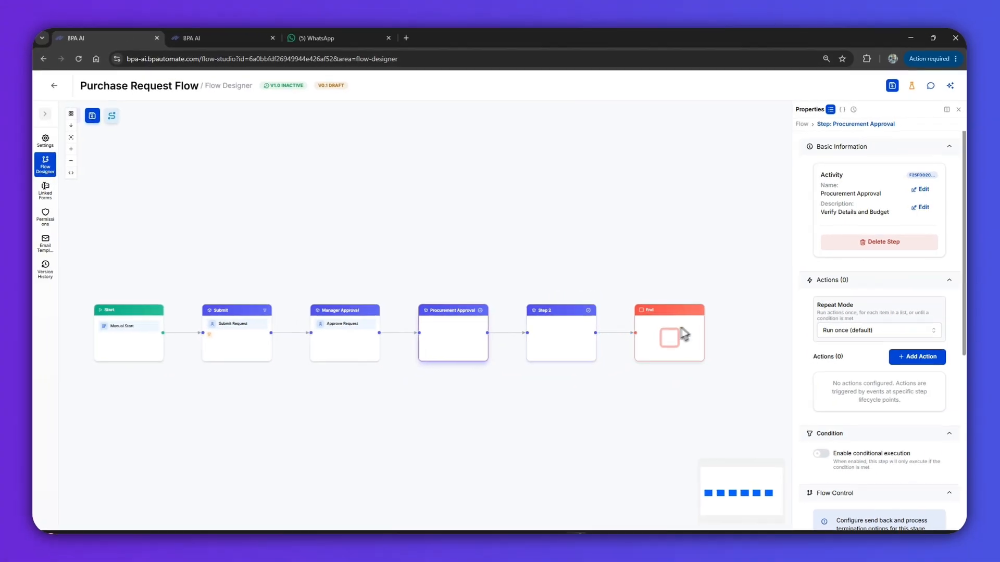
- Look through the available action types and add a User Task — Form action to the Procurement Approval step
mouse_move(482, 357)
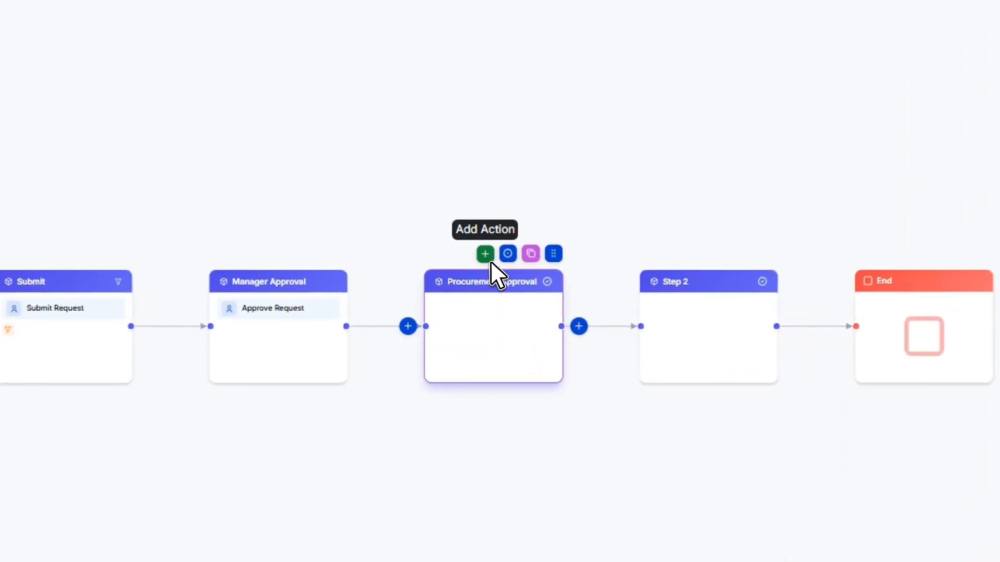
click(486, 255)
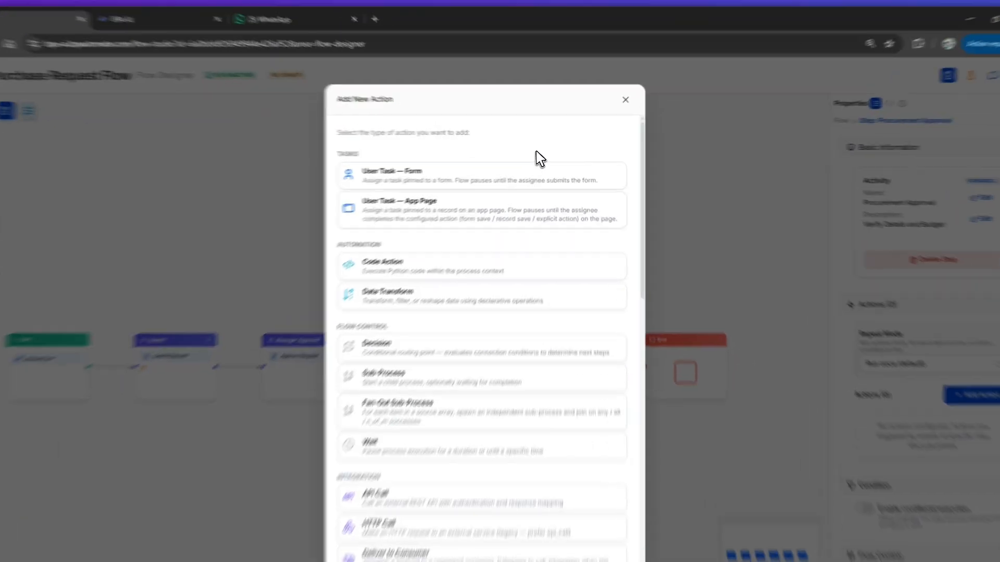
scroll(542, 160, down, 2)
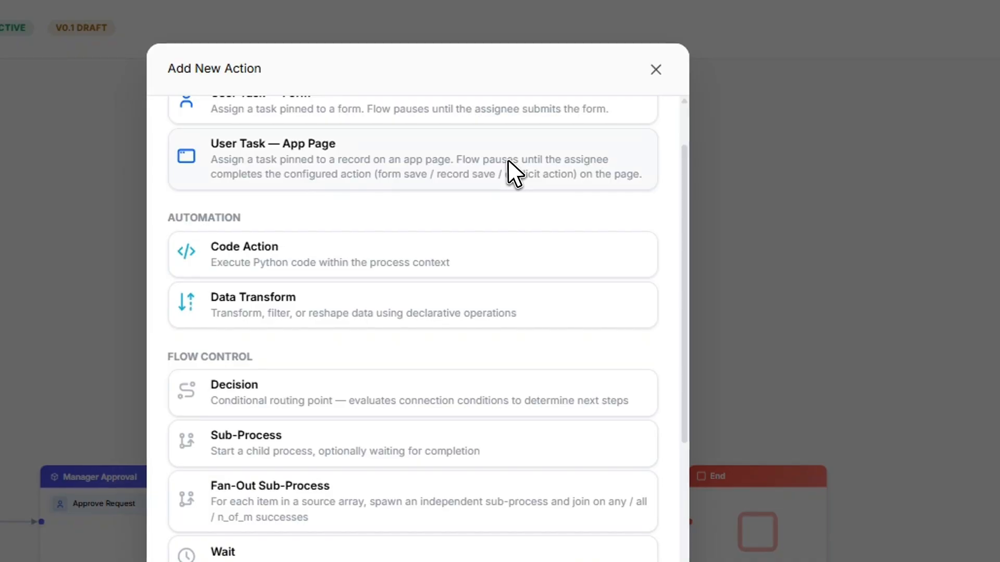
scroll(508, 161, down, 8)
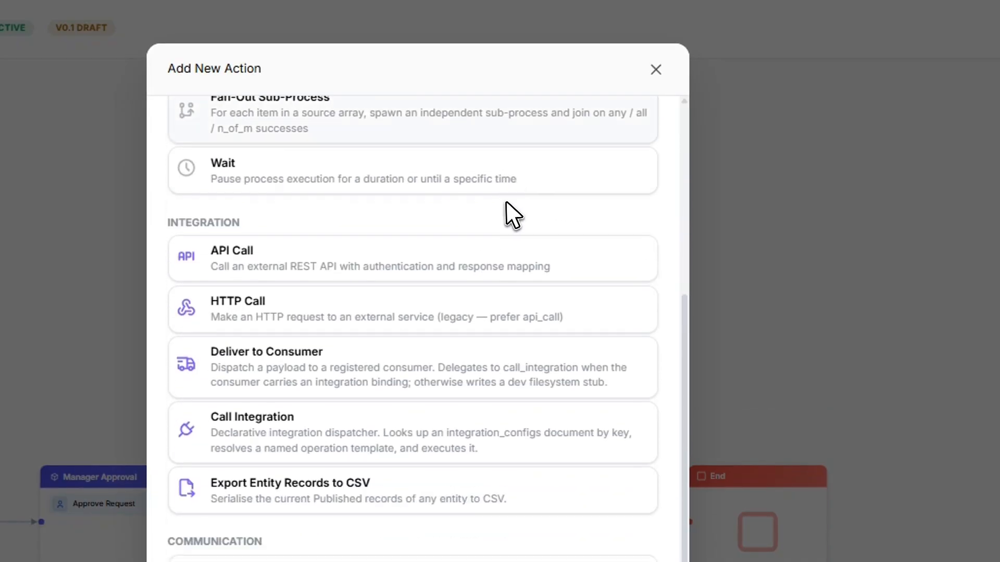
scroll(513, 215, down, 6)
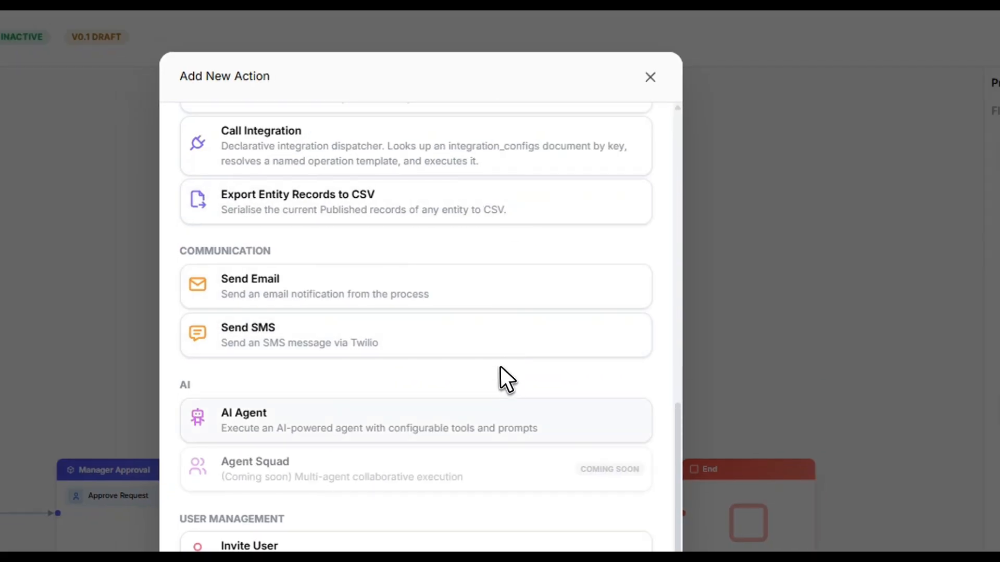
scroll(494, 339, down, 2)
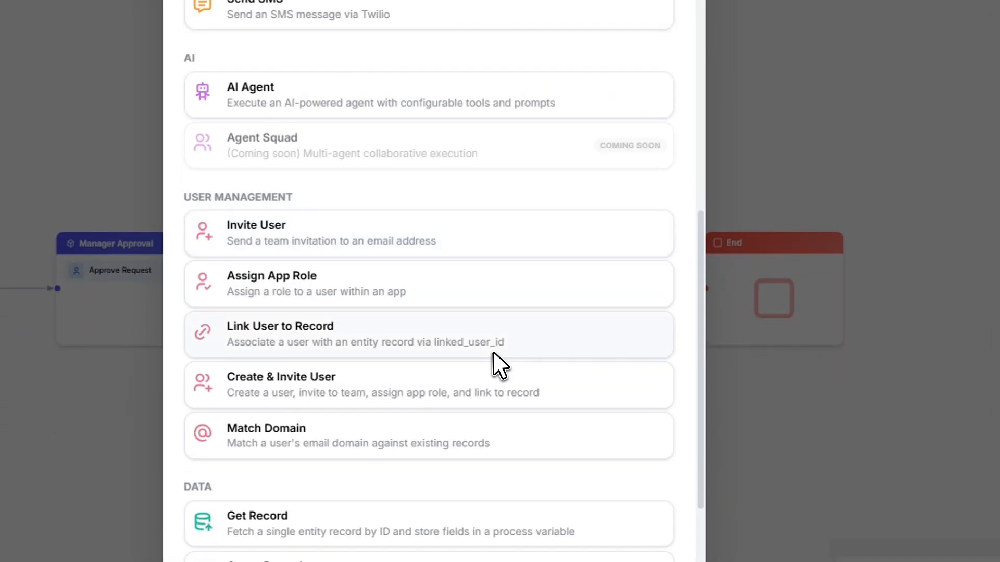
scroll(499, 367, down, 6)
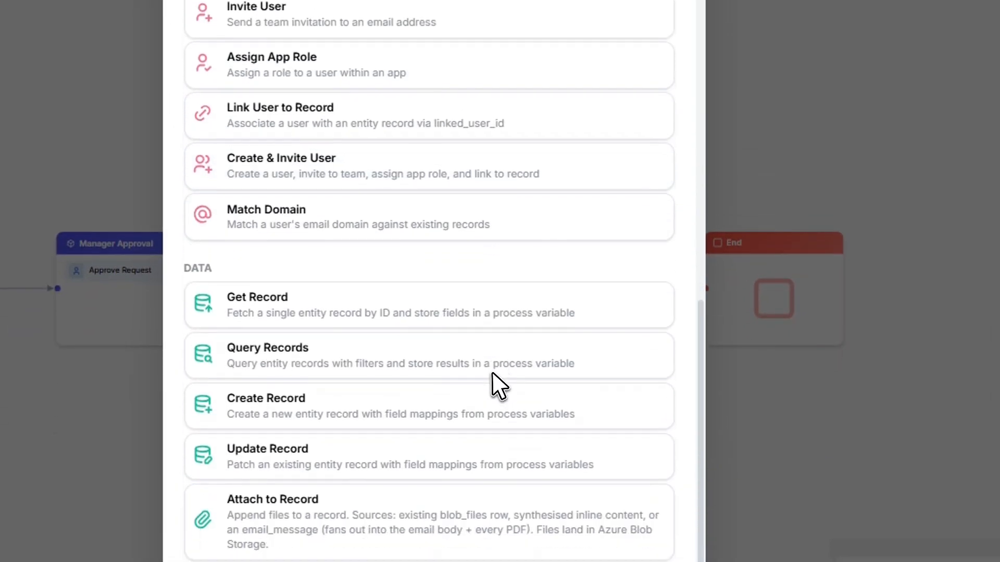
scroll(492, 374, up, 10)
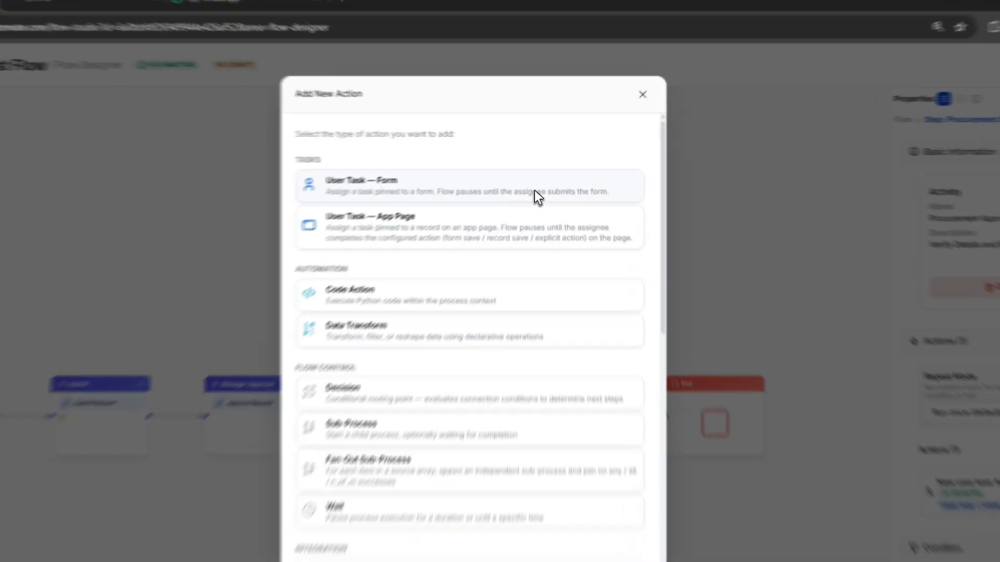
click(546, 175)
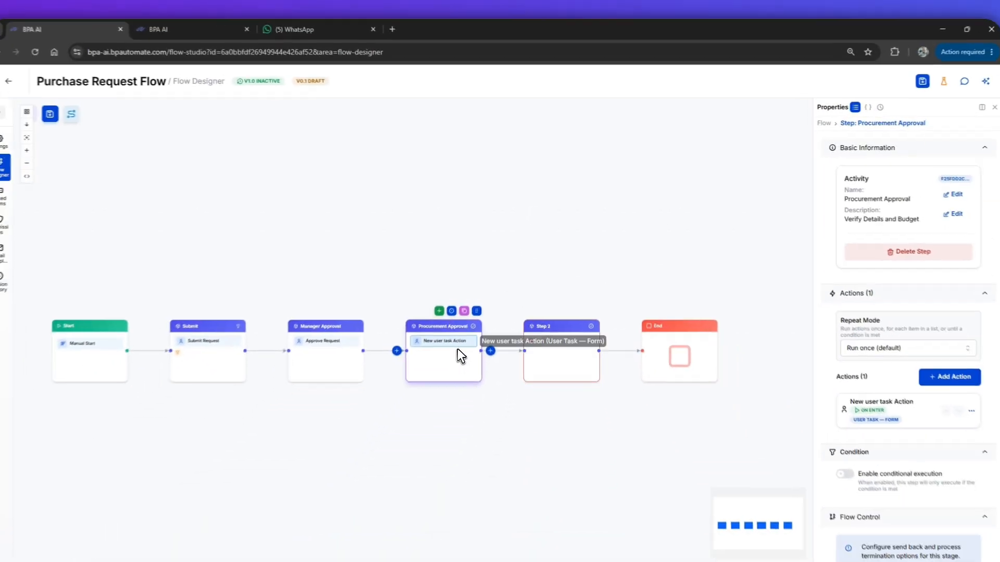
- Name the Procurement Approval step's new user task "Verify Details and Budget"
click(393, 474)
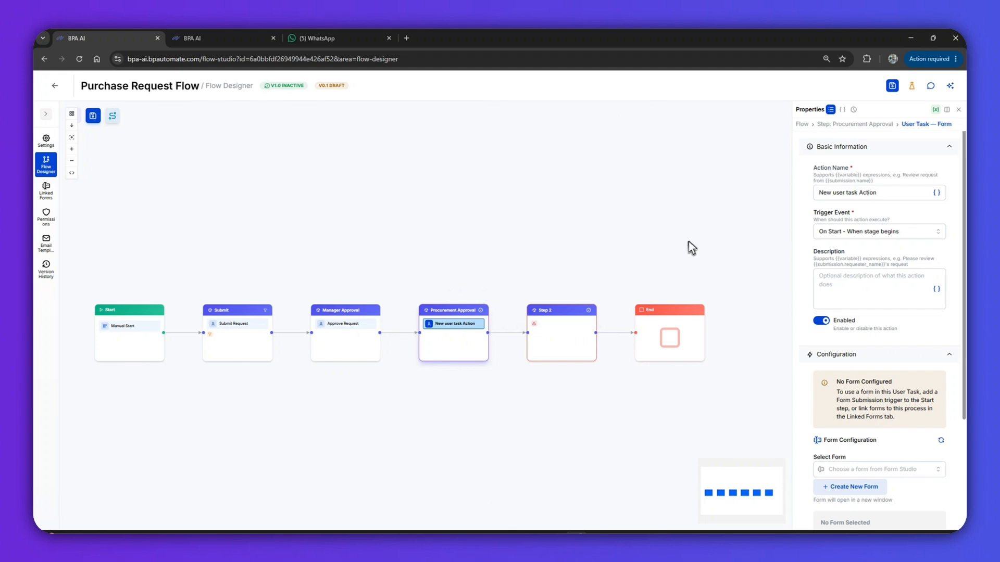
triple_click(914, 192)
text(Ver)
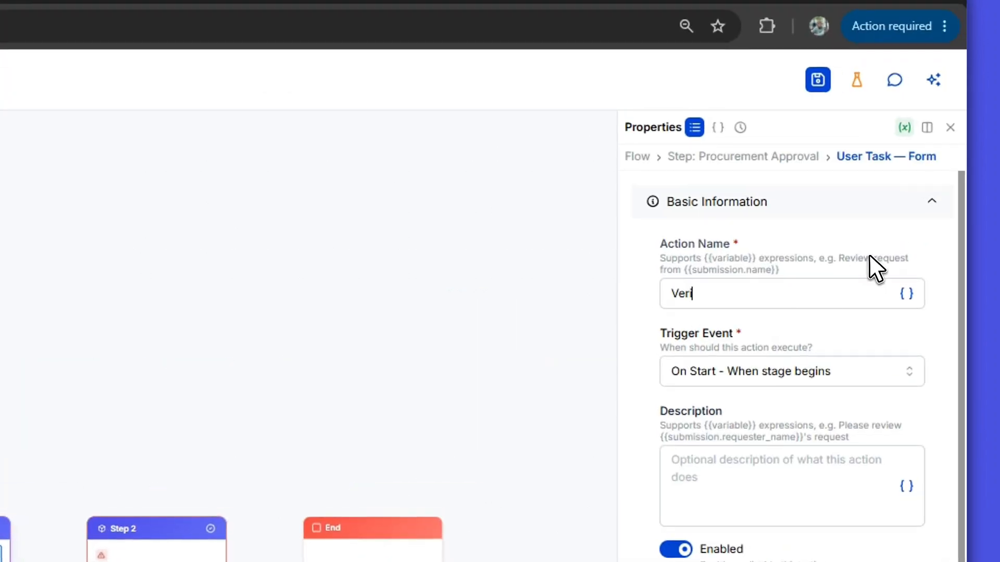
text(ify Details and Budget)
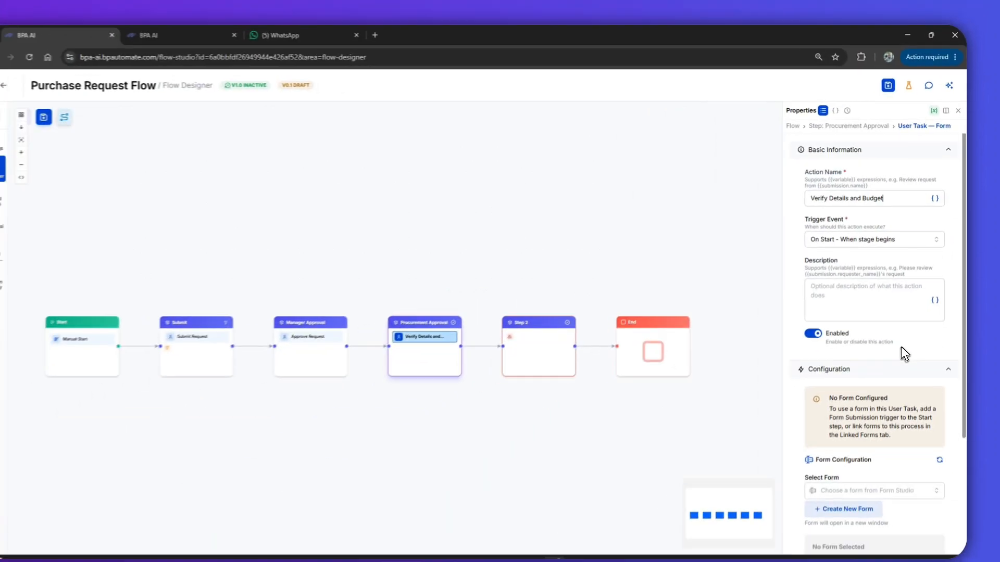
- Link the Verify Details and Budget task to Purchase Request Form (v14) and choose the Procurement Approval view
scroll(897, 323, down, 3)
click(886, 323)
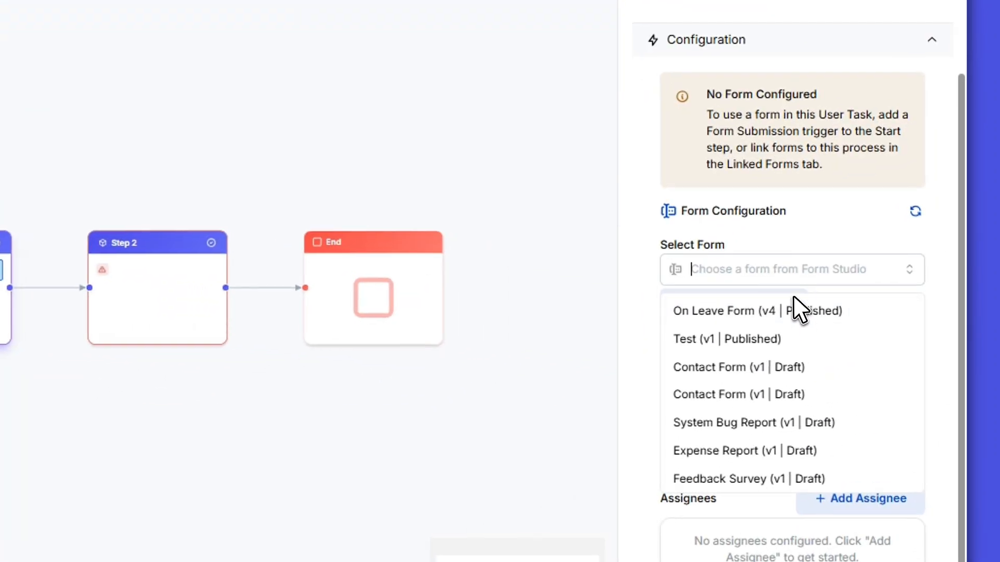
text(purch)
click(808, 311)
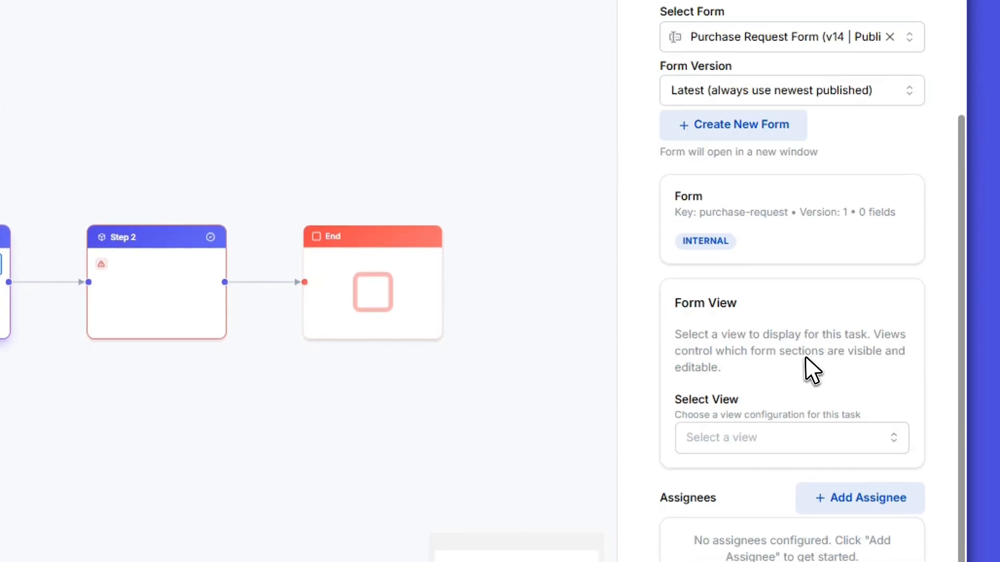
click(781, 436)
click(766, 552)
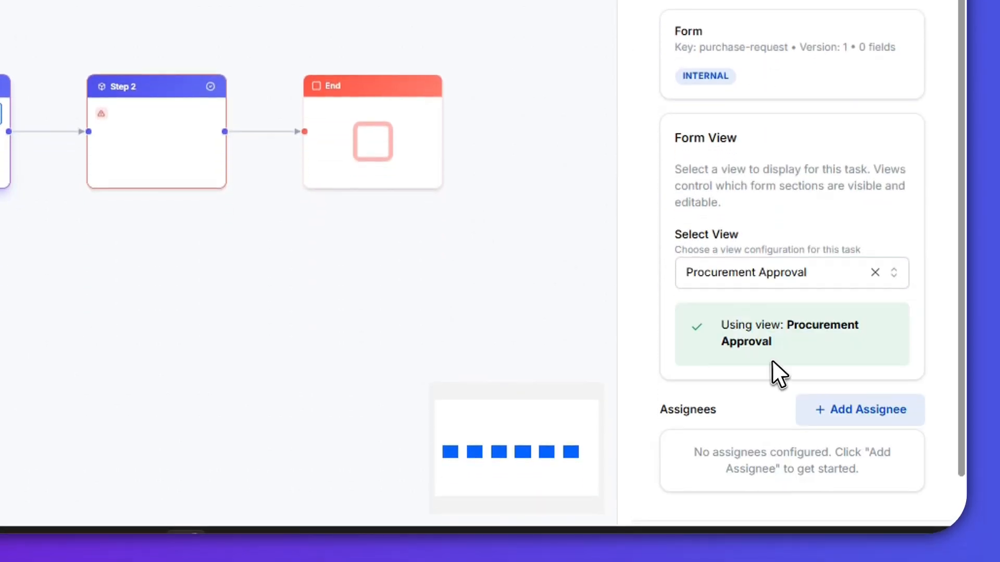
- Assign the Verify Details and Budget task to the Procurement BPA Group
scroll(802, 521, down, 3)
click(835, 340)
scroll(736, 384, down, 2)
click(771, 265)
click(765, 334)
click(786, 307)
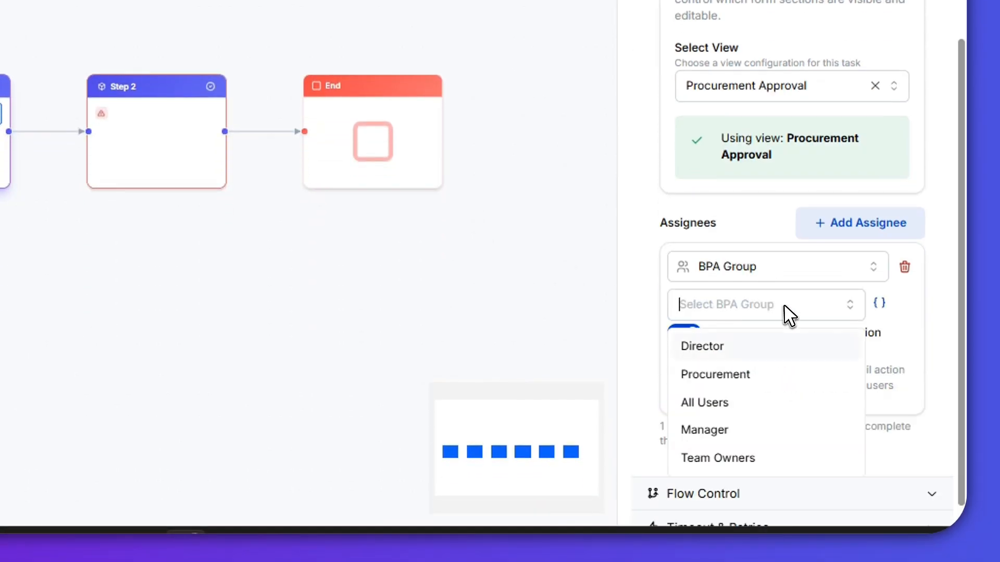
click(773, 385)
scroll(798, 346, down, 1)
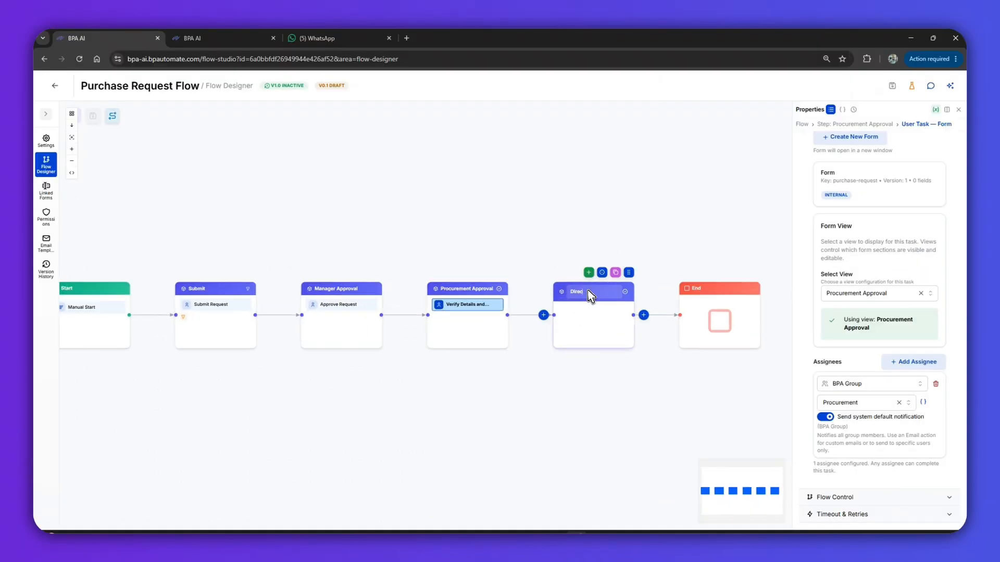
- Rename Step 2 to "Director Approval" and add a User Task — Form action to it
click(589, 295)
click(589, 272)
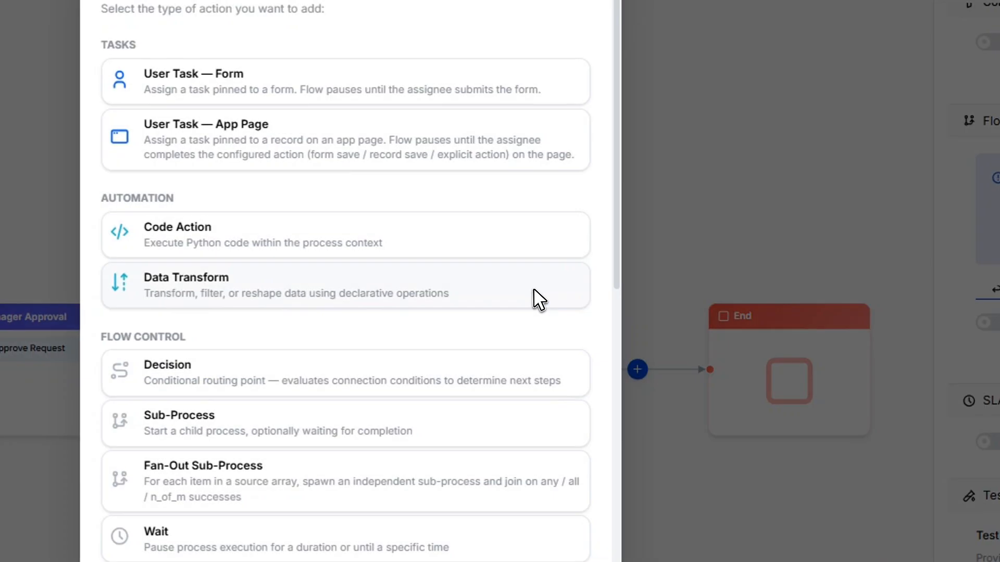
click(443, 92)
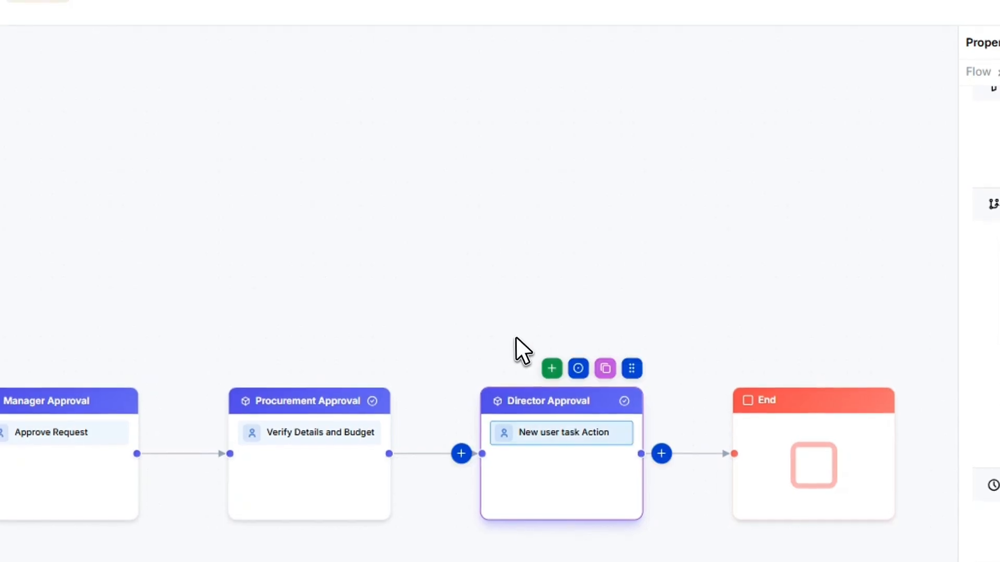
- Name the Director Approval step's user task "Final Purchase Review" and describe it as "Final sign-off for amount over $300"
click(362, 402)
scroll(886, 232, up, 5)
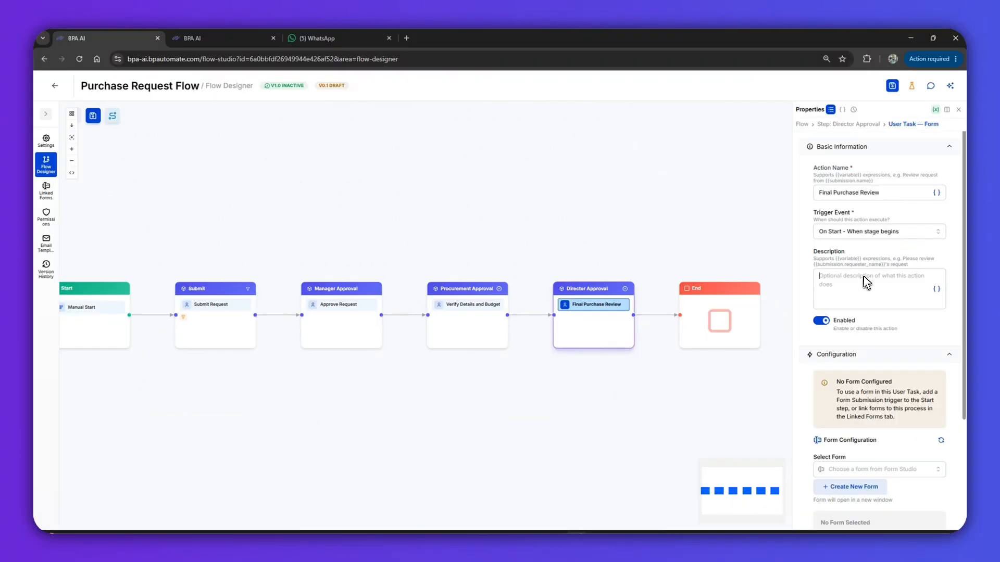
text(Final sign-off for amount t)
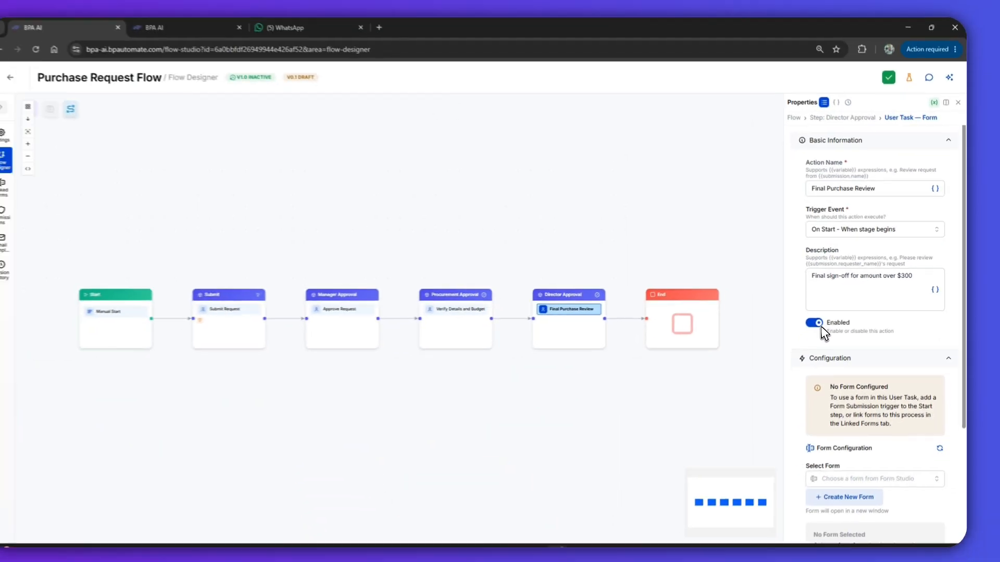
- Link the Final Purchase Review task to Purchase Request Form (v14) and choose the Director Approval view
scroll(693, 421, down, 3)
click(778, 237)
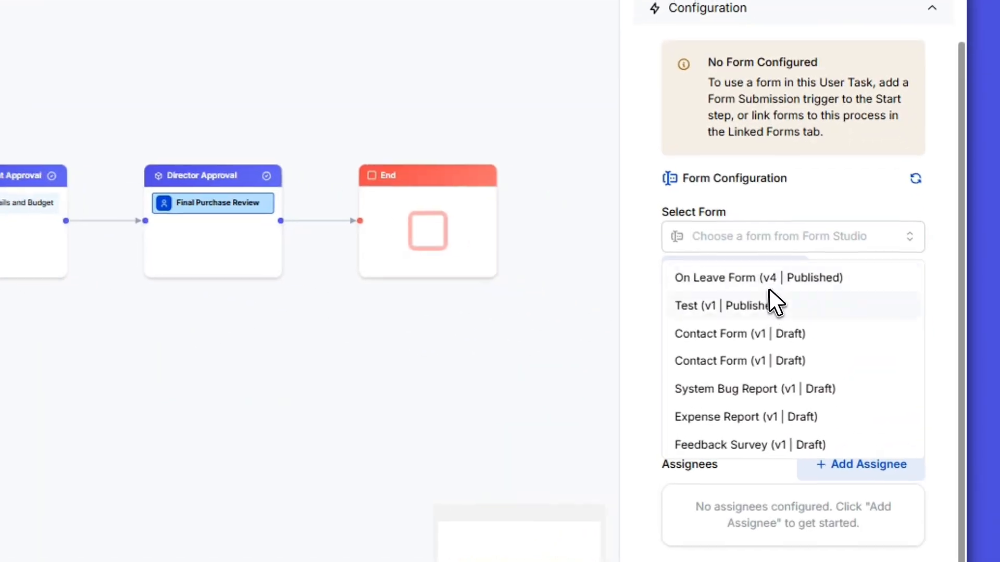
text(purc)
click(784, 286)
scroll(761, 185, down, 2)
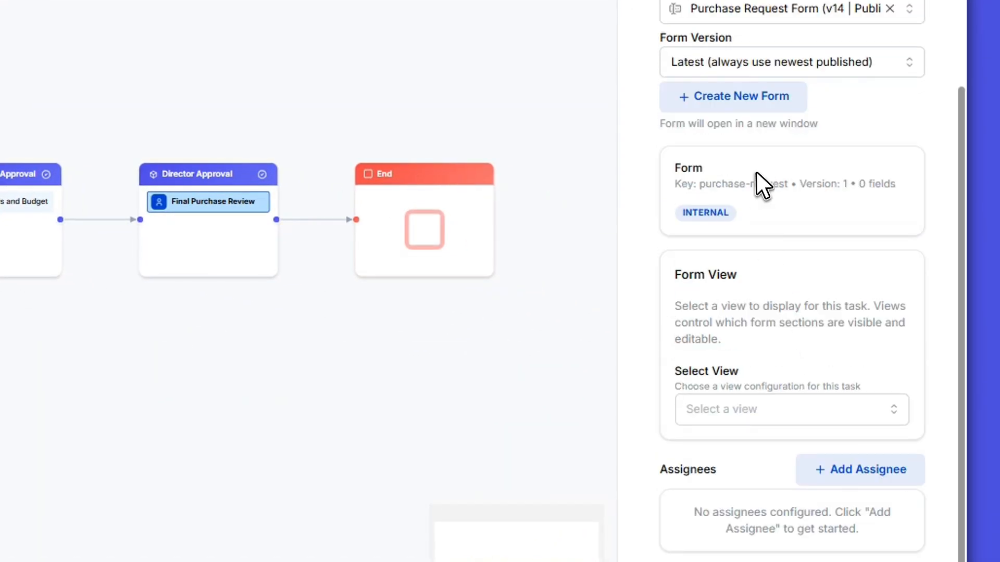
click(752, 396)
click(755, 440)
scroll(812, 357, down, 1)
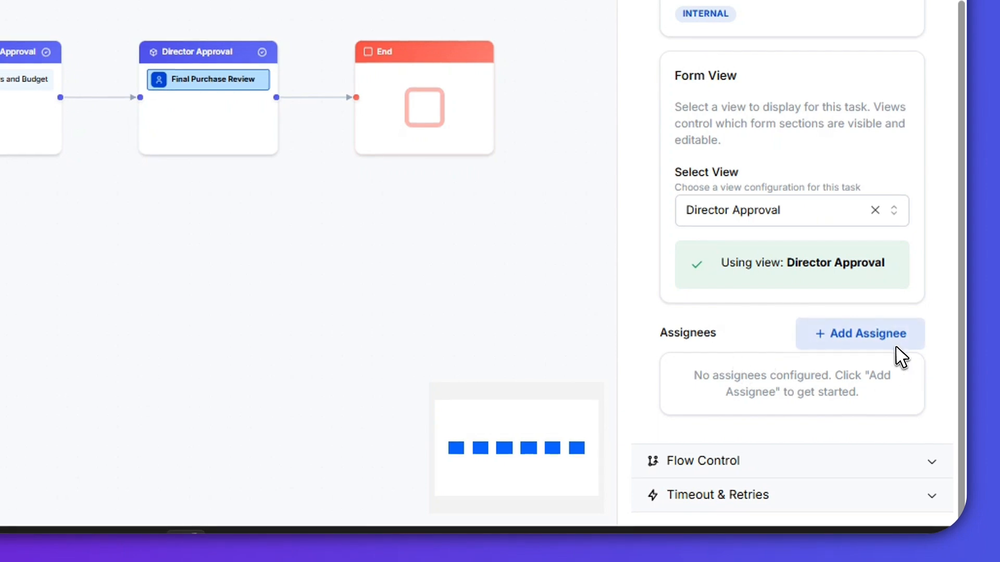
- Assign the Final Purchase Review task to the Director BPA Group
click(892, 360)
scroll(748, 364, down, 2)
click(751, 289)
click(751, 336)
click(775, 279)
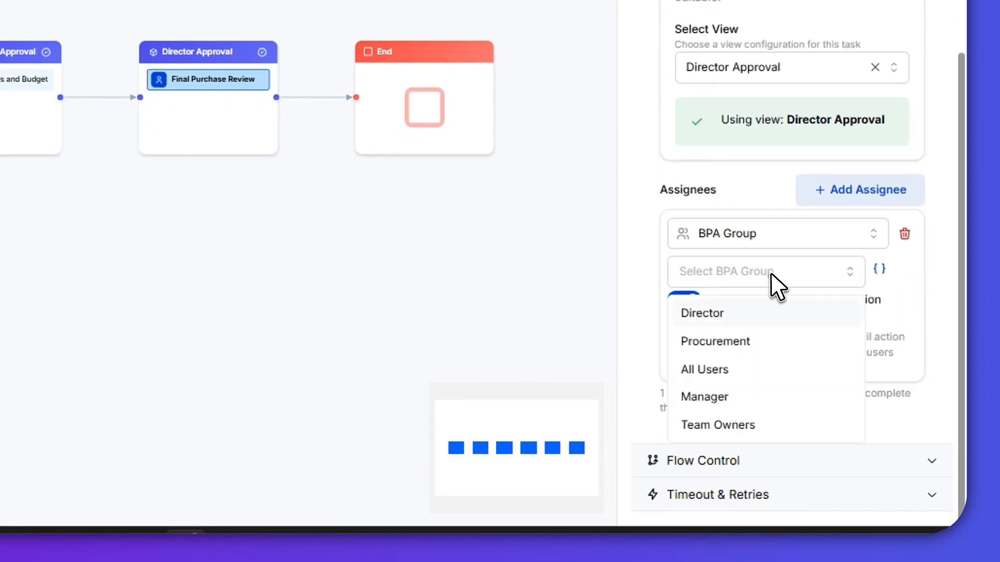
click(758, 313)
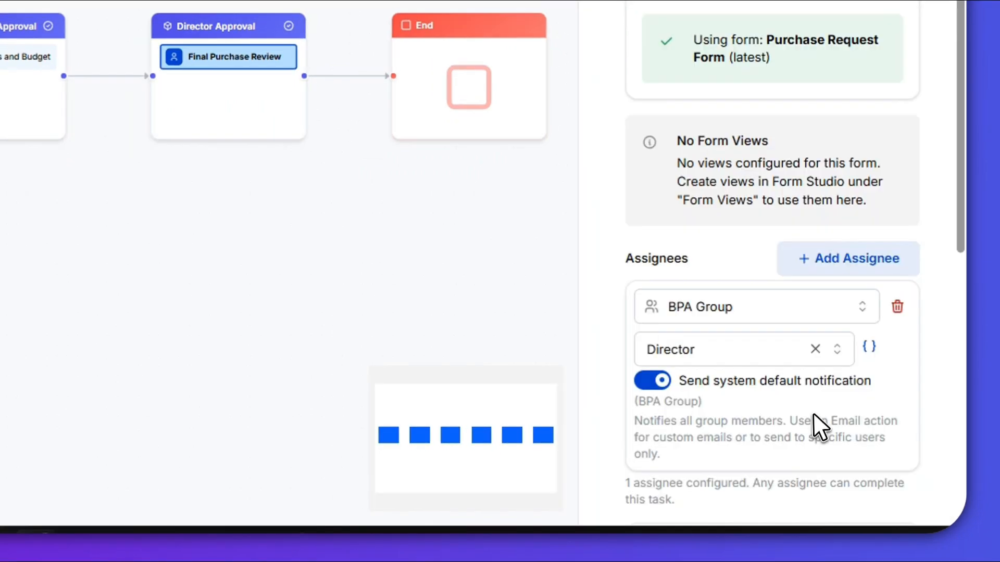
- Enable conditional execution on the Director Approval step and add a rule group in the Visual Builder
click(200, 185)
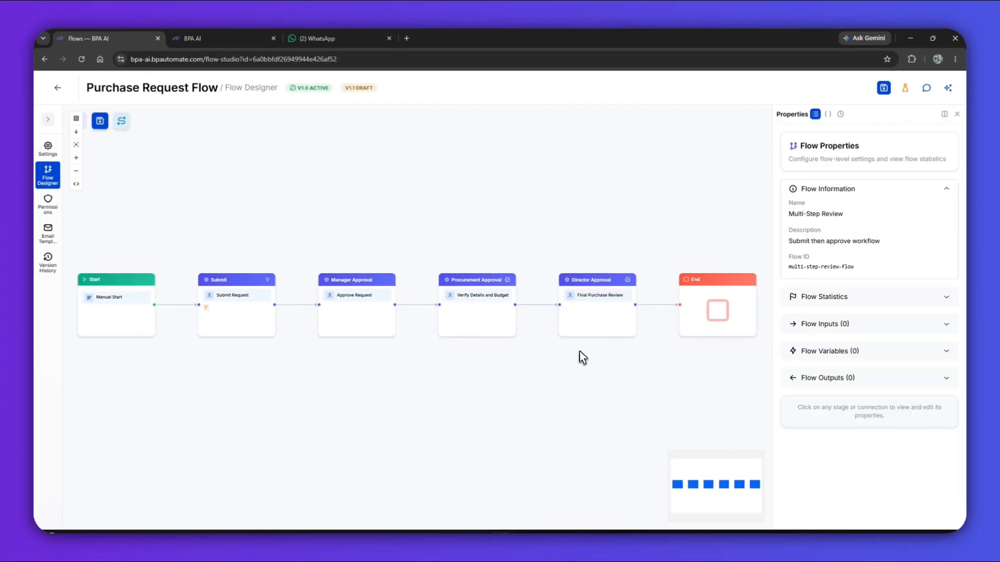
click(229, 130)
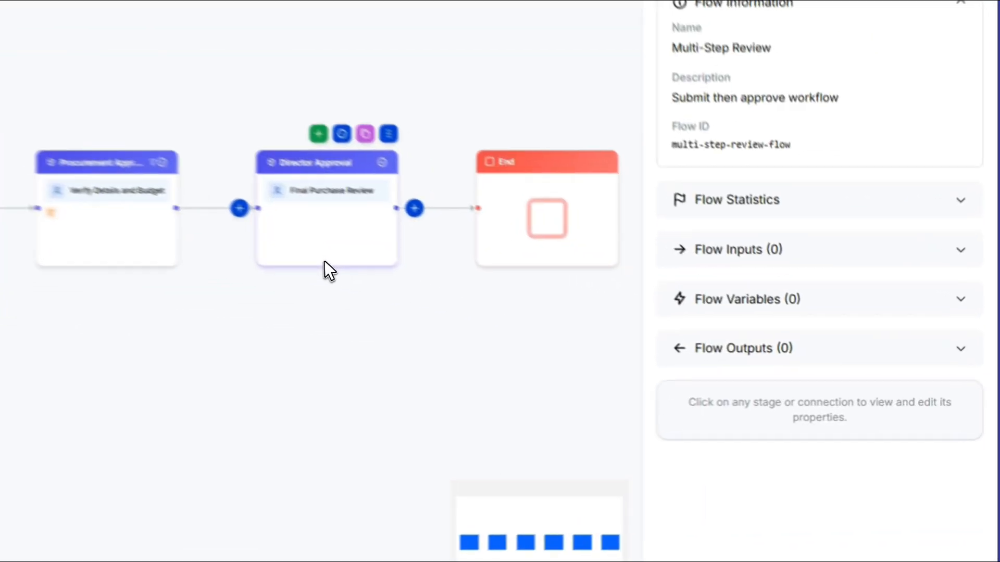
click(596, 333)
scroll(677, 233, down, 5)
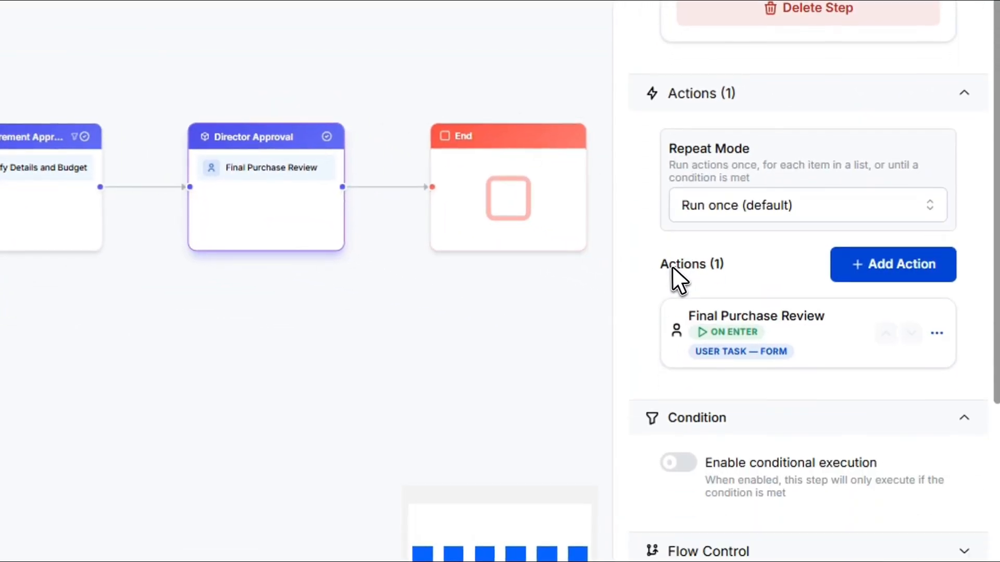
click(692, 265)
scroll(721, 328, down, 2)
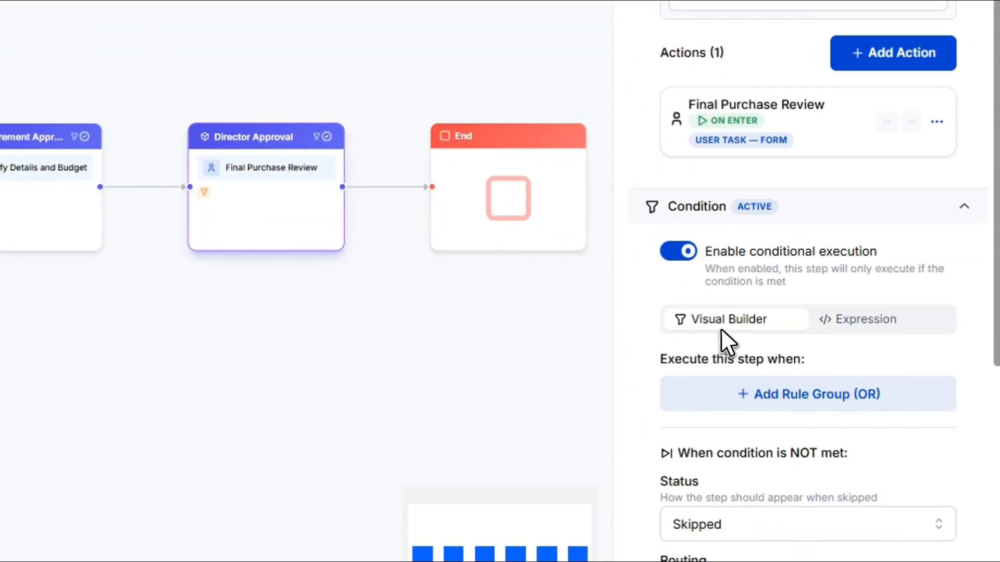
click(723, 320)
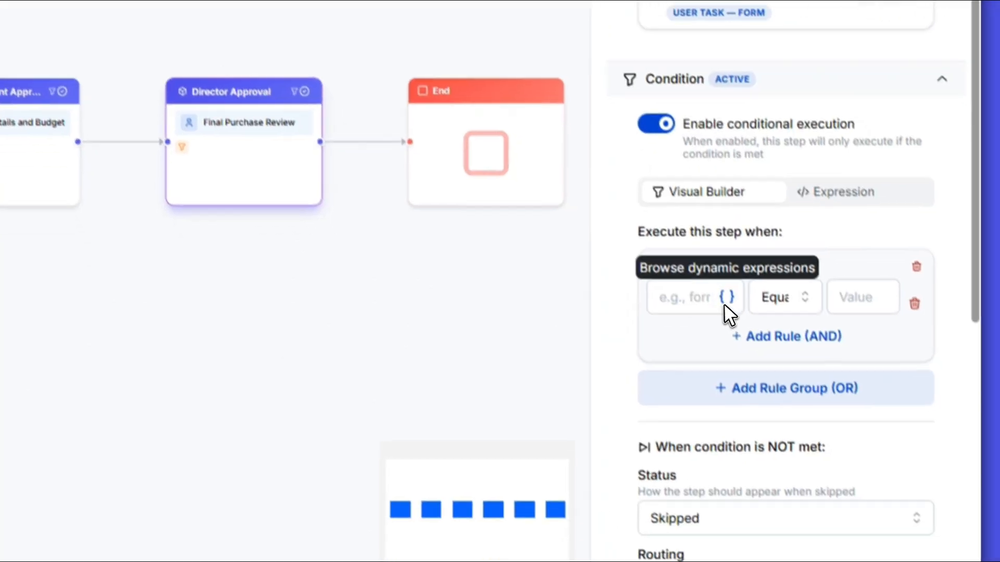
- Insert the Total Estimated Cost expression from the Purchase Request Form's Purchase Details section as the rule's field
click(748, 342)
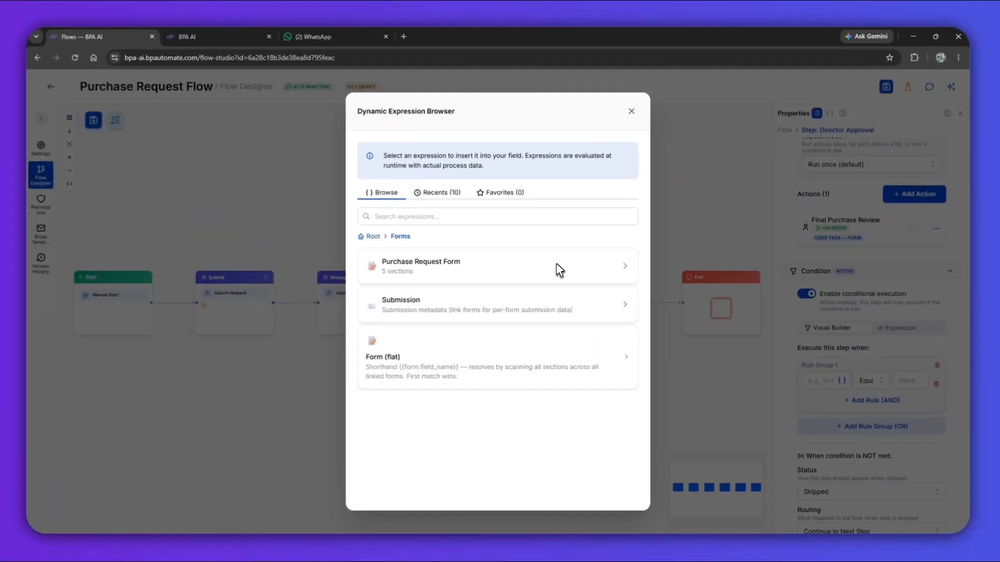
click(559, 270)
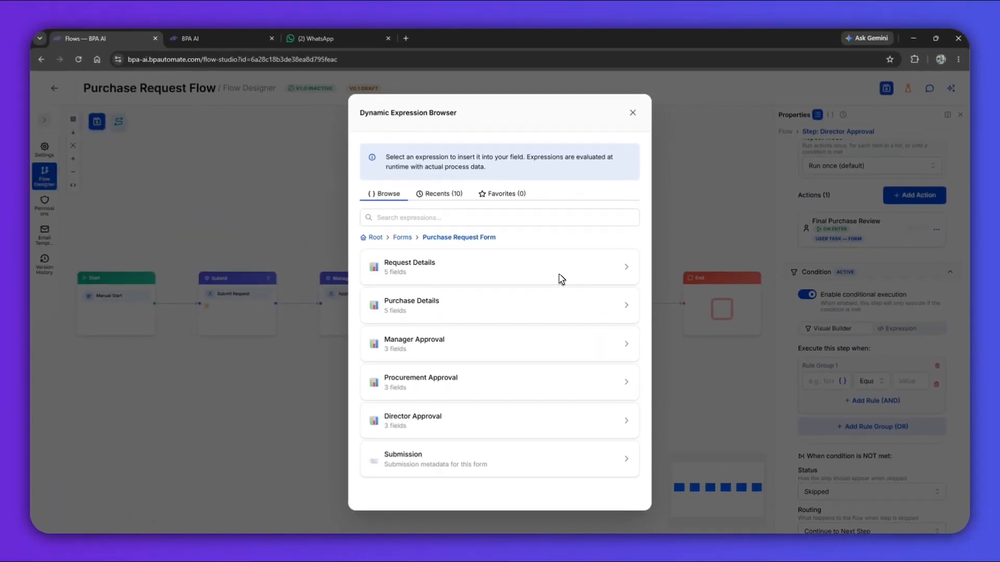
click(566, 310)
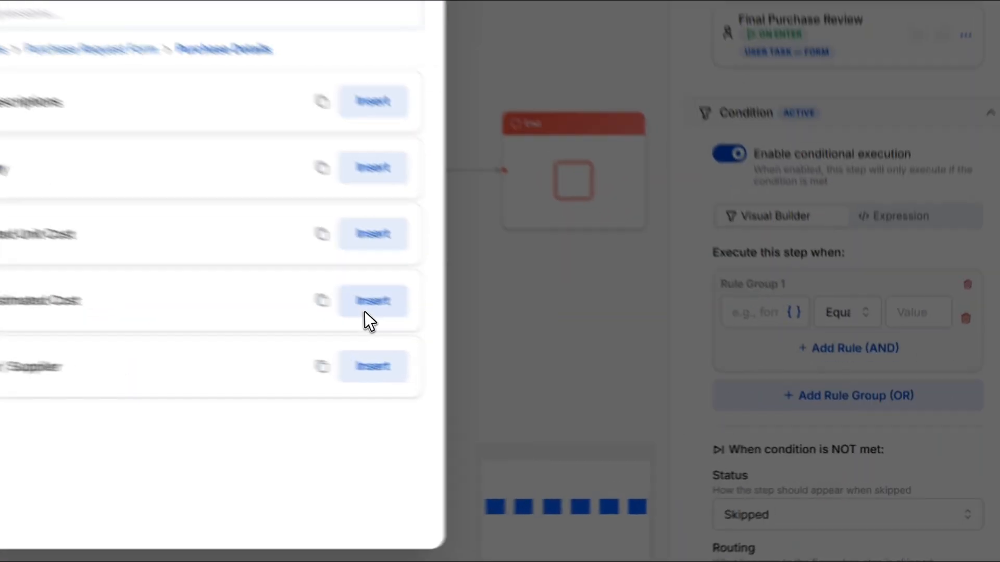
click(612, 374)
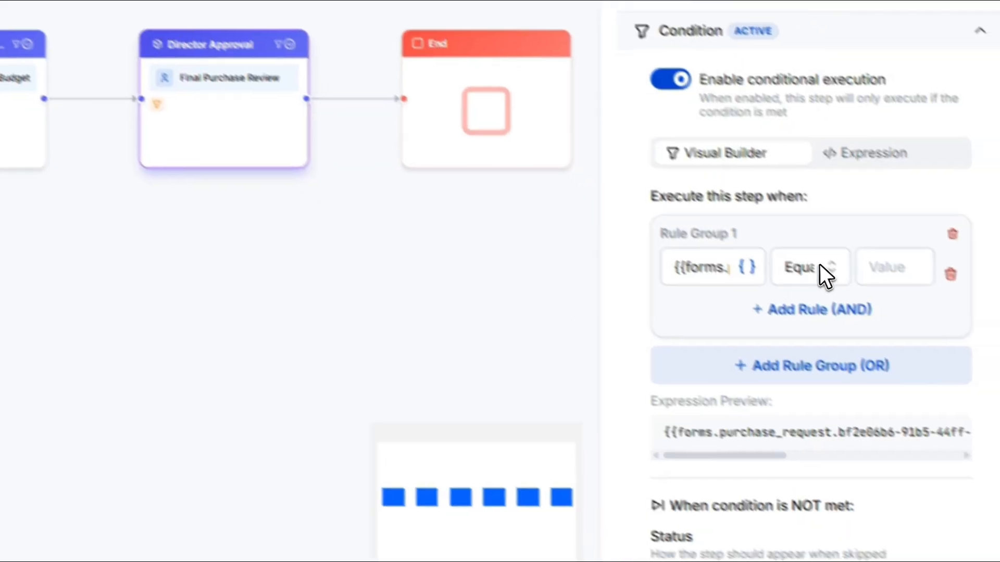
- Set the Total Estimated Cost rule to greater than 300 and enter the skip reason "Total Estimated Cost does not exceed $300"
click(870, 381)
click(784, 396)
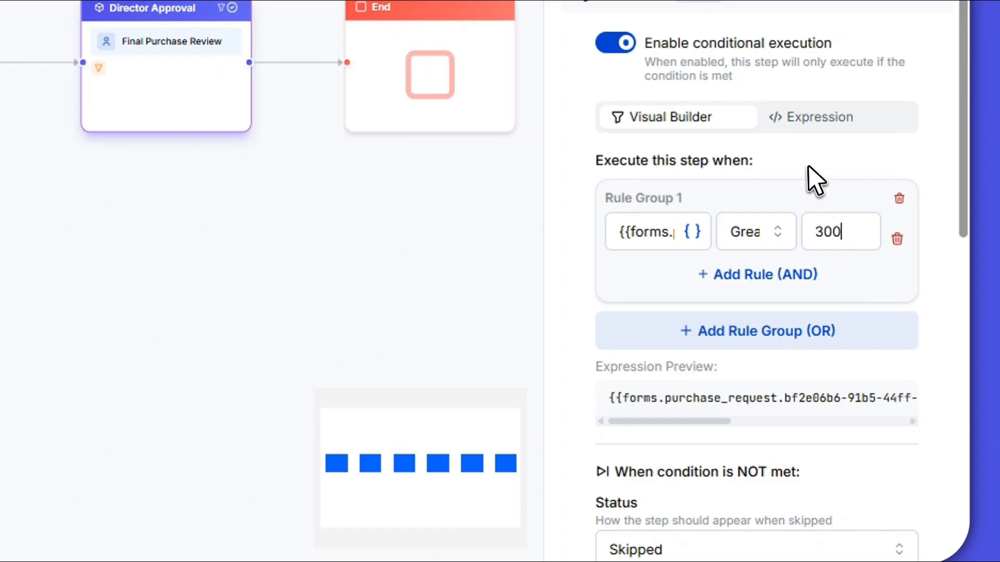
scroll(918, 296, down, 3)
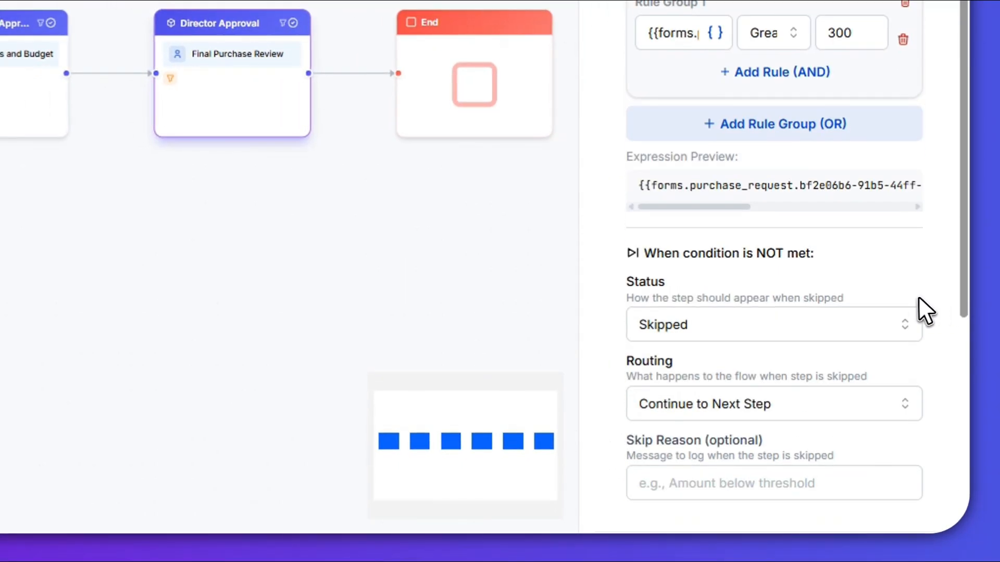
scroll(891, 299, down, 4)
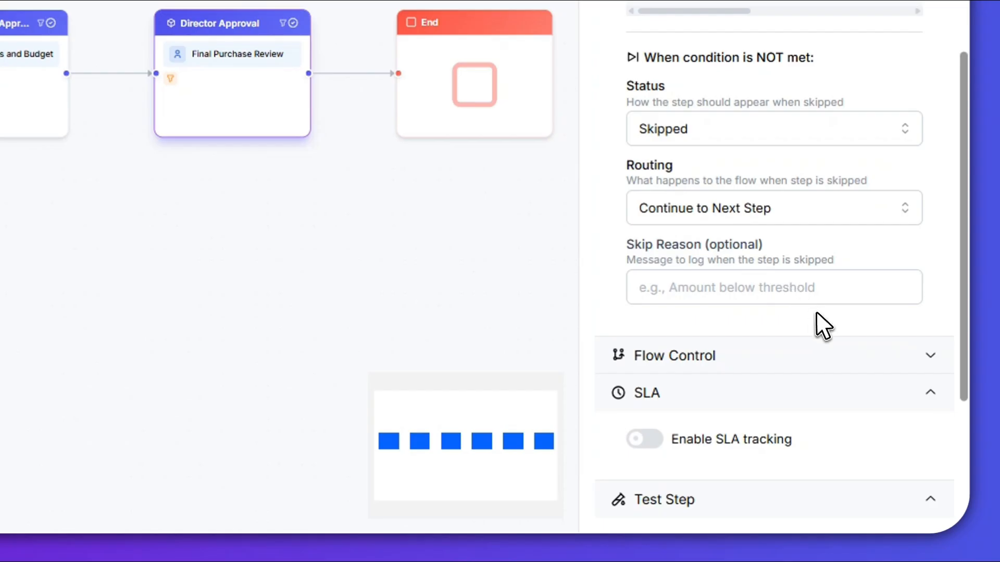
text(Total Estimated Cost does not exceed $300)
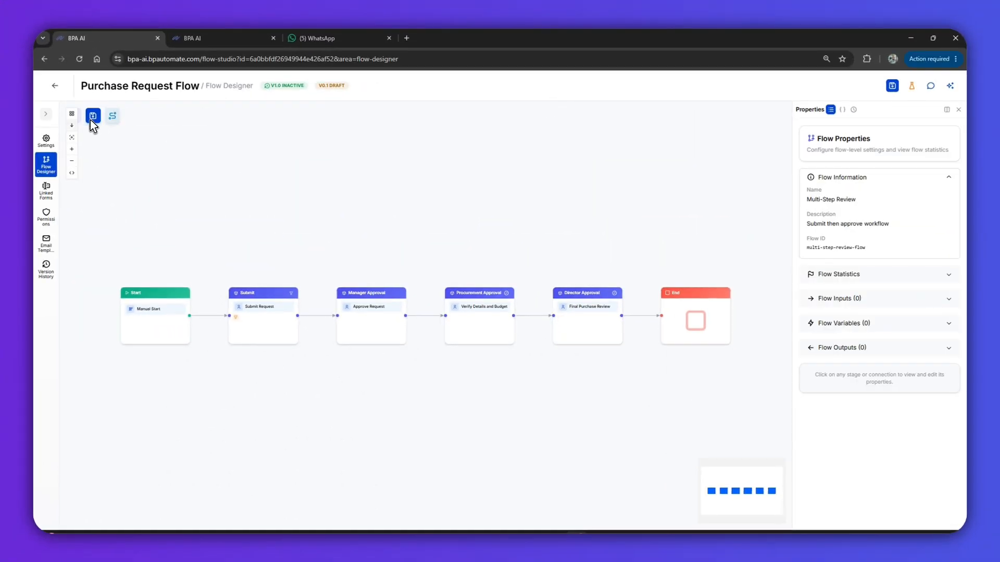
- Preview the flow diagram's vertical and horizontal layouts and read through its Flow Definition (JSON) down to the connections
click(72, 126)
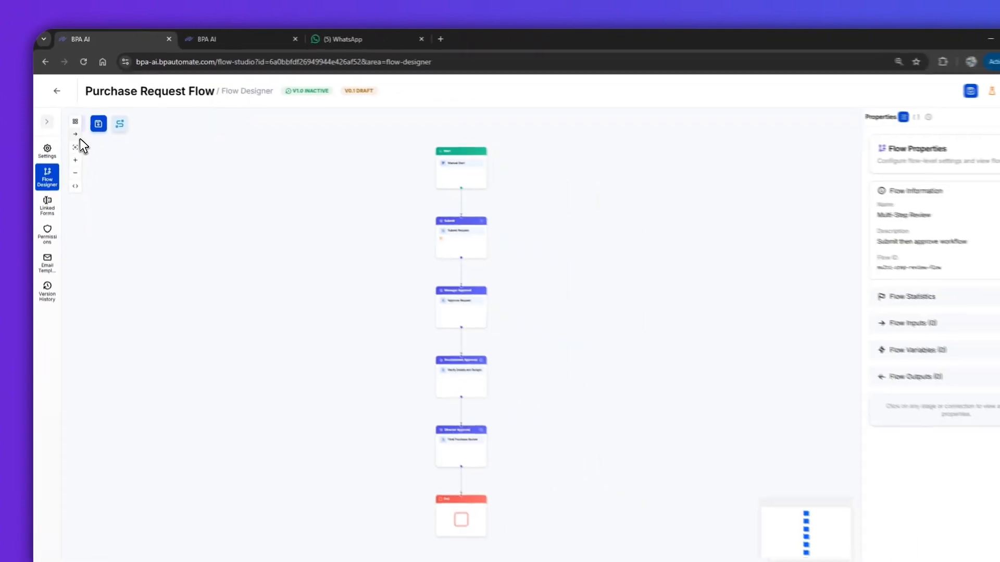
click(75, 134)
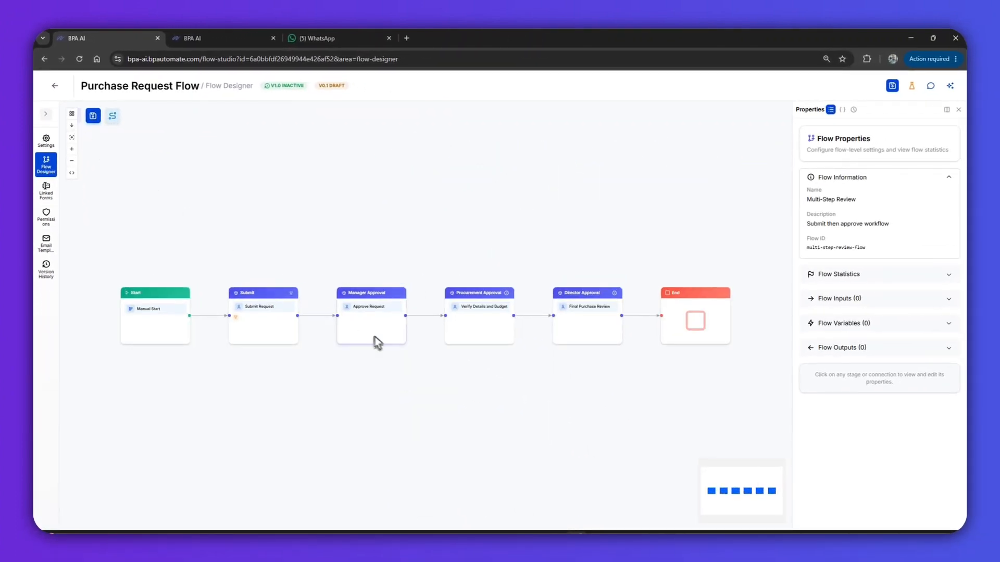
click(71, 172)
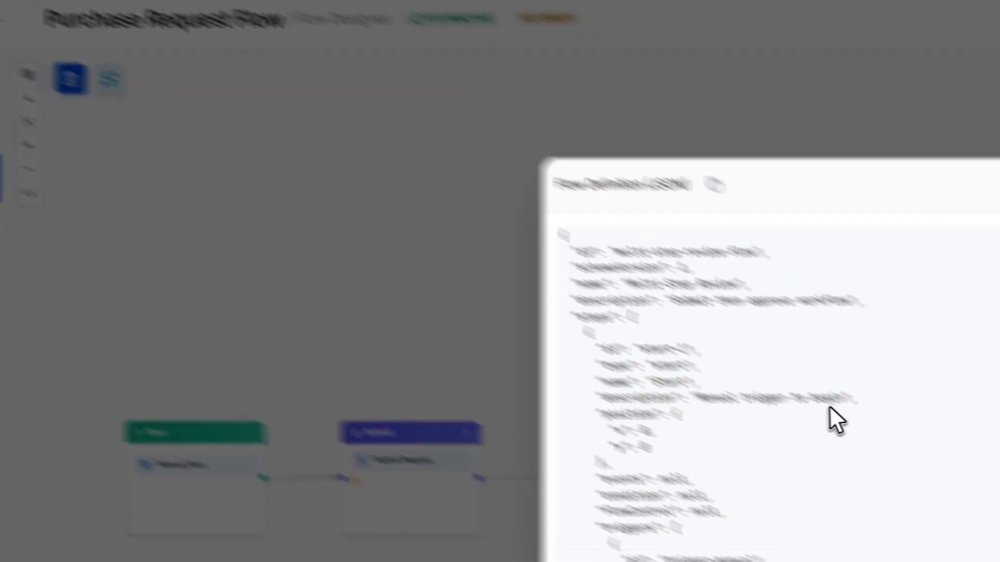
scroll(550, 295, down, 4)
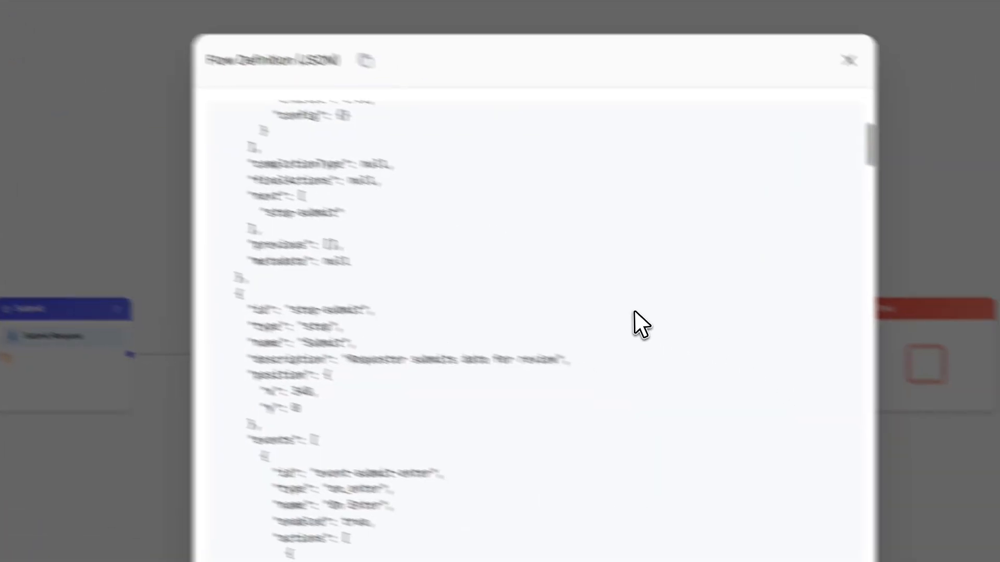
scroll(640, 325, down, 20)
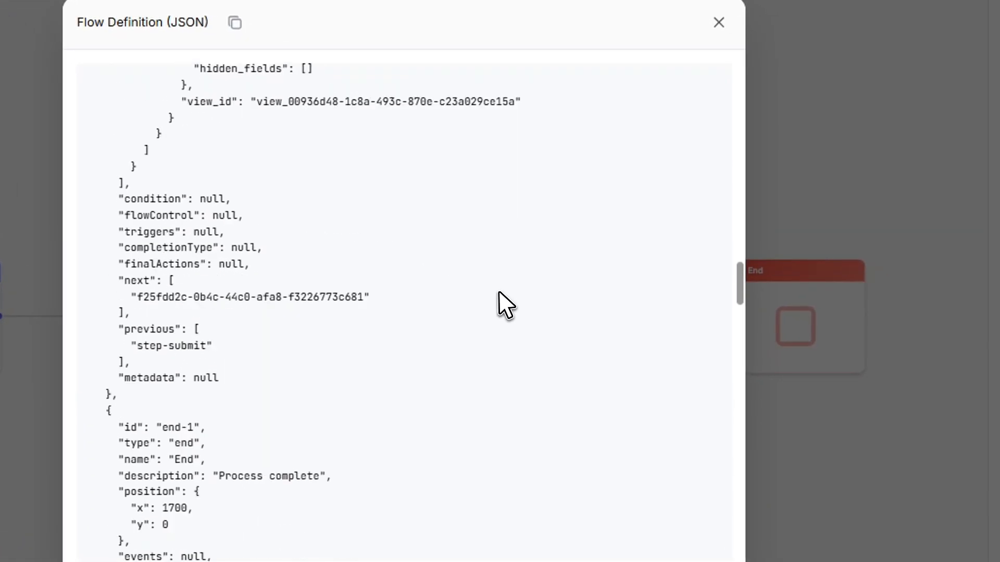
scroll(502, 305, down, 20)
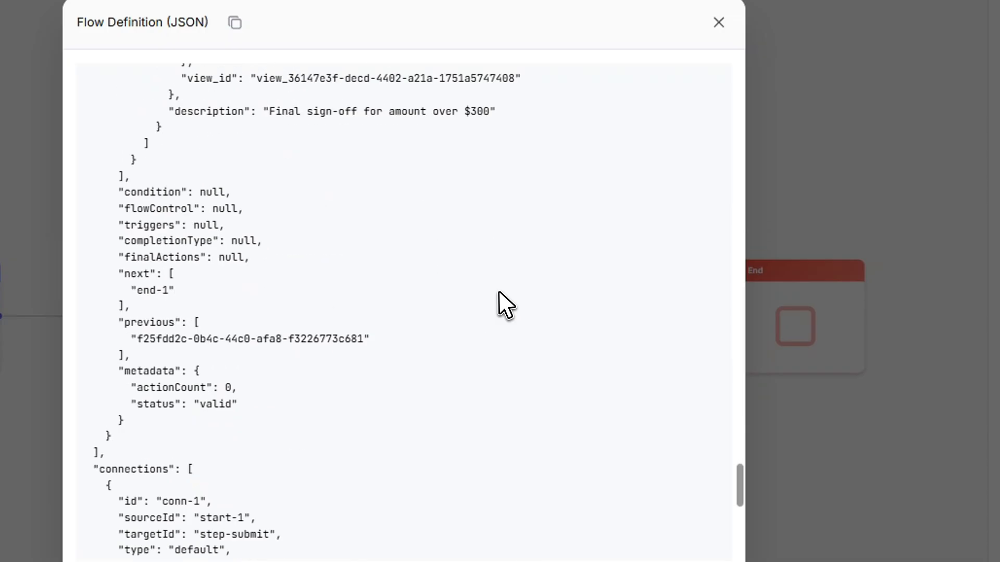
scroll(505, 305, down, 10)
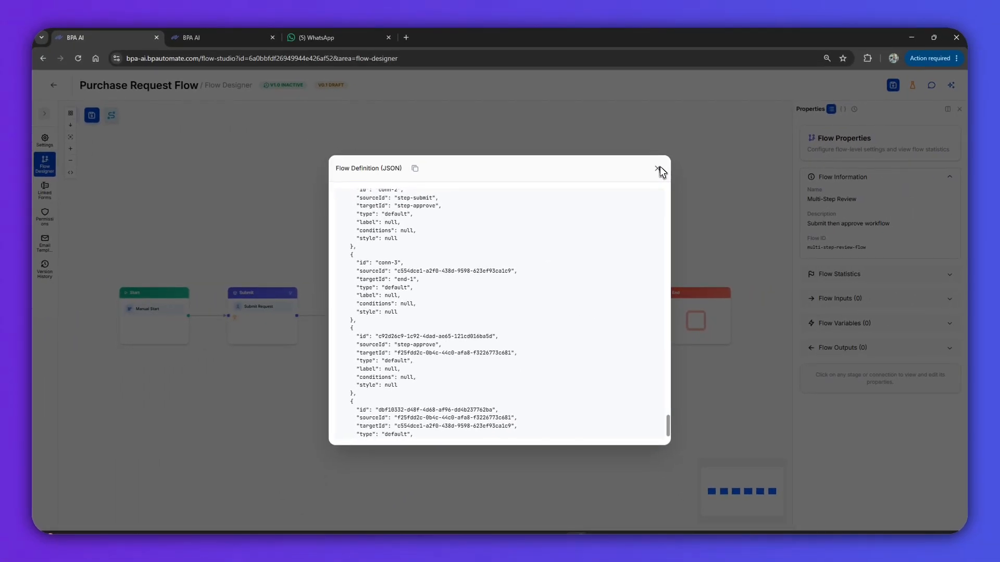
click(658, 168)
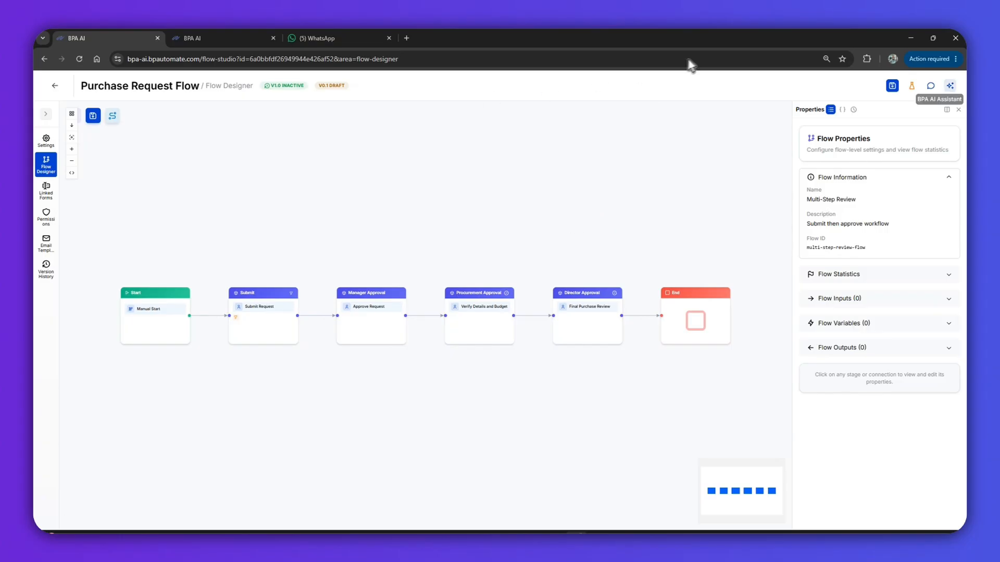
- Save the flow design, add Purchase Request Form (v14) as a linked form, and save the link
click(892, 86)
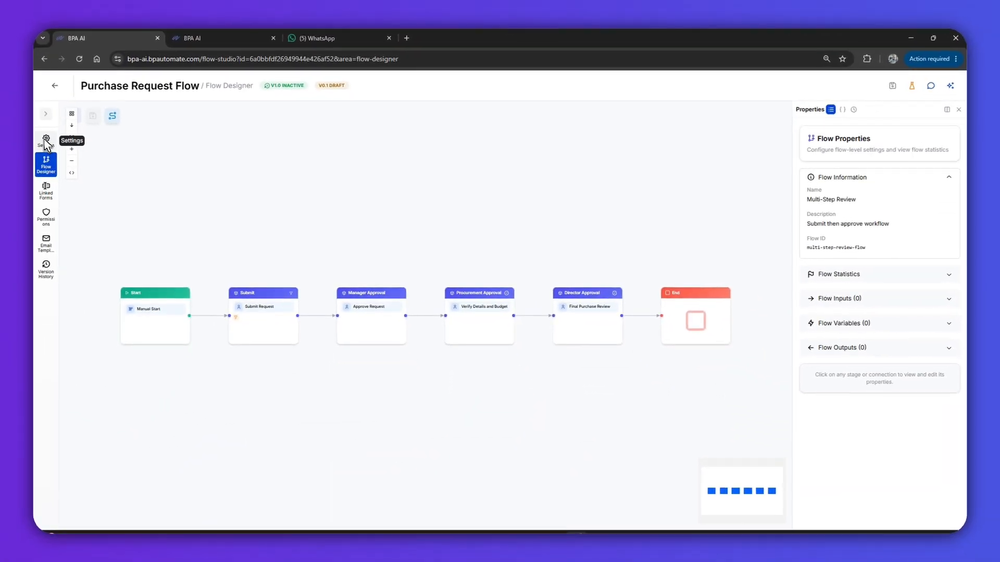
click(46, 191)
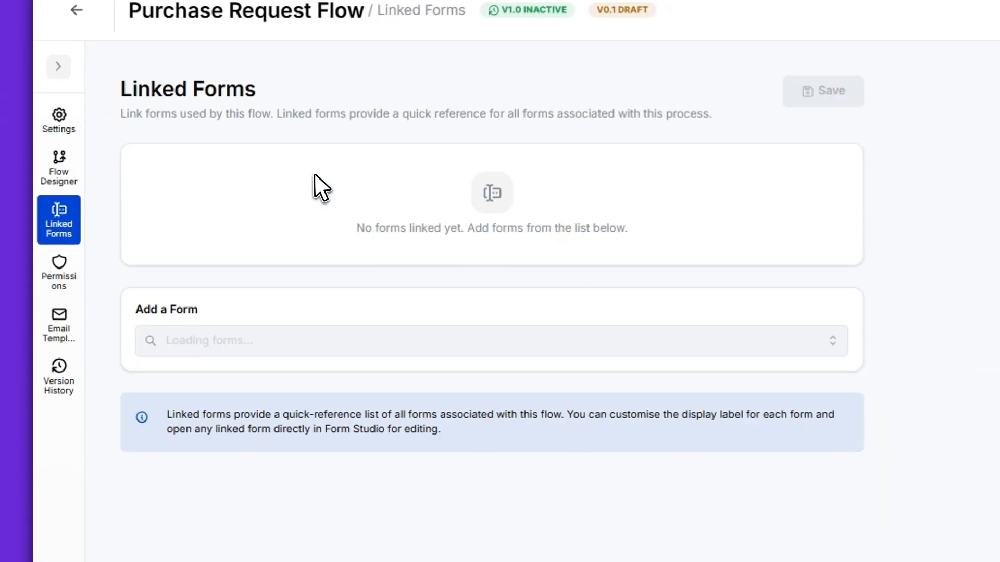
click(397, 348)
text(purc)
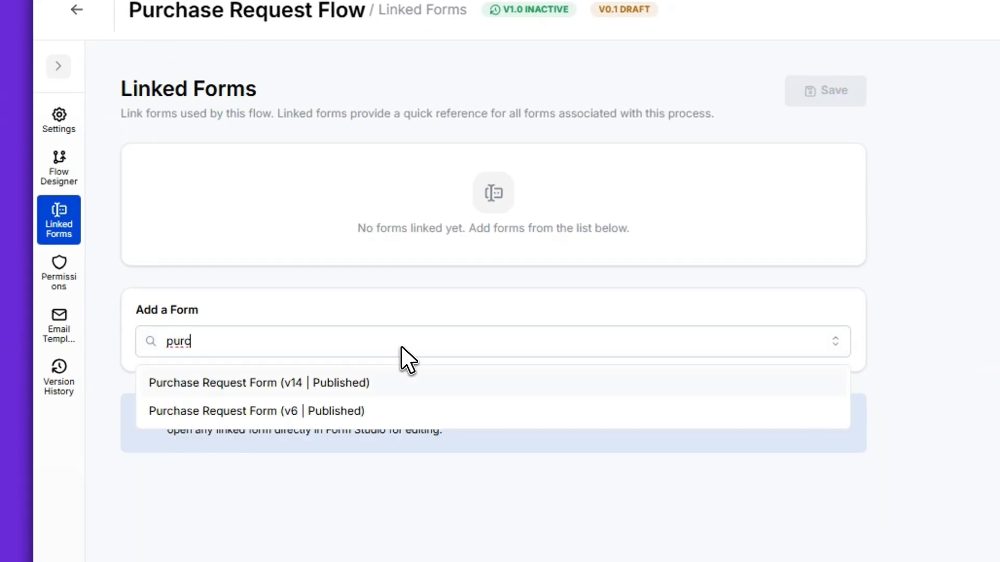
click(408, 392)
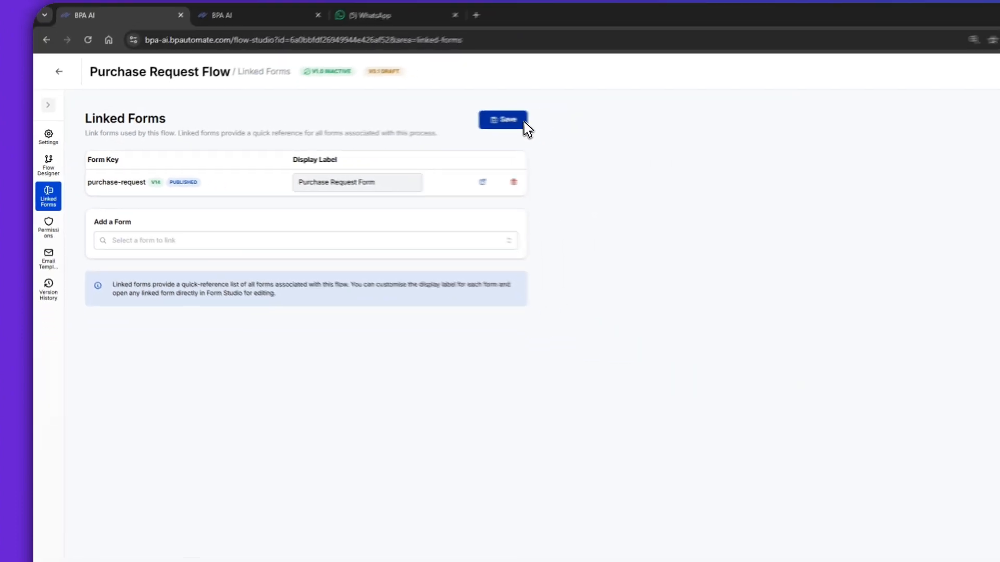
click(854, 99)
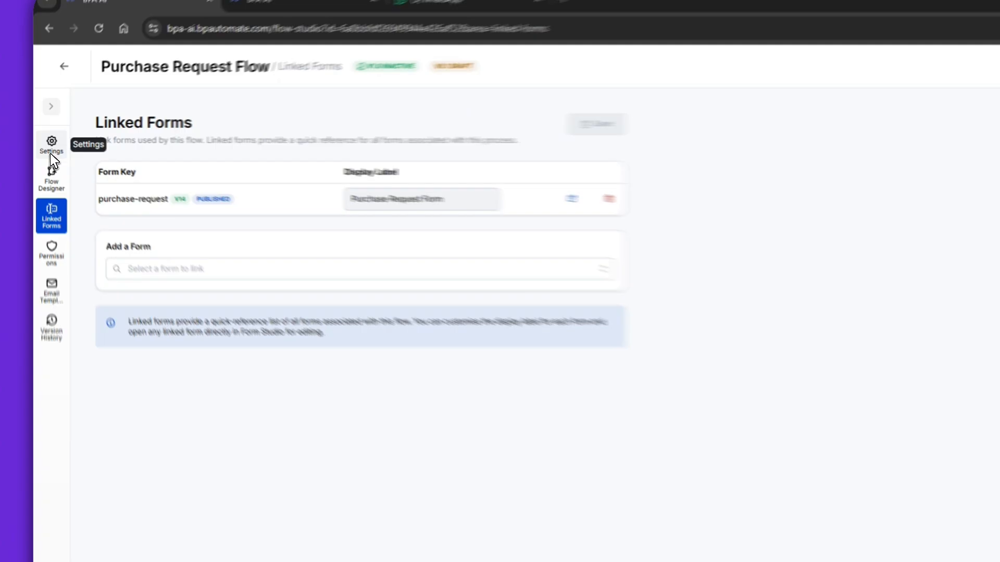
- Activate the Purchase Request Flow in its flow settings
click(46, 142)
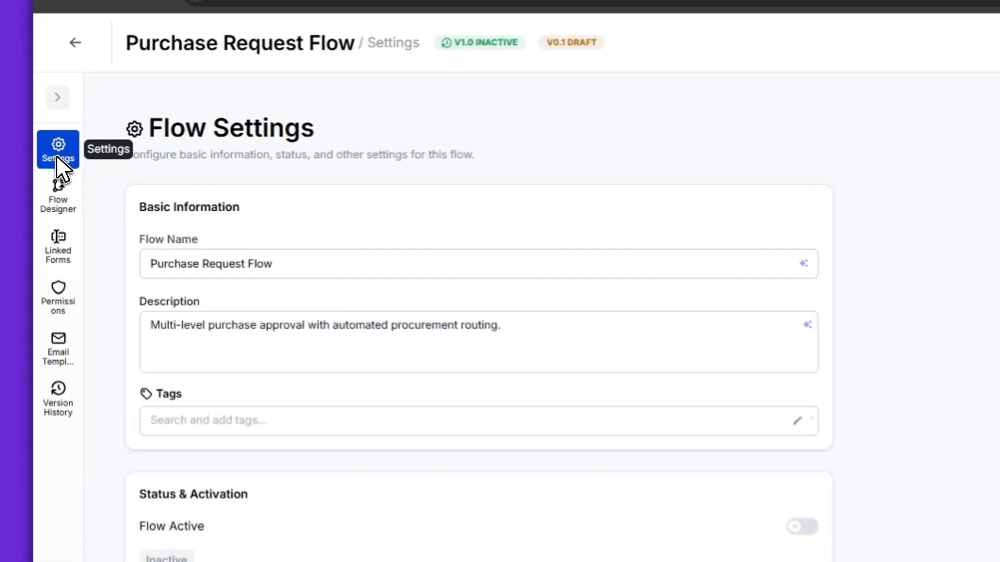
scroll(422, 415, down, 4)
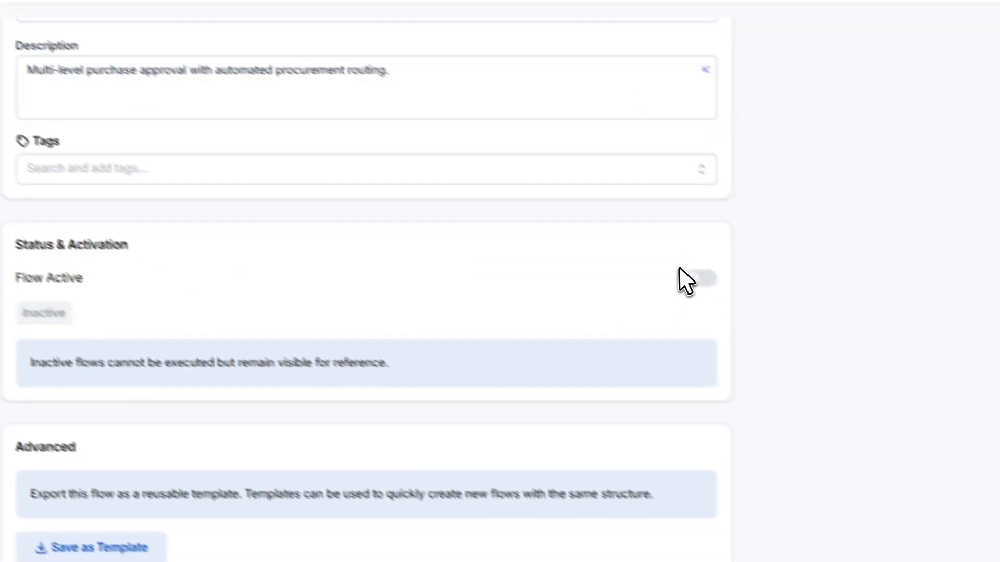
click(827, 345)
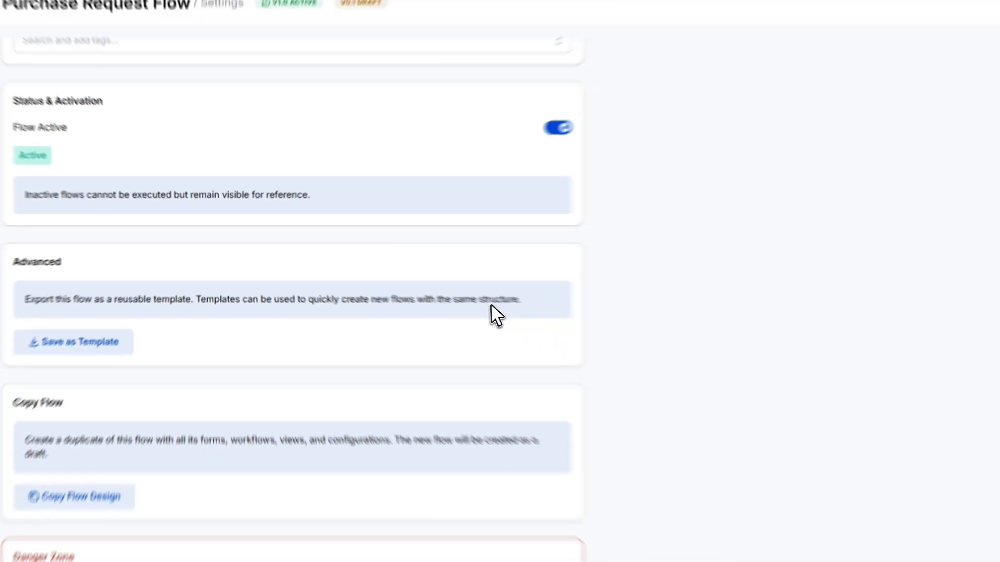
scroll(157, 307, up, 5)
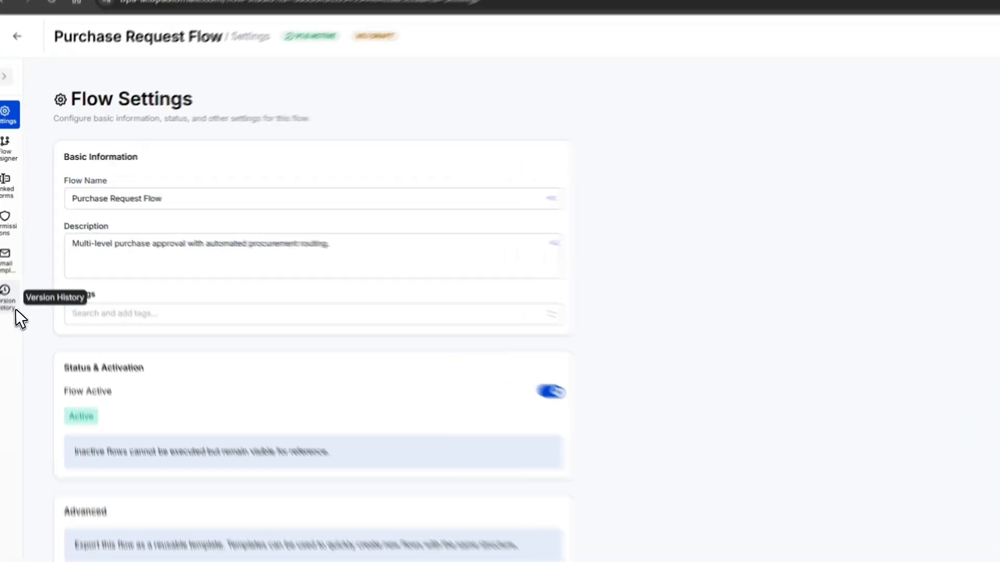
- Publish the latest draft of the flow with the release notes "First published version"
click(46, 270)
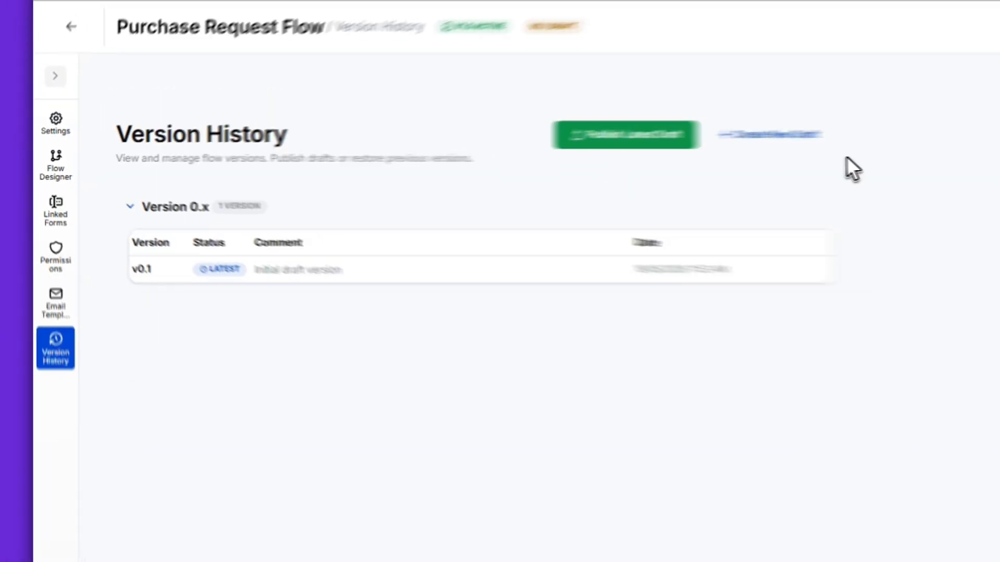
click(654, 139)
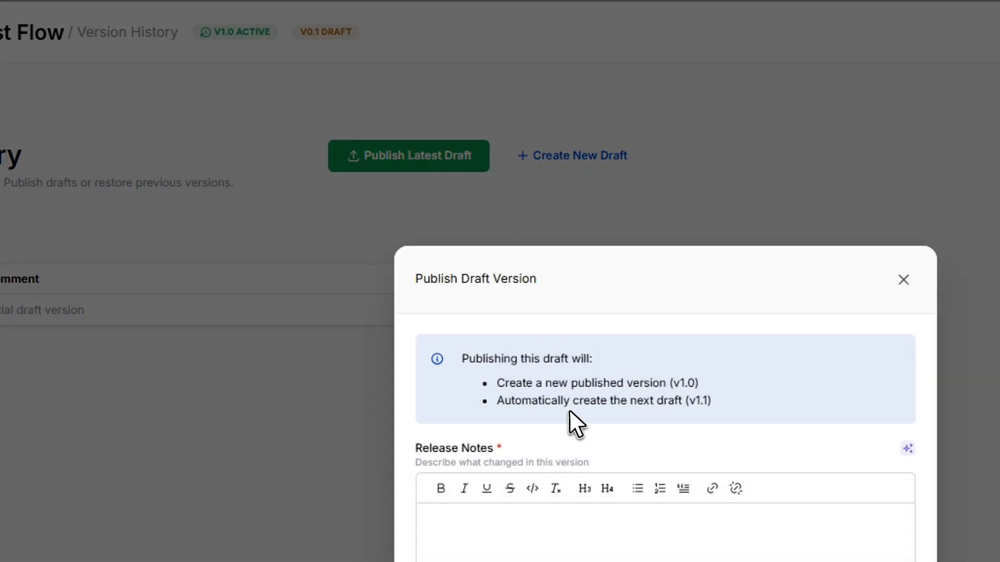
click(585, 546)
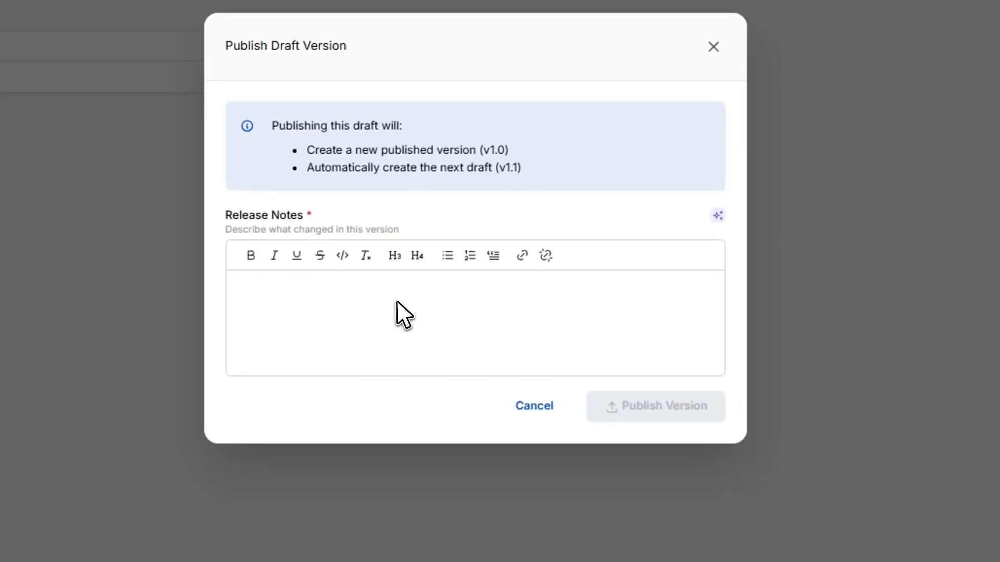
text(First published version)
click(609, 397)
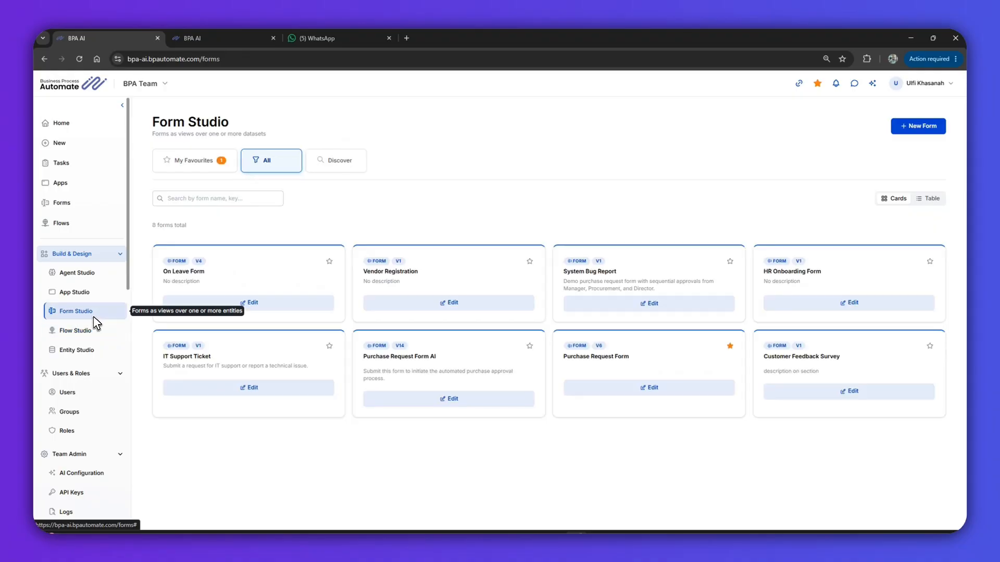
- Open Purchase Request Form (v6) in Form Studio, enable flow integration in its settings and select Purchase Request Flow
click(651, 387)
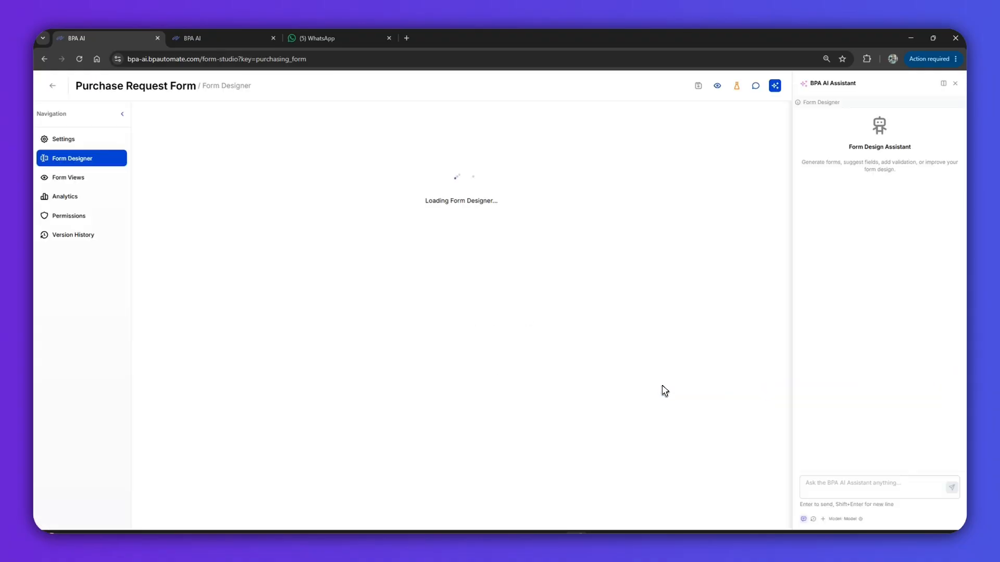
click(96, 144)
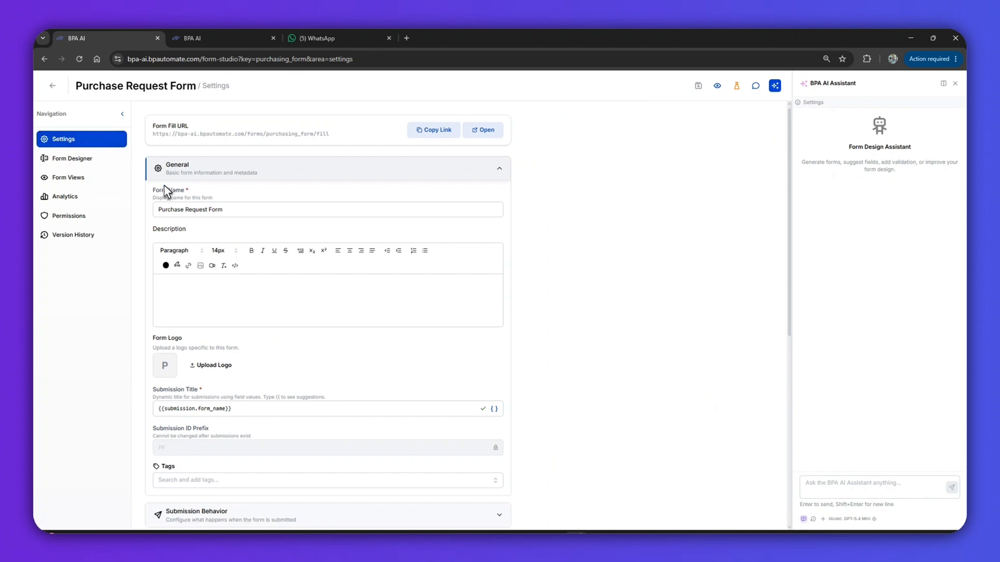
click(165, 172)
click(455, 304)
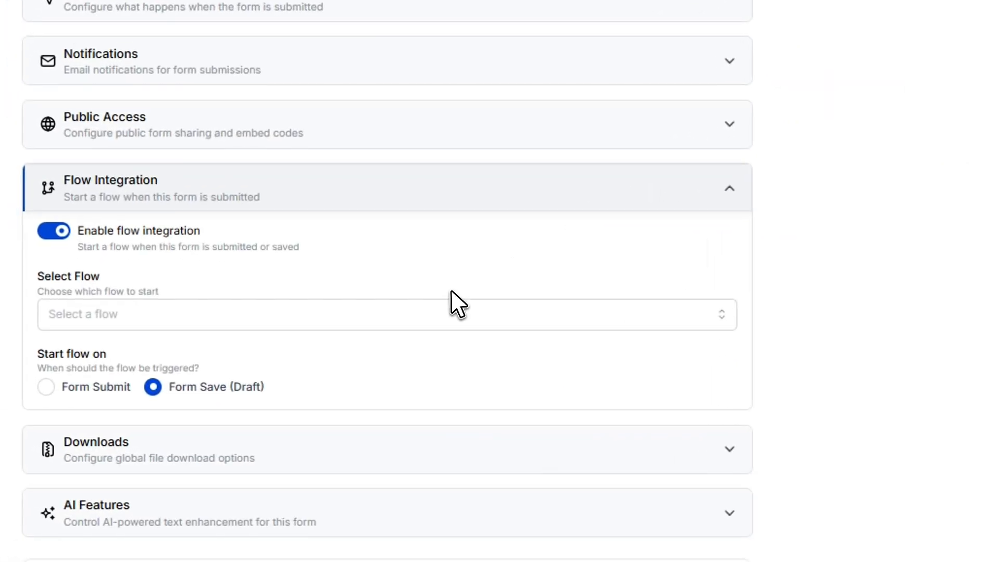
click(459, 307)
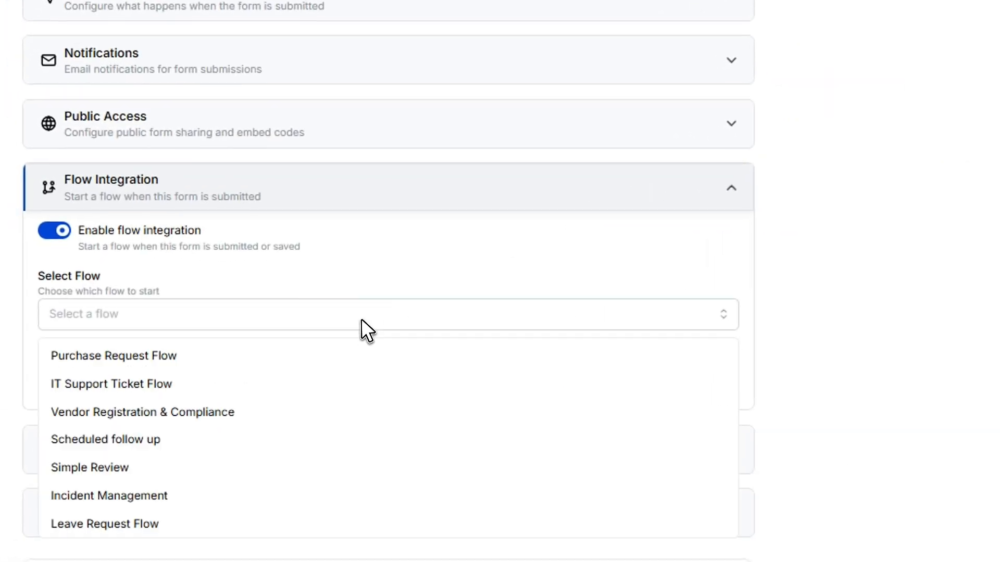
click(368, 359)
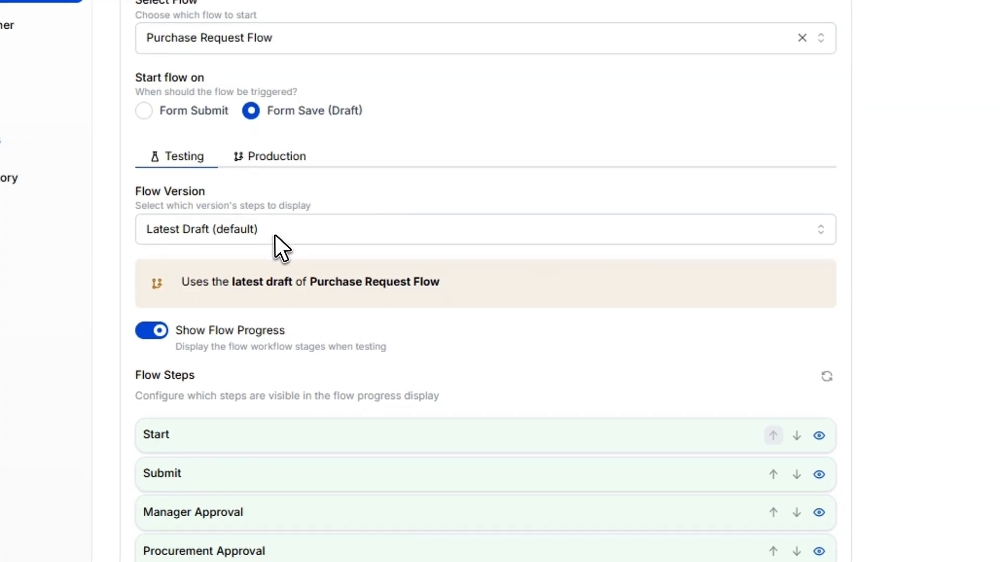
- Refresh the Testing flow steps and move the End step below Procurement Approval and Director Approval
click(826, 378)
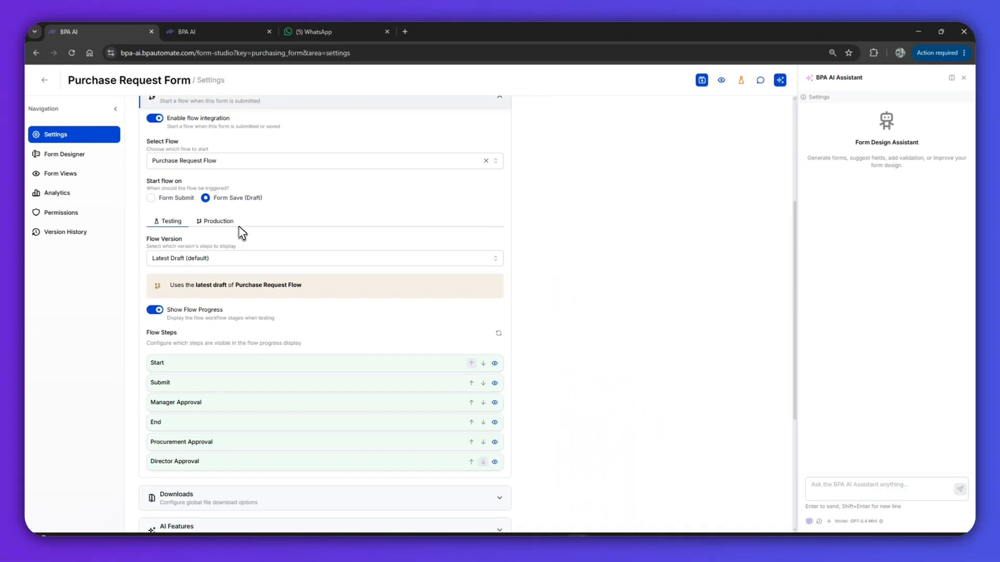
scroll(152, 253, down, 1)
click(478, 438)
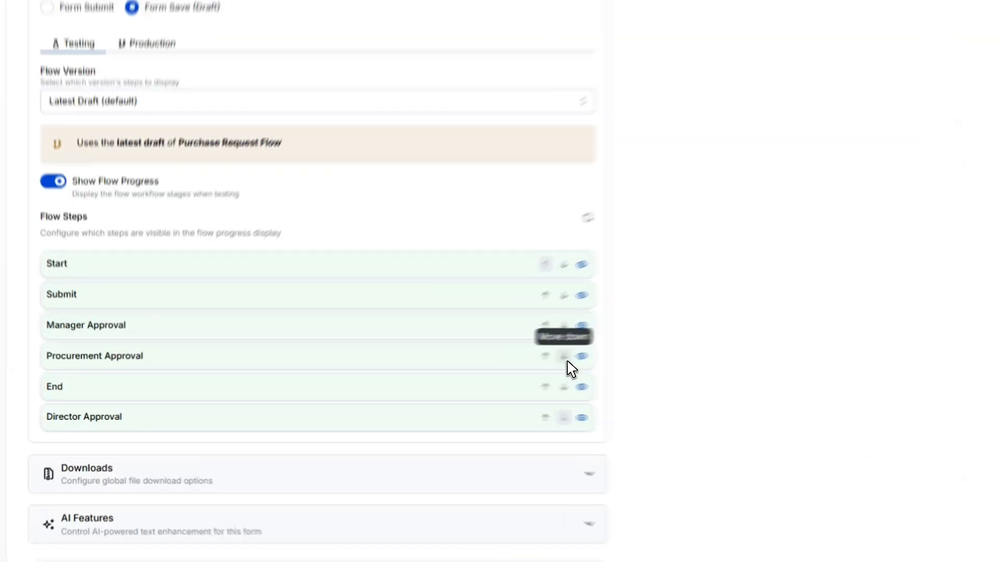
click(563, 386)
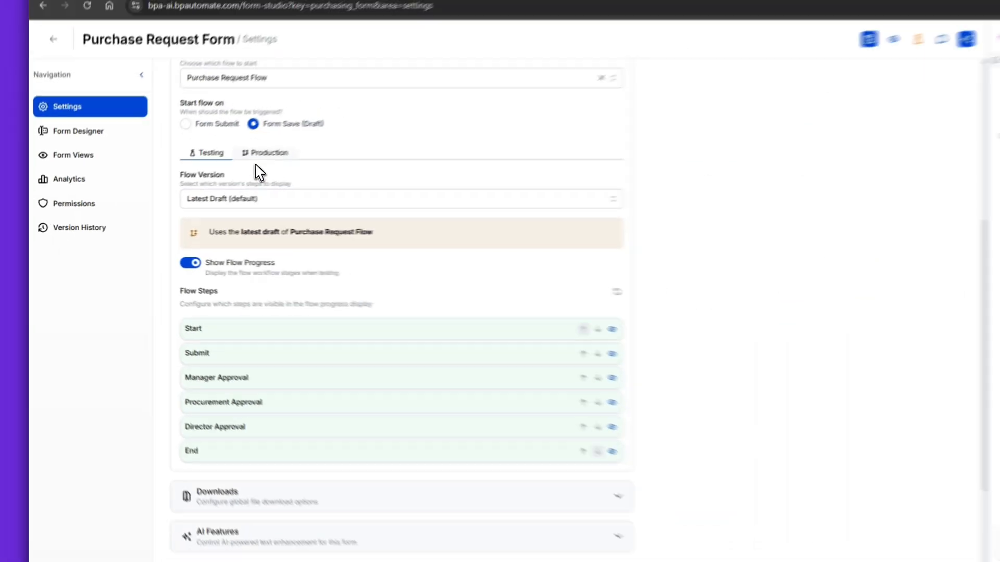
- Refresh the Production flow steps from the latest published version of Purchase Request Flow
click(224, 176)
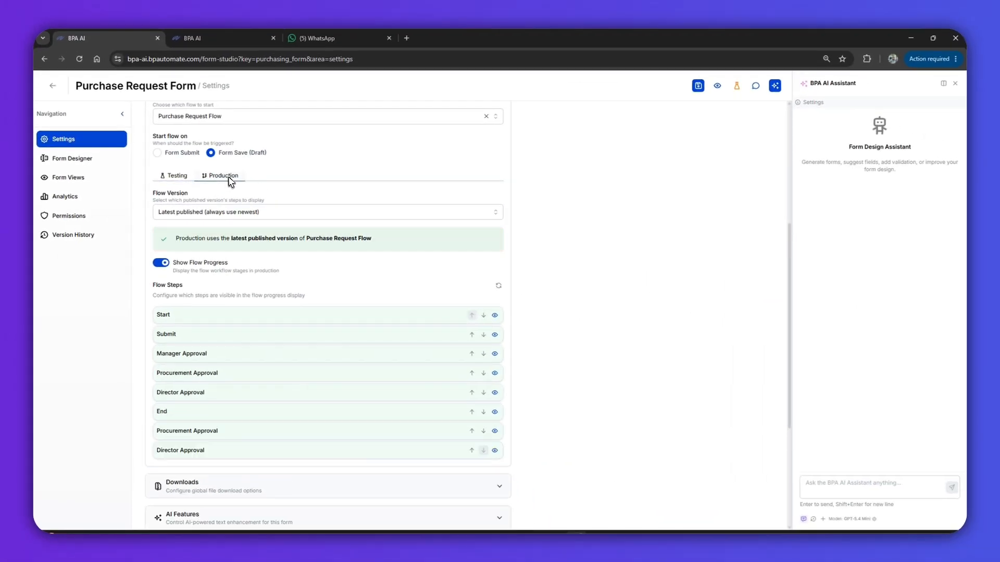
click(500, 284)
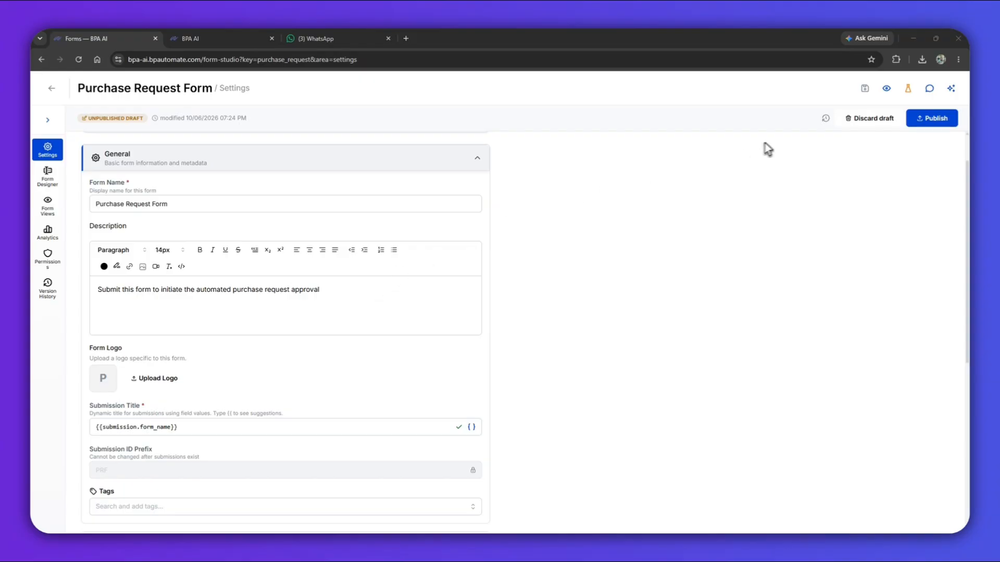
- Start a test of Purchase Request Form using the latest draft of Purchase Request Flow, keeping the e-mail and task redirection to the test user
click(908, 88)
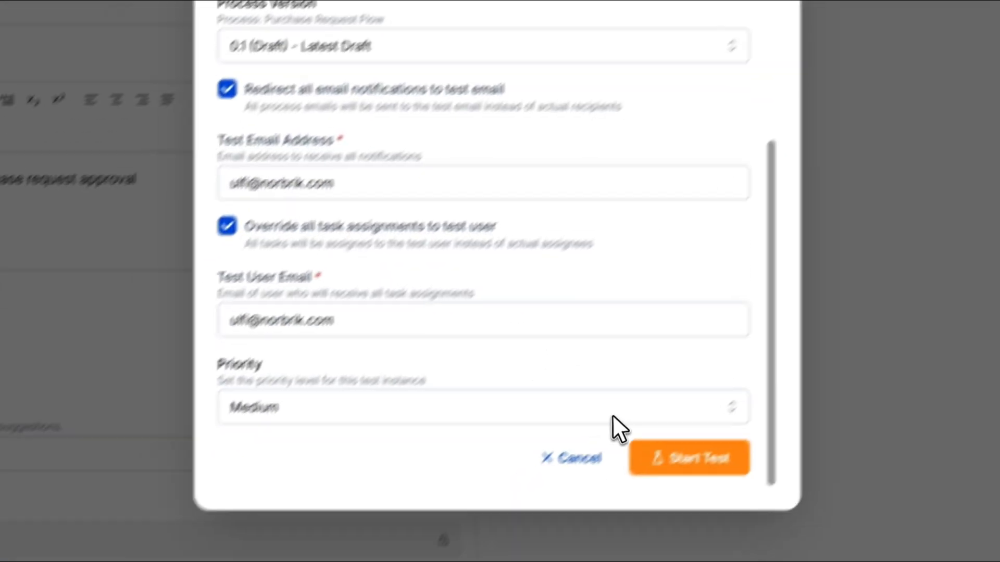
click(680, 461)
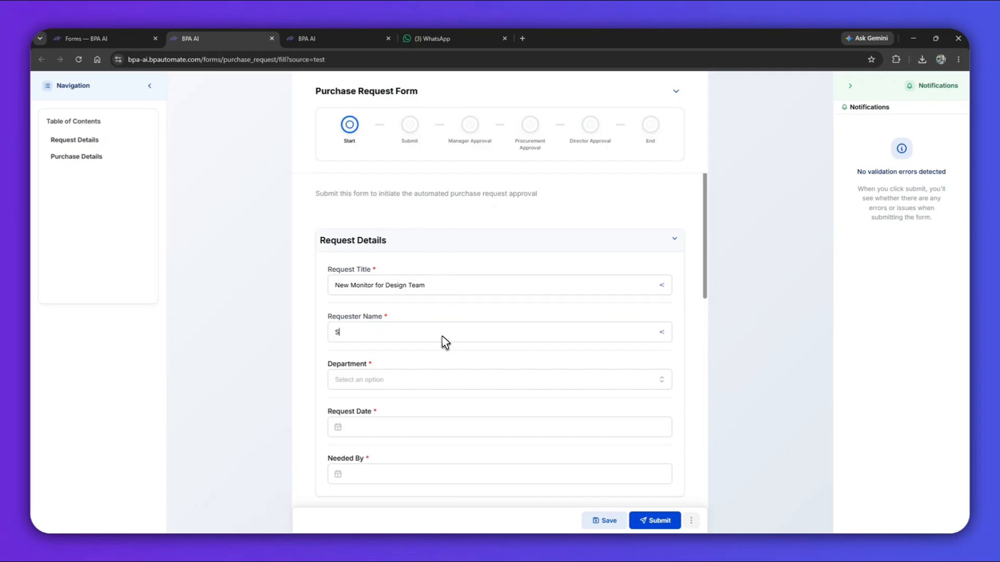
- Fill in Request Details: title "New Monitor for Design Team", the requester's name, department Operation, request date 10/06/2026 and needed-by date 20/06/2026
click(410, 461)
scroll(460, 386, down, 2)
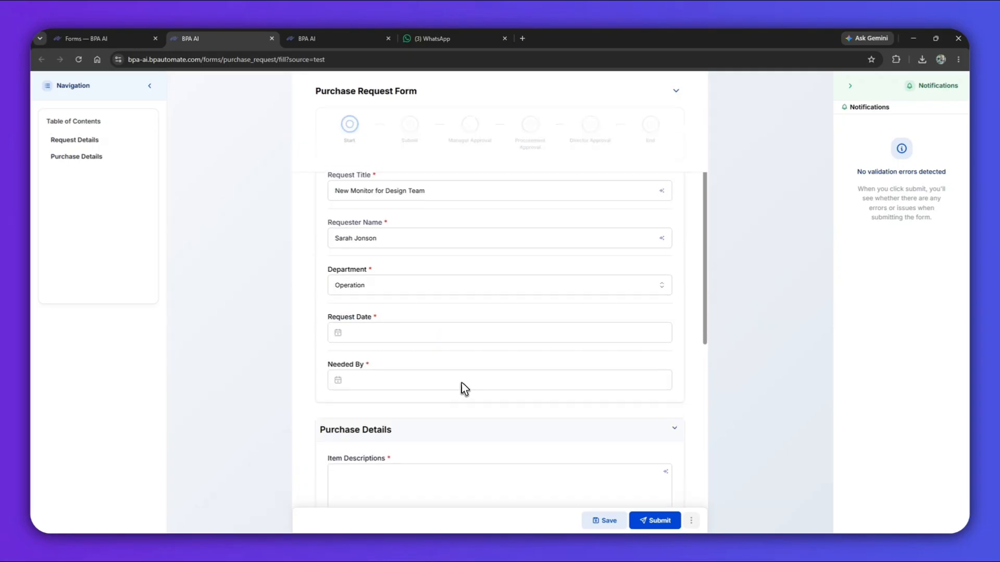
click(397, 334)
click(397, 422)
click(388, 378)
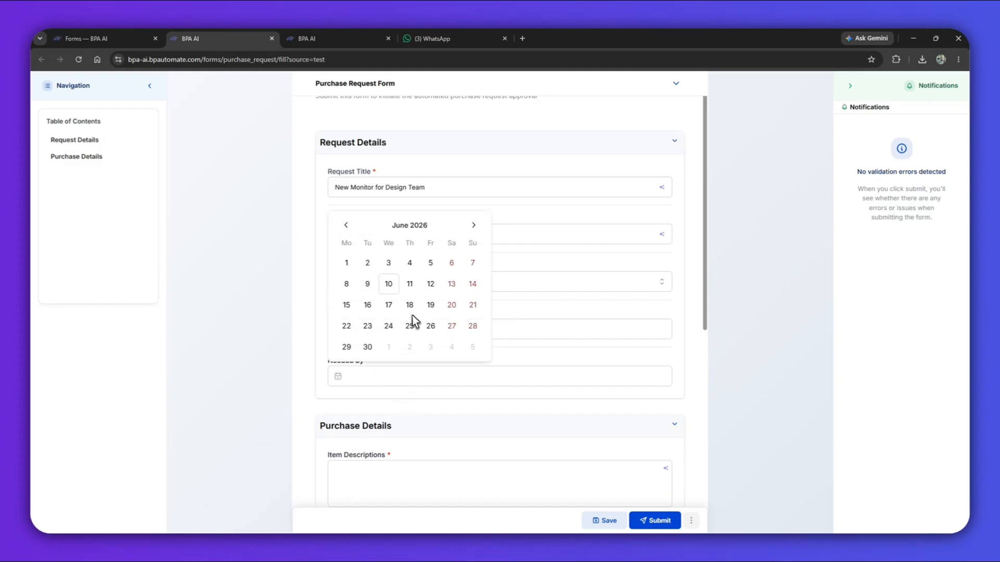
click(453, 305)
- Describe the item as a 27-inch monitor for the design workstation, with quantity 2 and an estimated unit cost of 250 AUD
scroll(435, 353, down, 2)
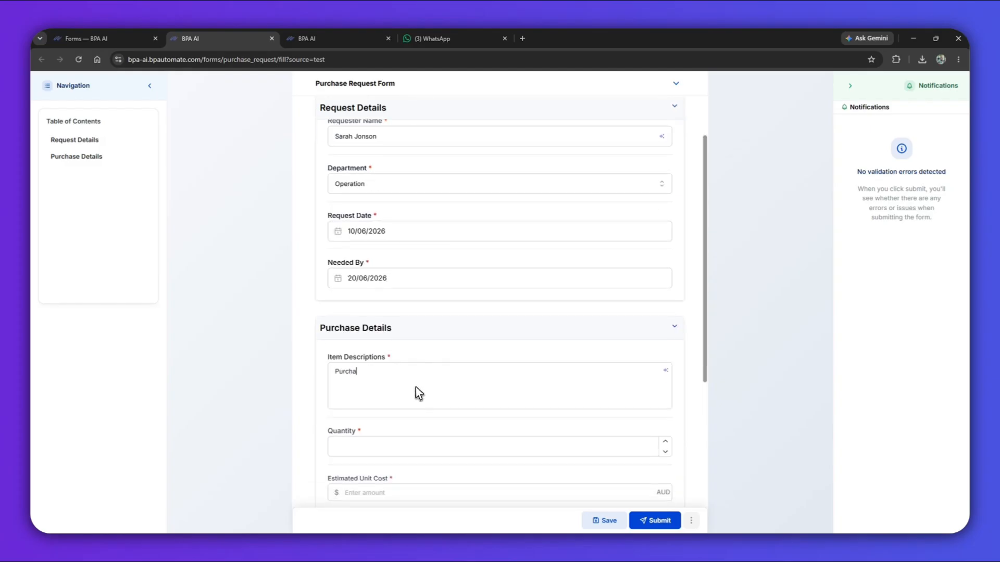
scroll(420, 393, down, 2)
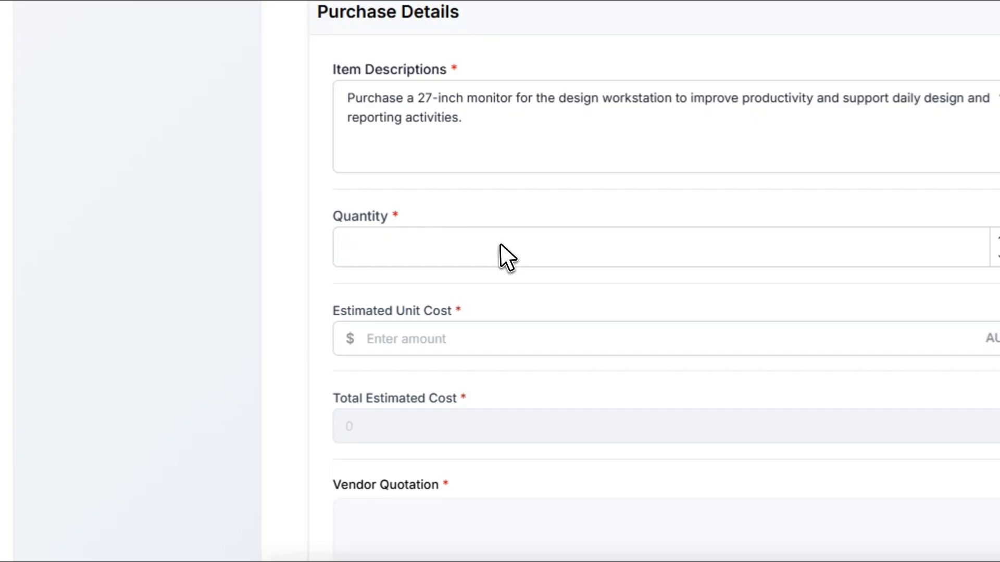
click(500, 246)
text(2)
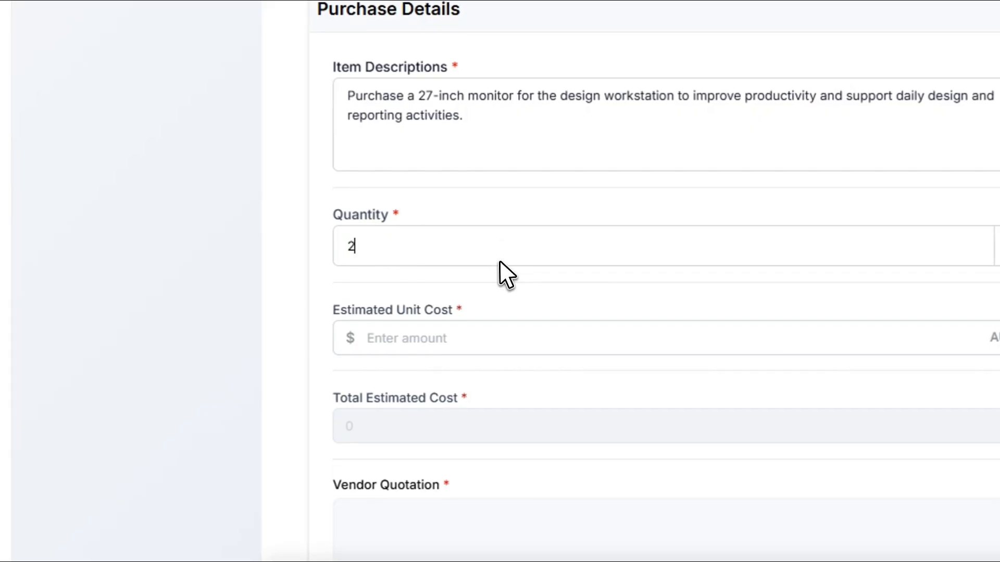
click(498, 341)
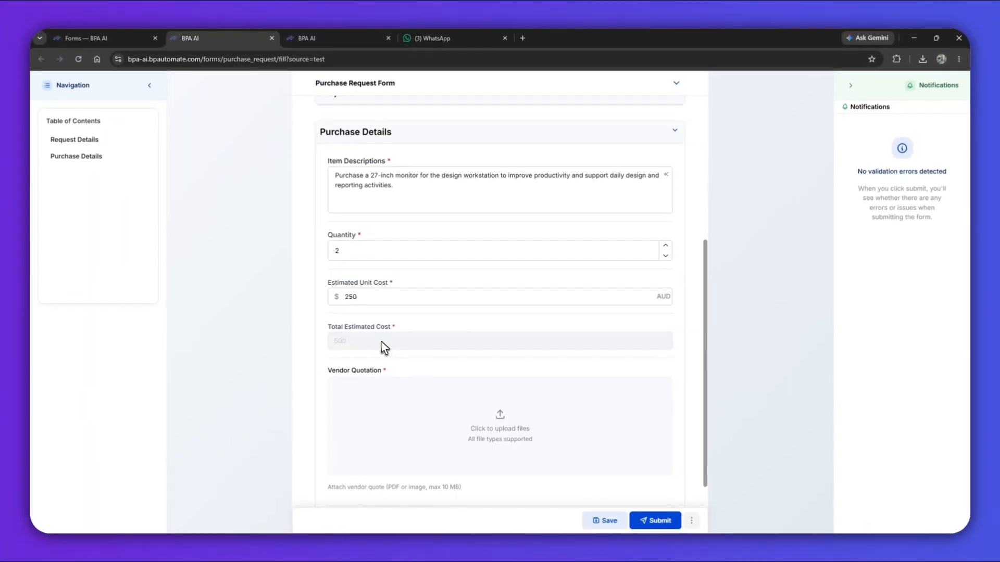
- Upload Dummy_Vendor_Quotation.pdf as the vendor quotation, enter TechSource Solution as the supplier and submit the request
scroll(417, 365, down, 2)
click(501, 358)
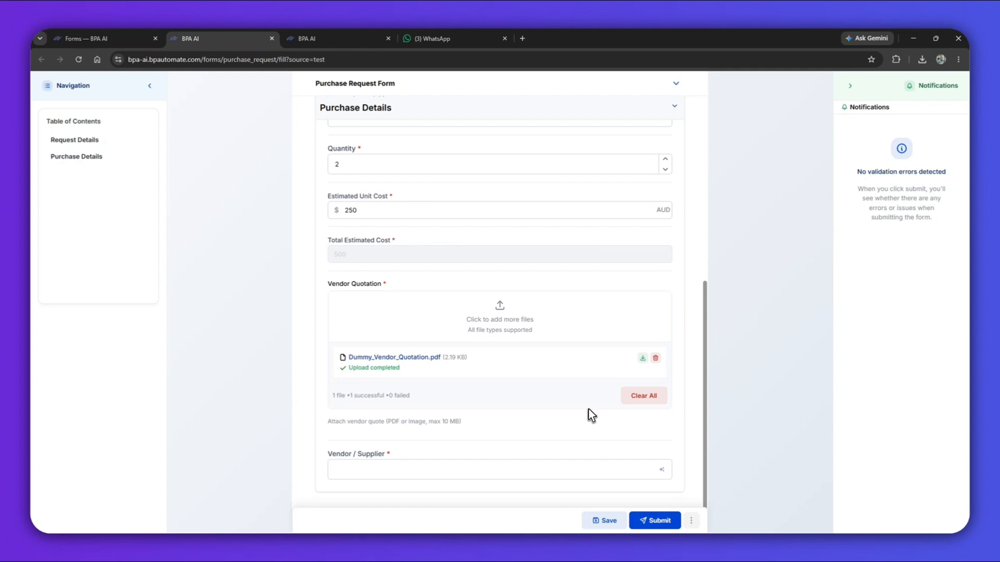
scroll(588, 412, down, 1)
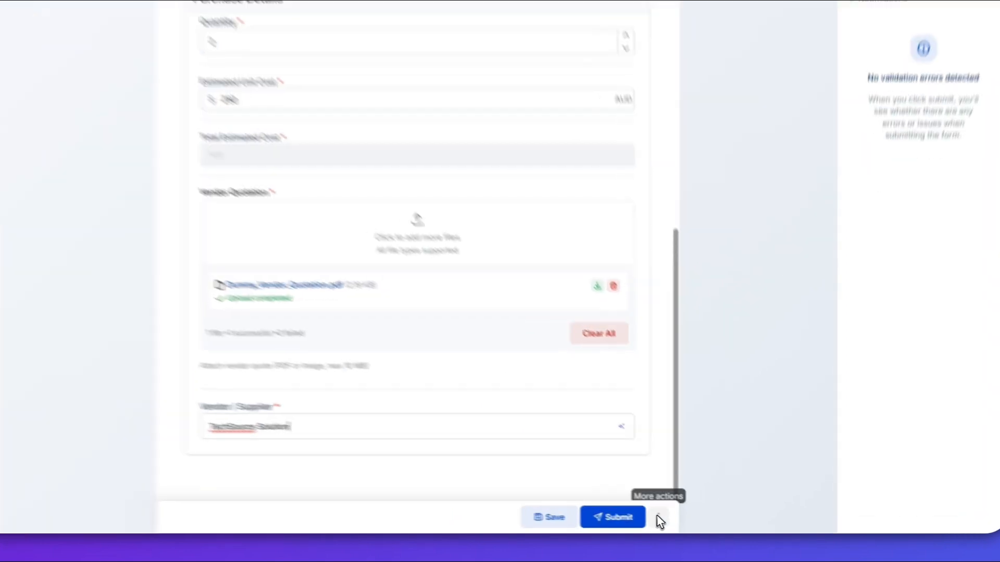
click(656, 520)
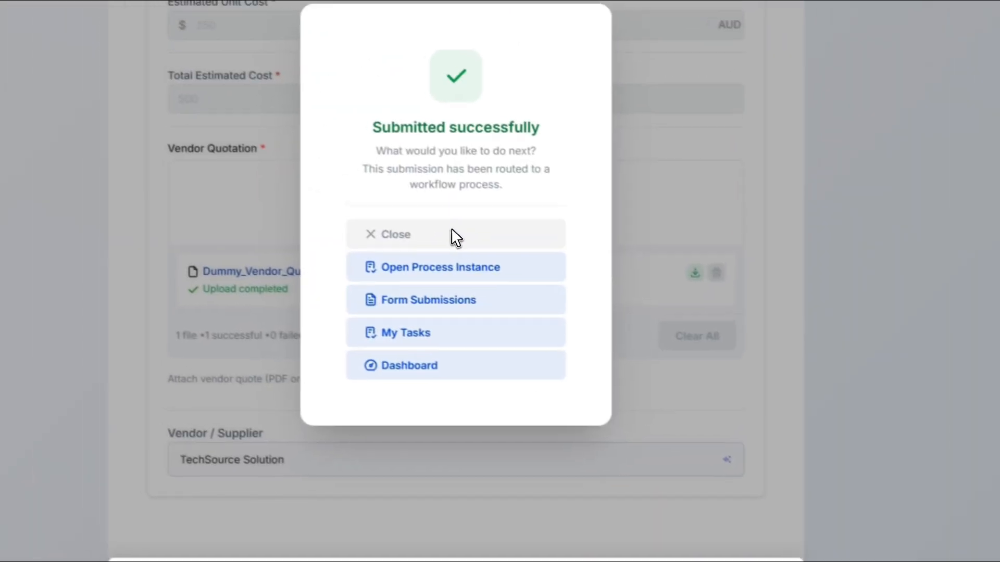
click(453, 233)
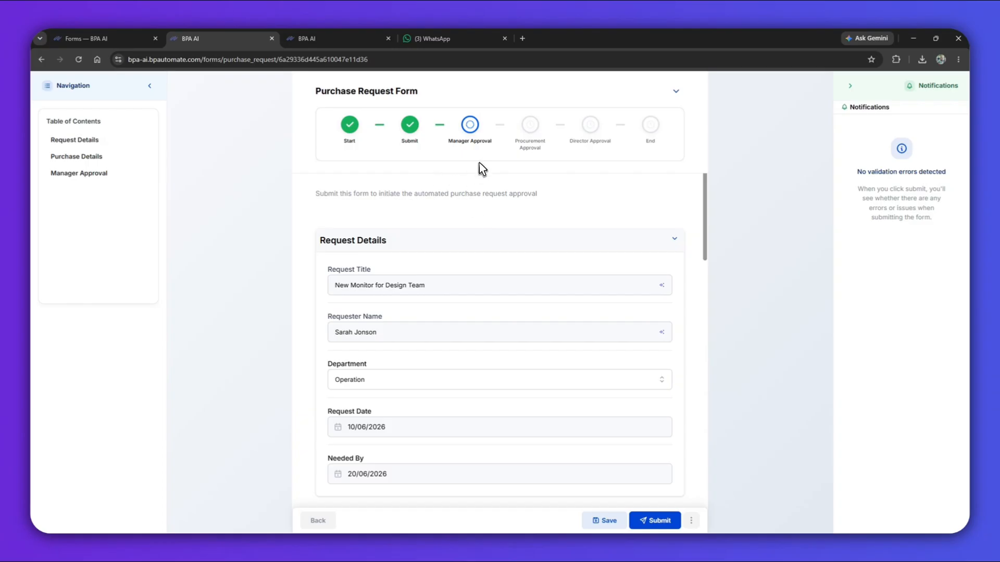
- Complete Manager Approval with the manager approver's name and the decision Approve, and submit it
scroll(471, 244, down, 10)
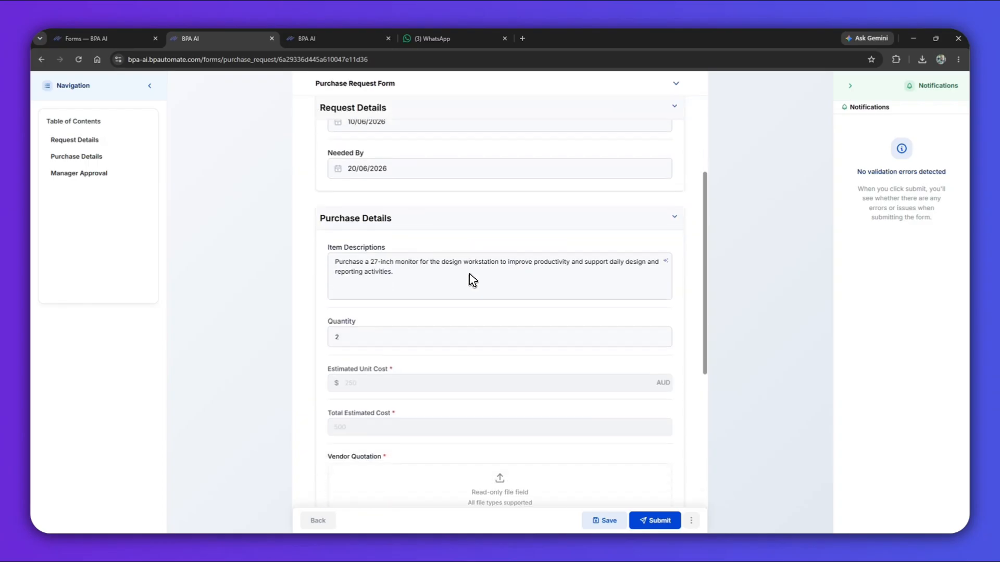
scroll(473, 312, down, 2)
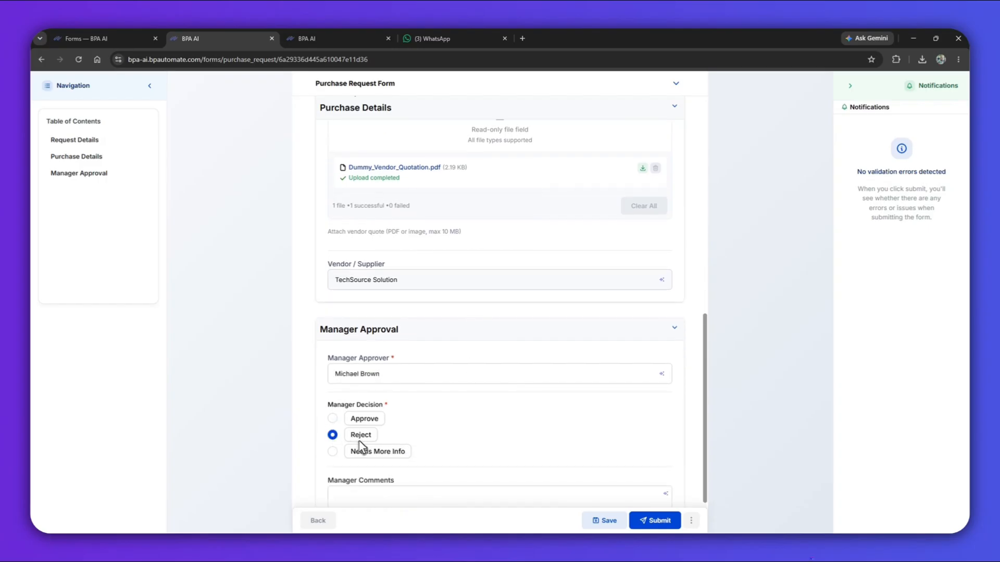
click(334, 419)
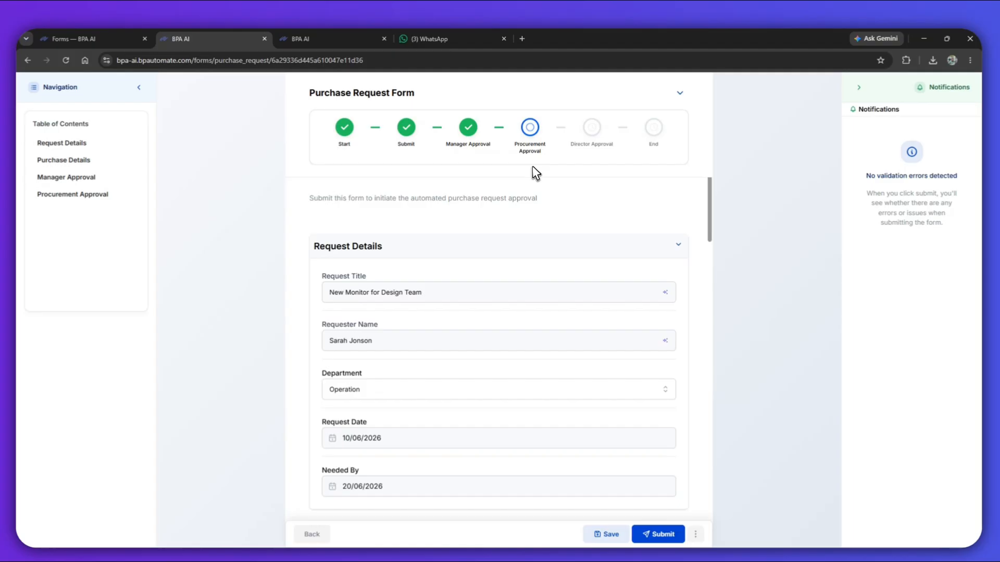
- Complete Procurement Approval with the procurement approver's name and the decision Accept, and submit it
scroll(532, 299, down, 15)
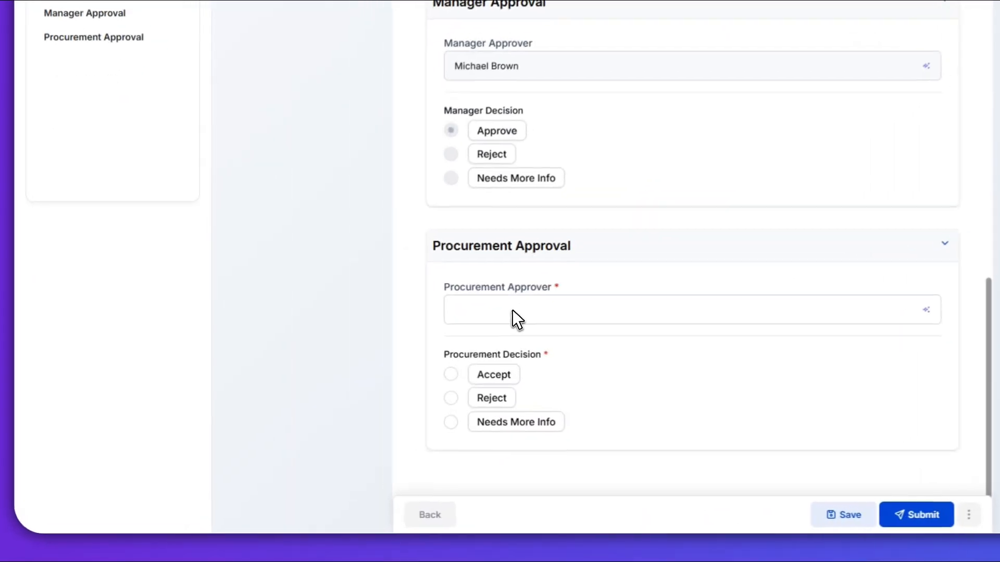
click(518, 307)
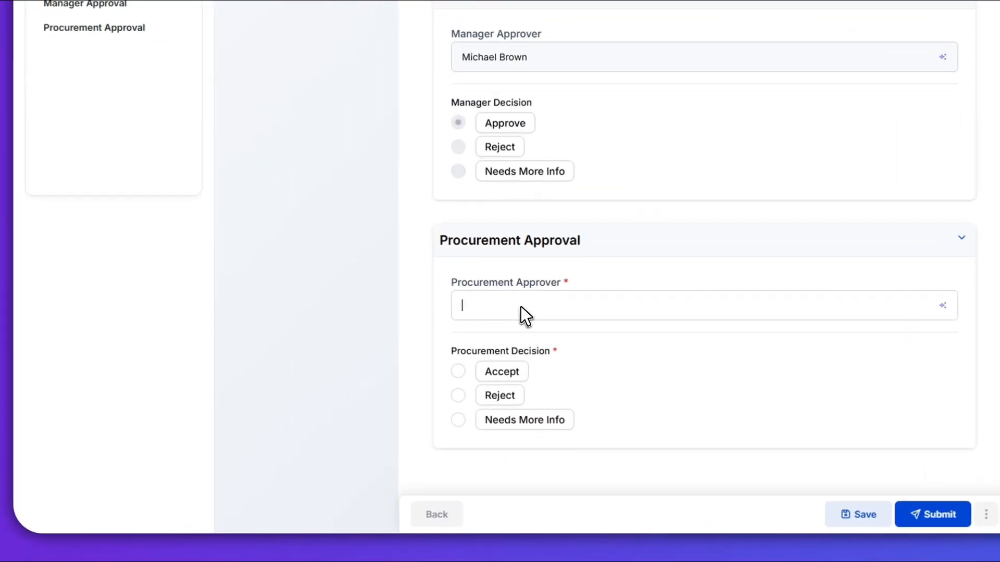
text(Emma Wilson)
click(478, 376)
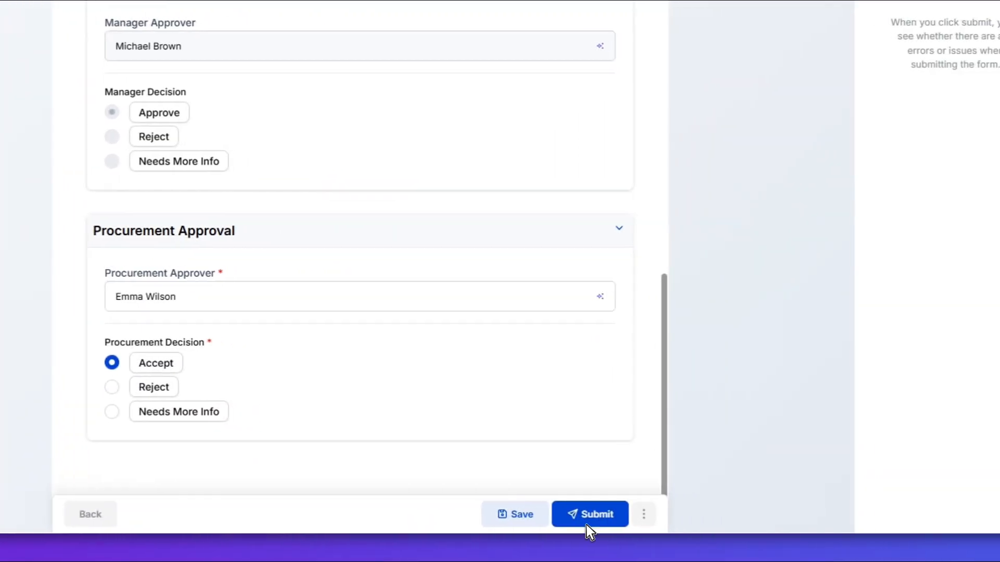
click(587, 526)
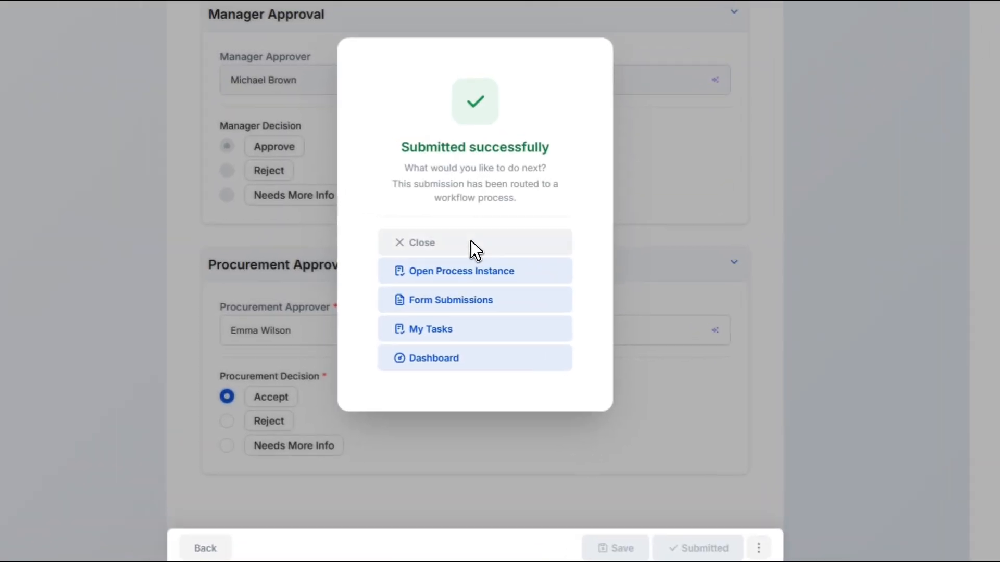
click(471, 242)
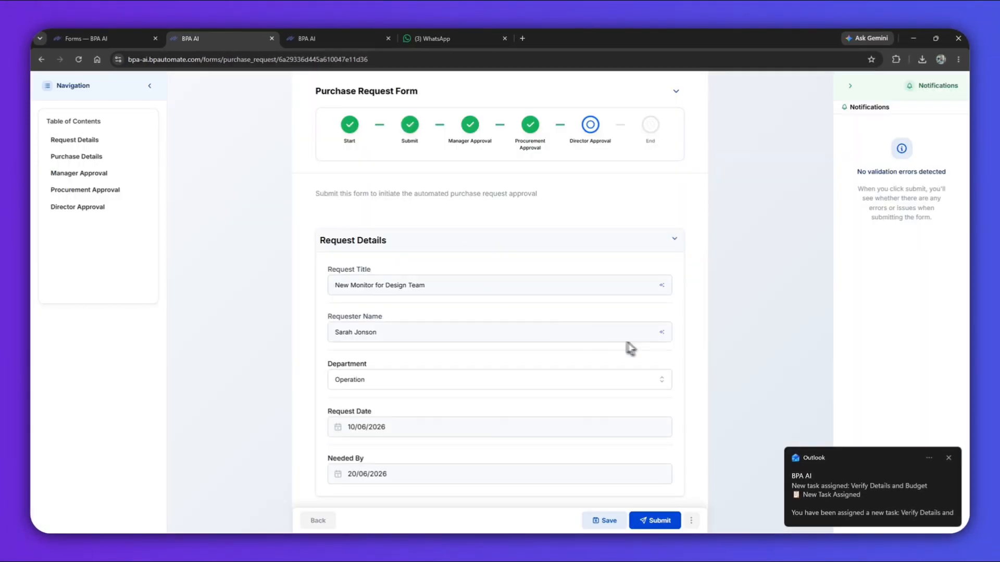
- Complete Director Approval with the director approver's name and the decision Approve, and submit it
click(948, 458)
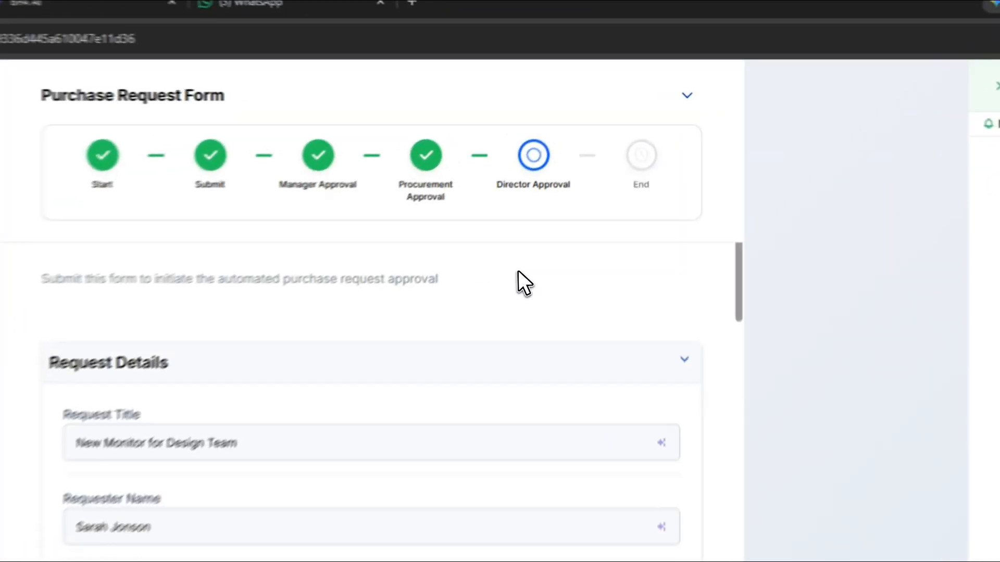
scroll(585, 195, down, 2)
scroll(570, 218, down, 15)
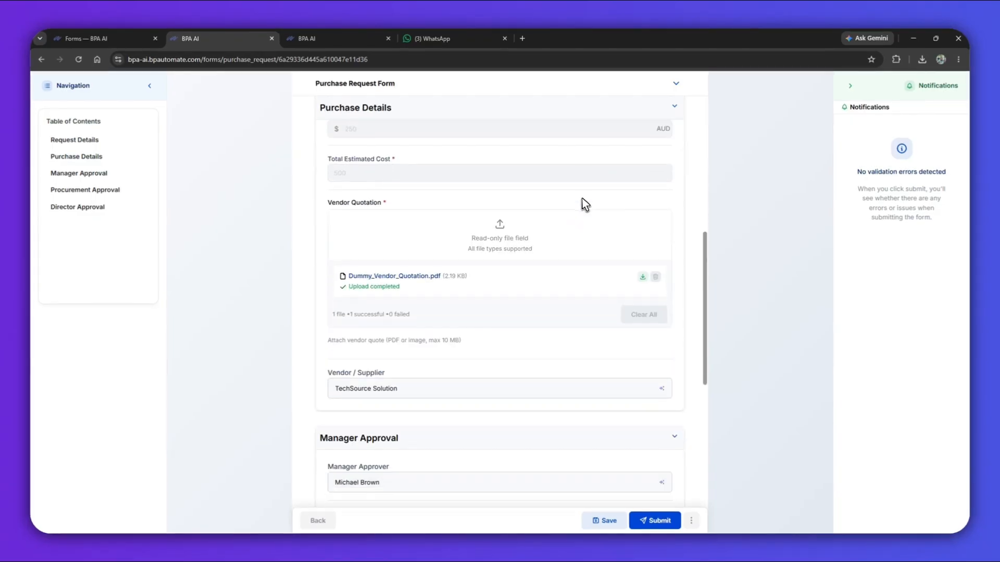
click(523, 379)
text(David Lee)
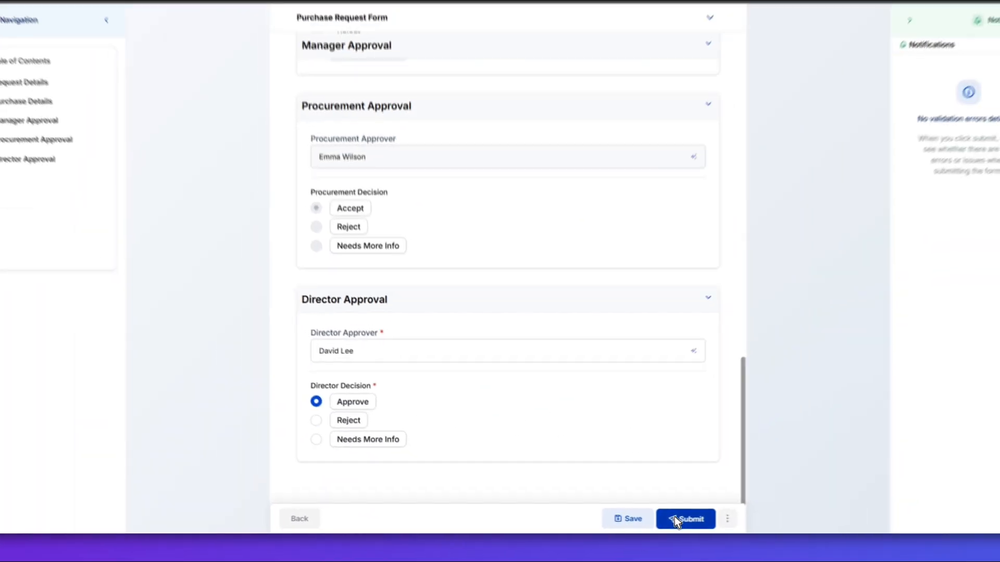
click(748, 515)
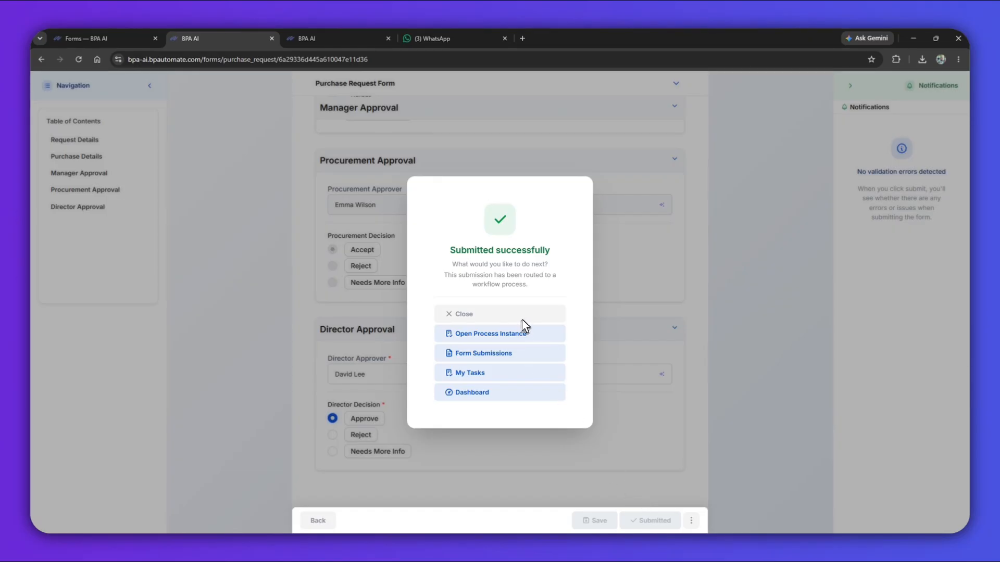
click(521, 315)
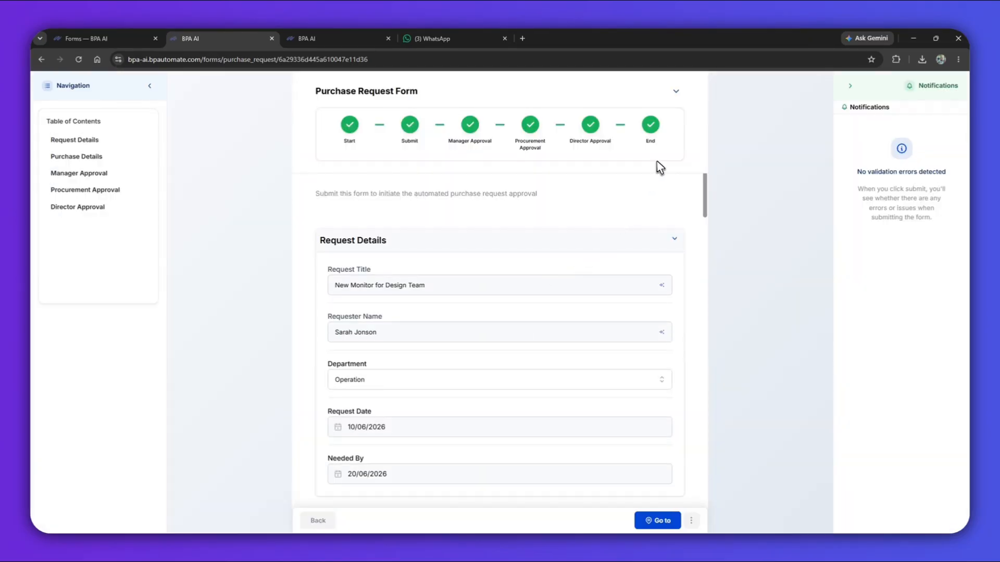
- Review the submitted request from its purchase details through to the procurement and director approval sections
scroll(655, 276, down, 10)
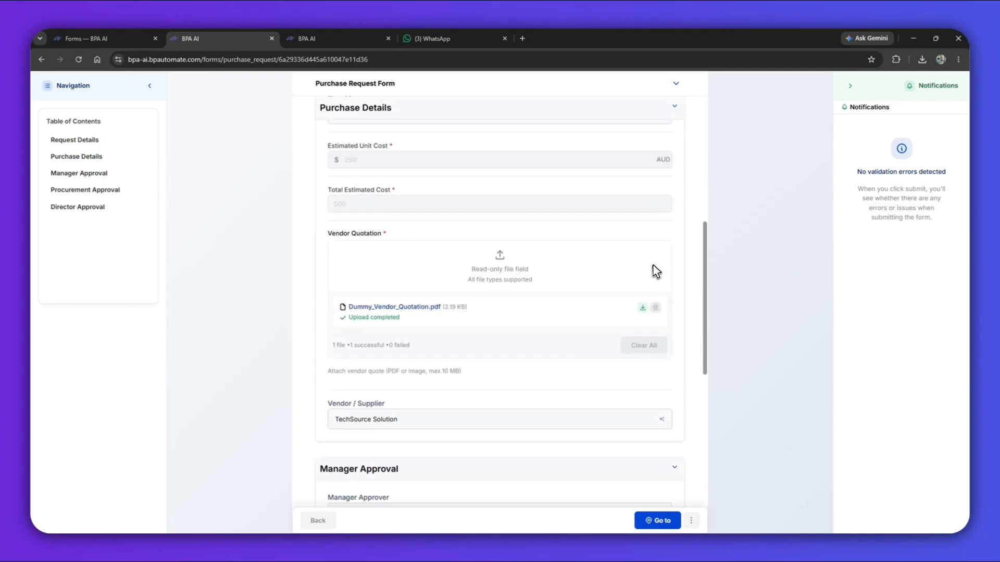
scroll(657, 270, down, 7)
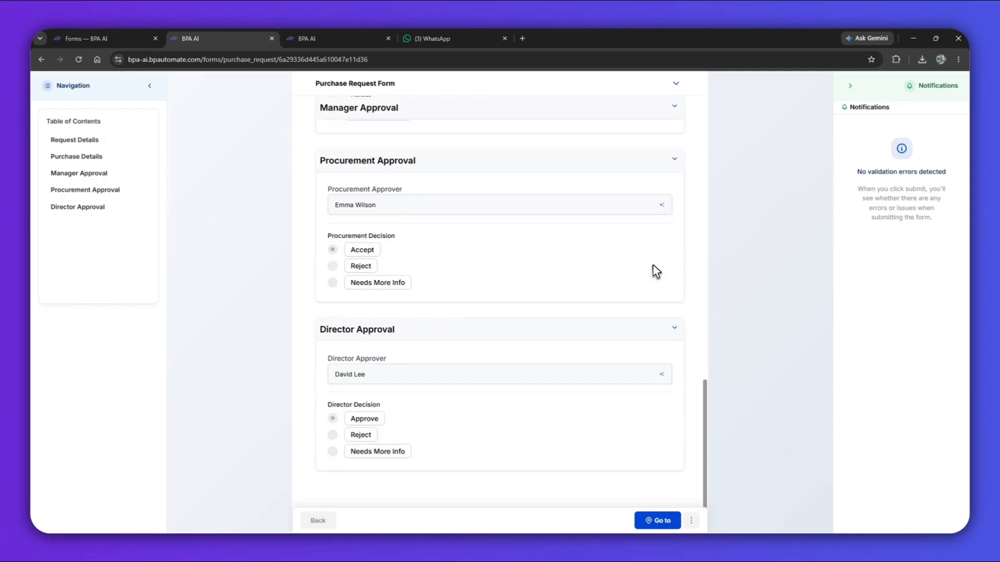